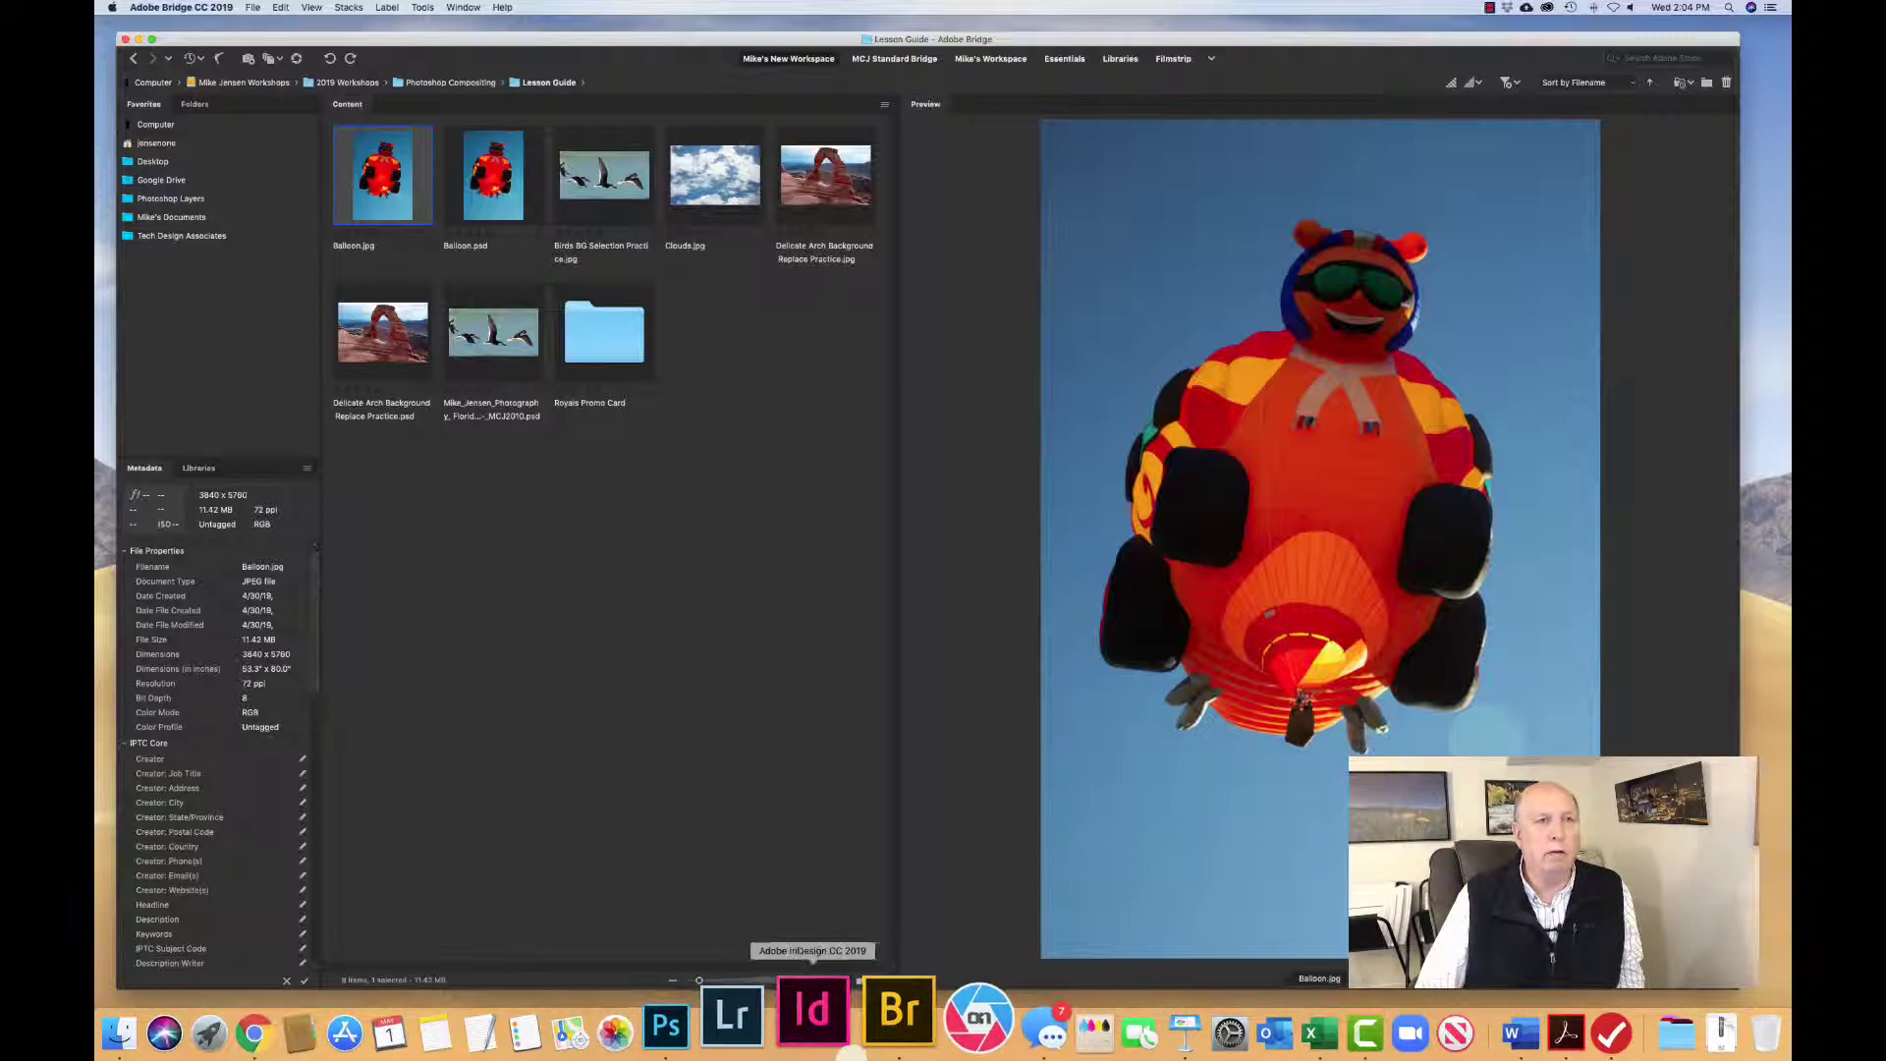
- Switch to Photoshop and look through the Home and Learn pages of its start screen, including the web tutorials
{"action": "left_click", "coordinate": [743, 1029]}
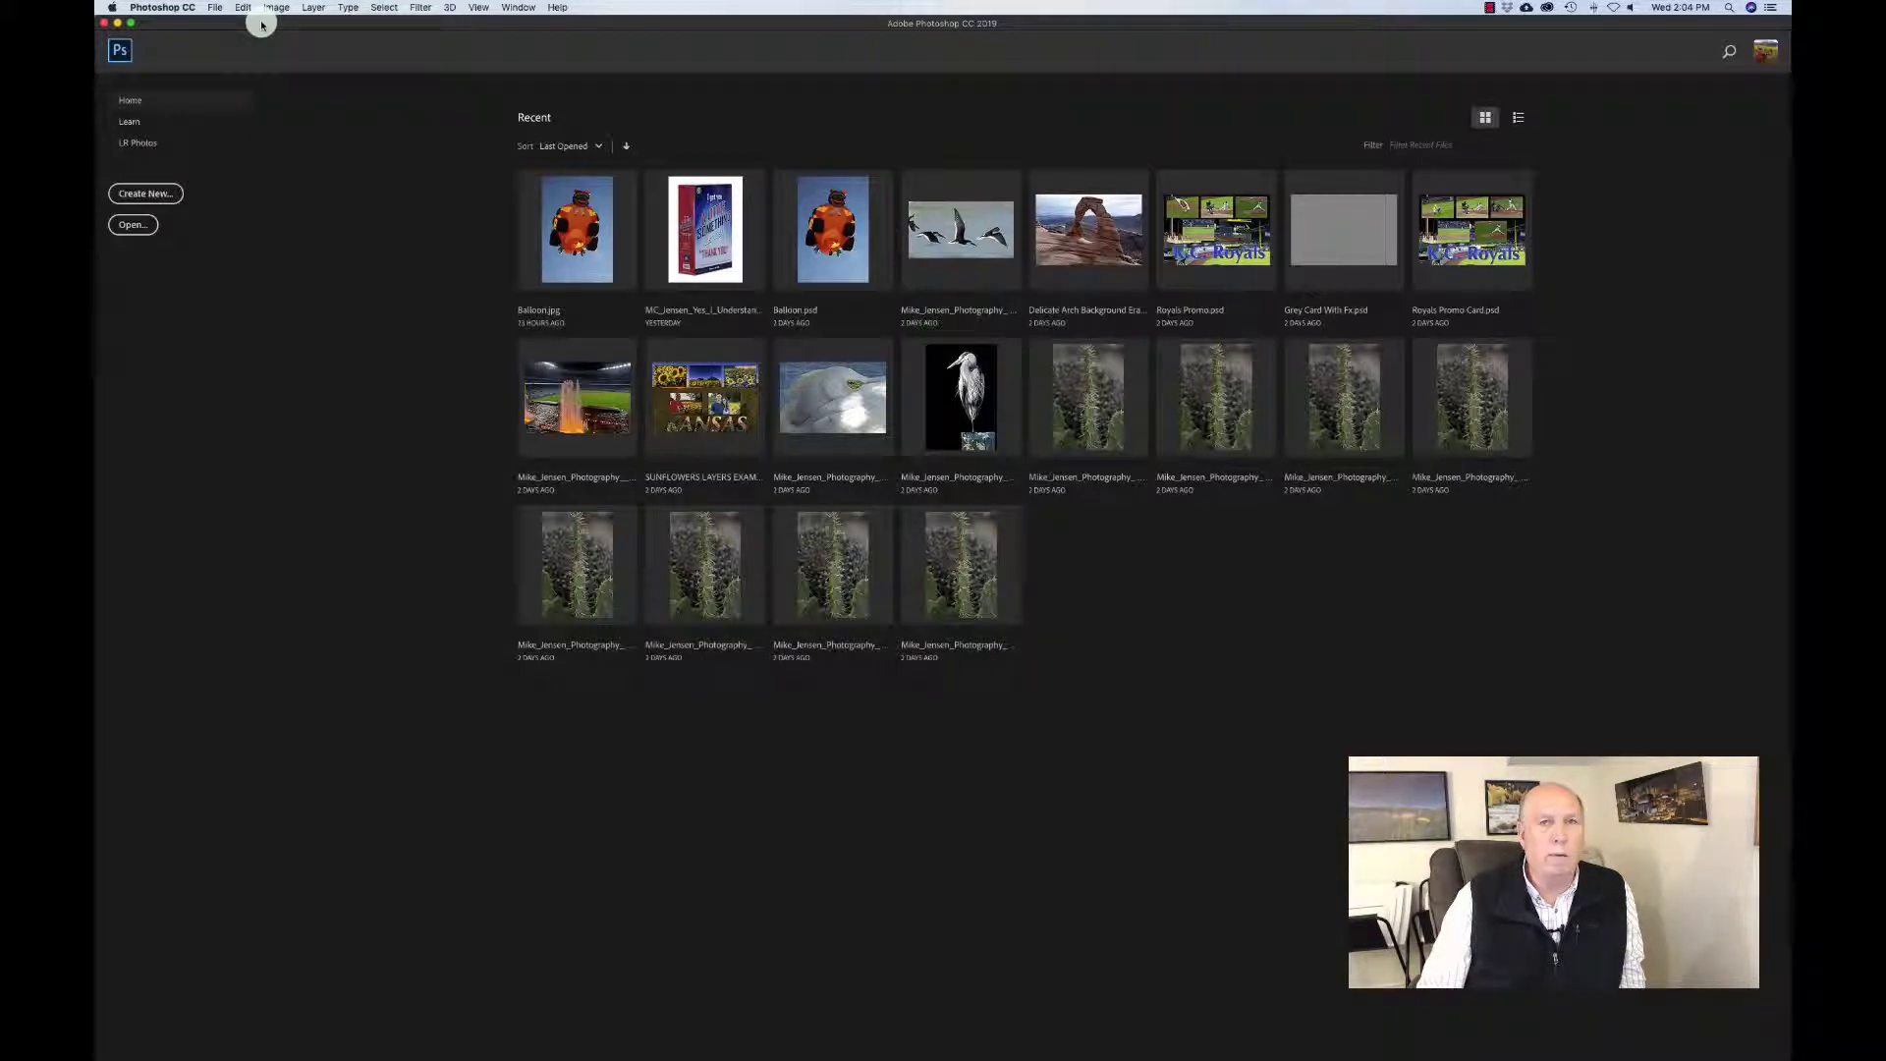
{"action": "left_click", "coordinate": [179, 128]}
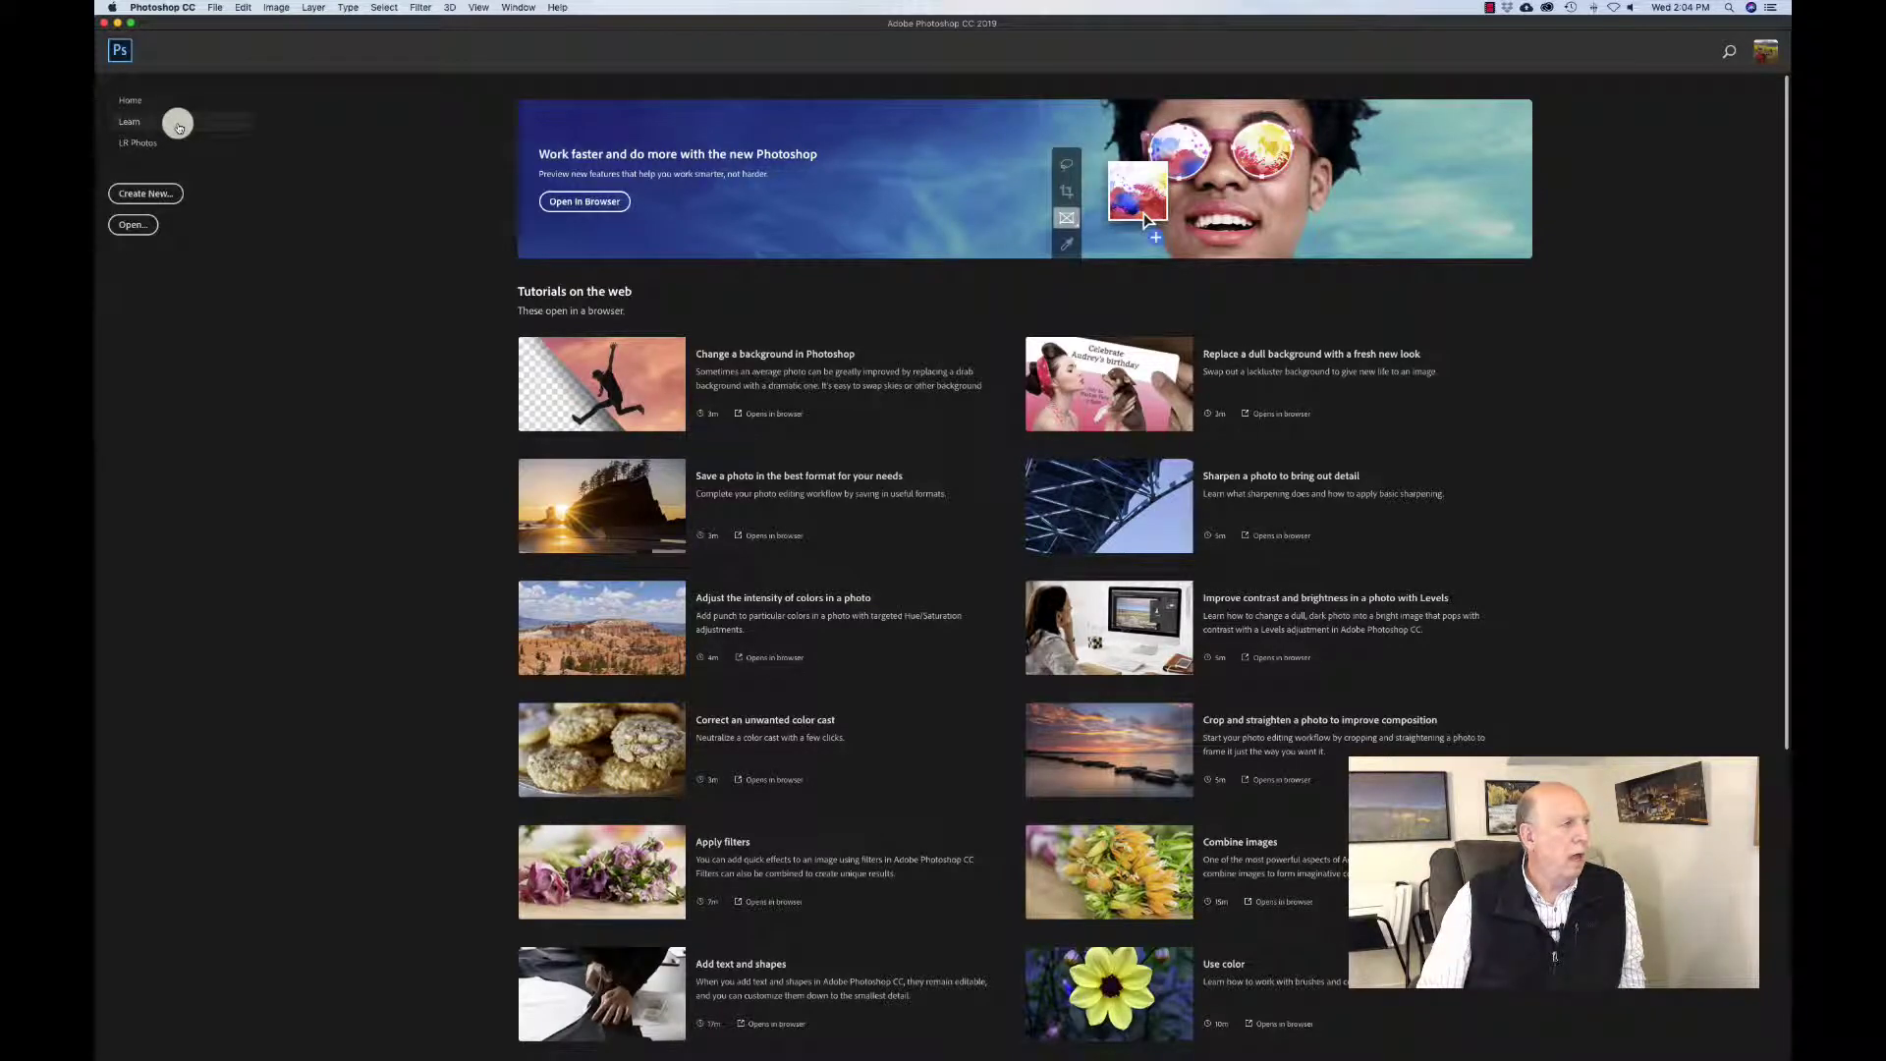
{"action": "left_click", "coordinate": [137, 104]}
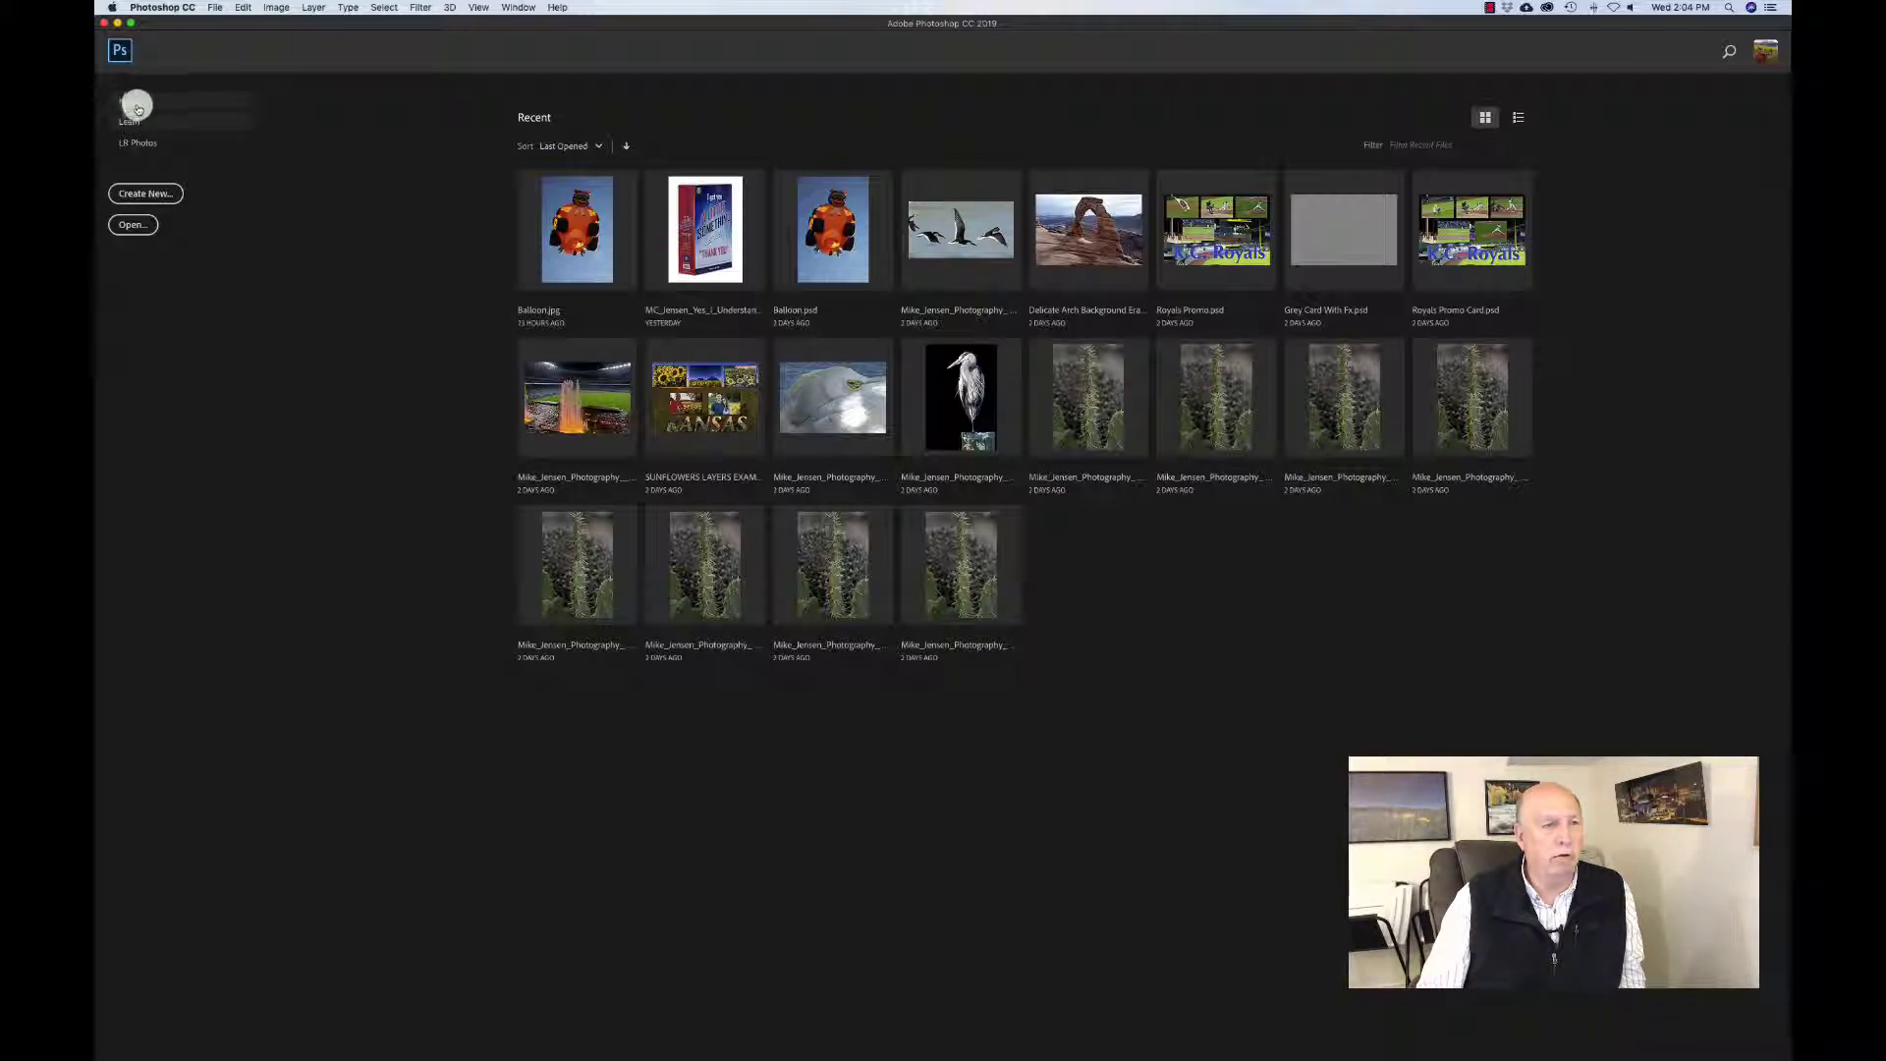
{"action": "left_click", "coordinate": [136, 123]}
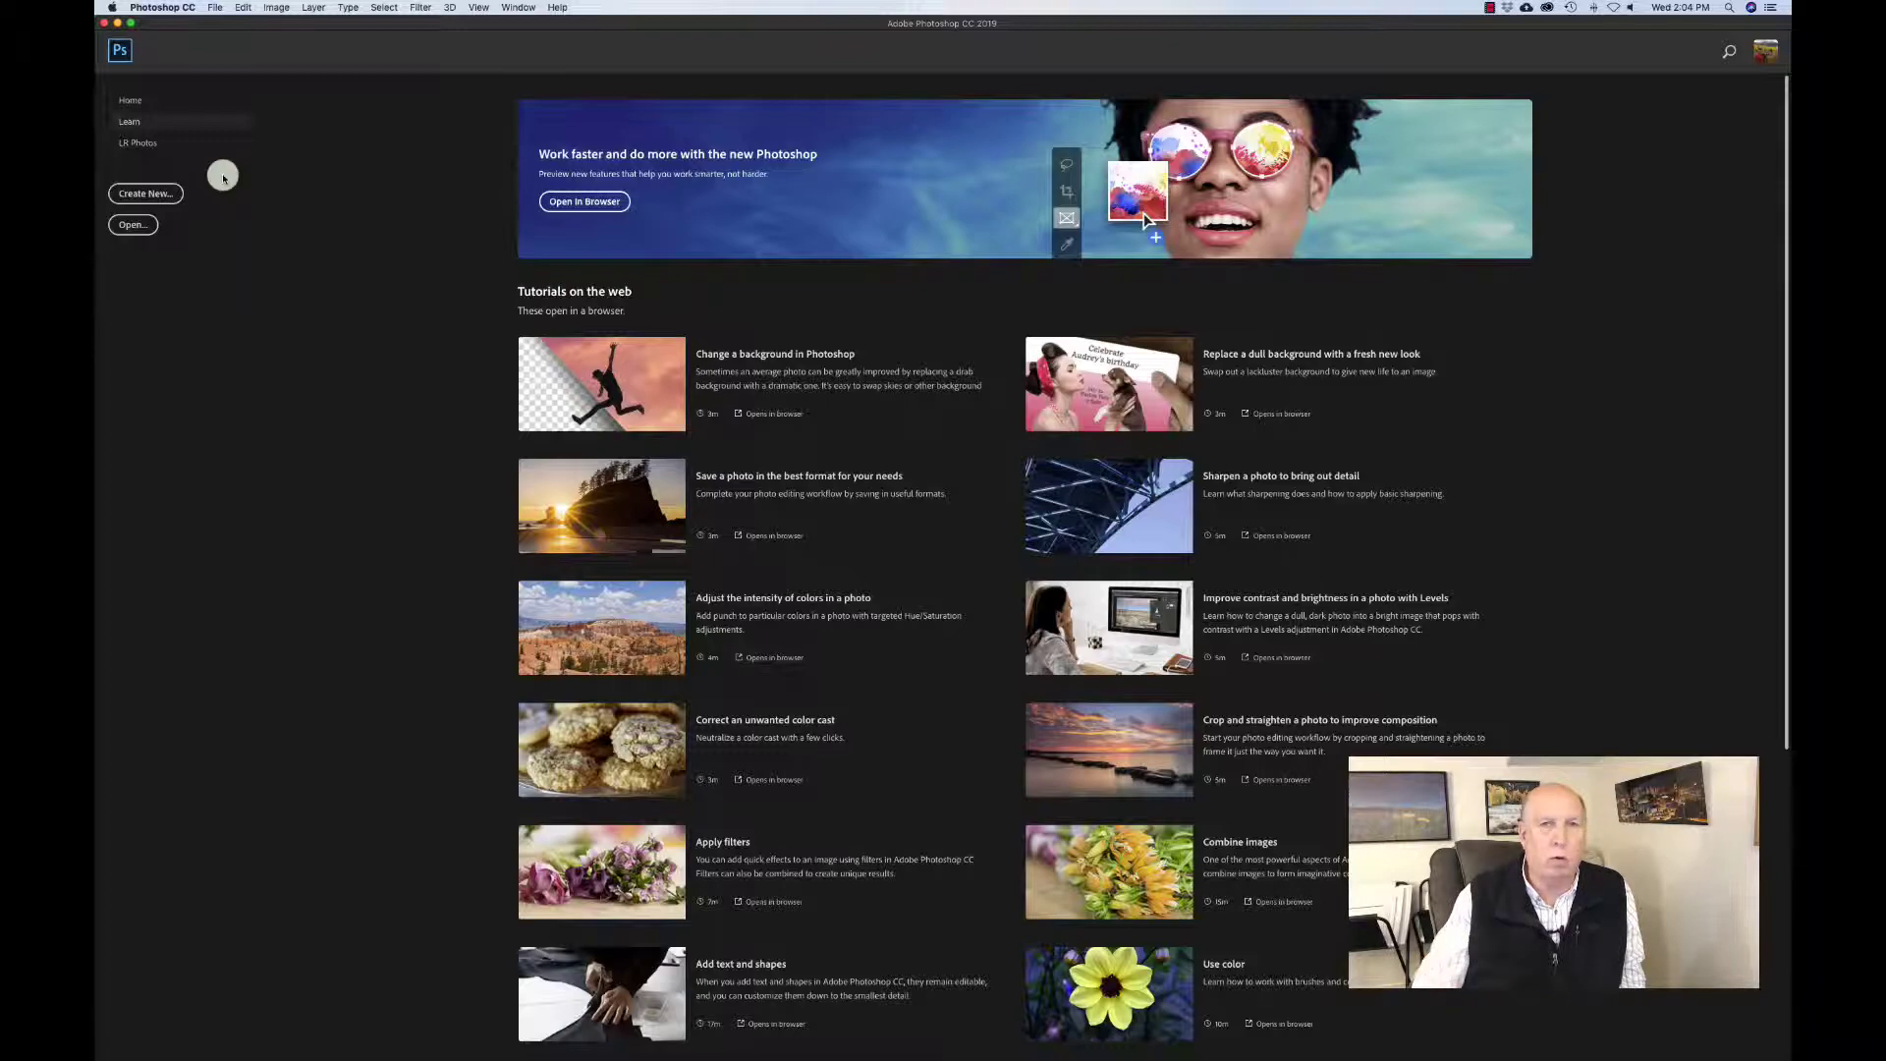
{"action": "scroll", "coordinate": [305, 216], "scroll_direction": "down", "scroll_amount": 8}
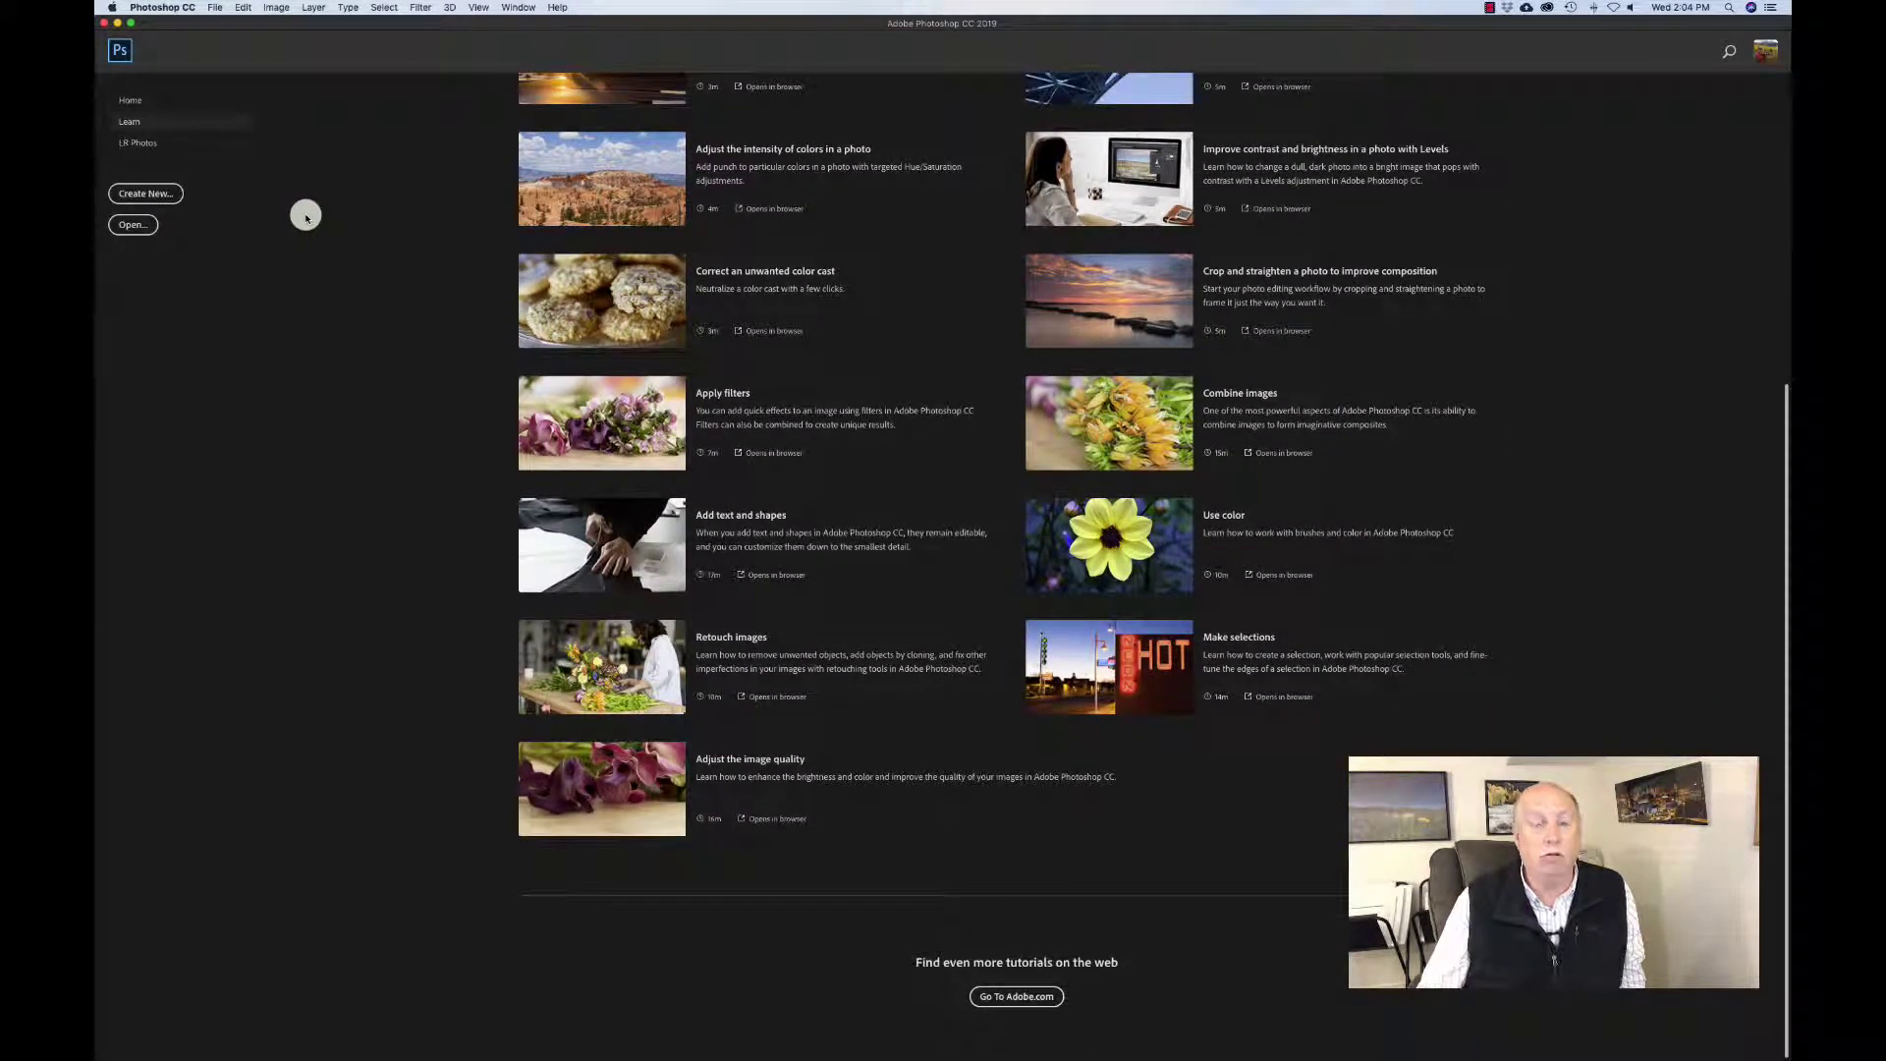
{"action": "scroll", "coordinate": [305, 216], "scroll_direction": "up", "scroll_amount": 8}
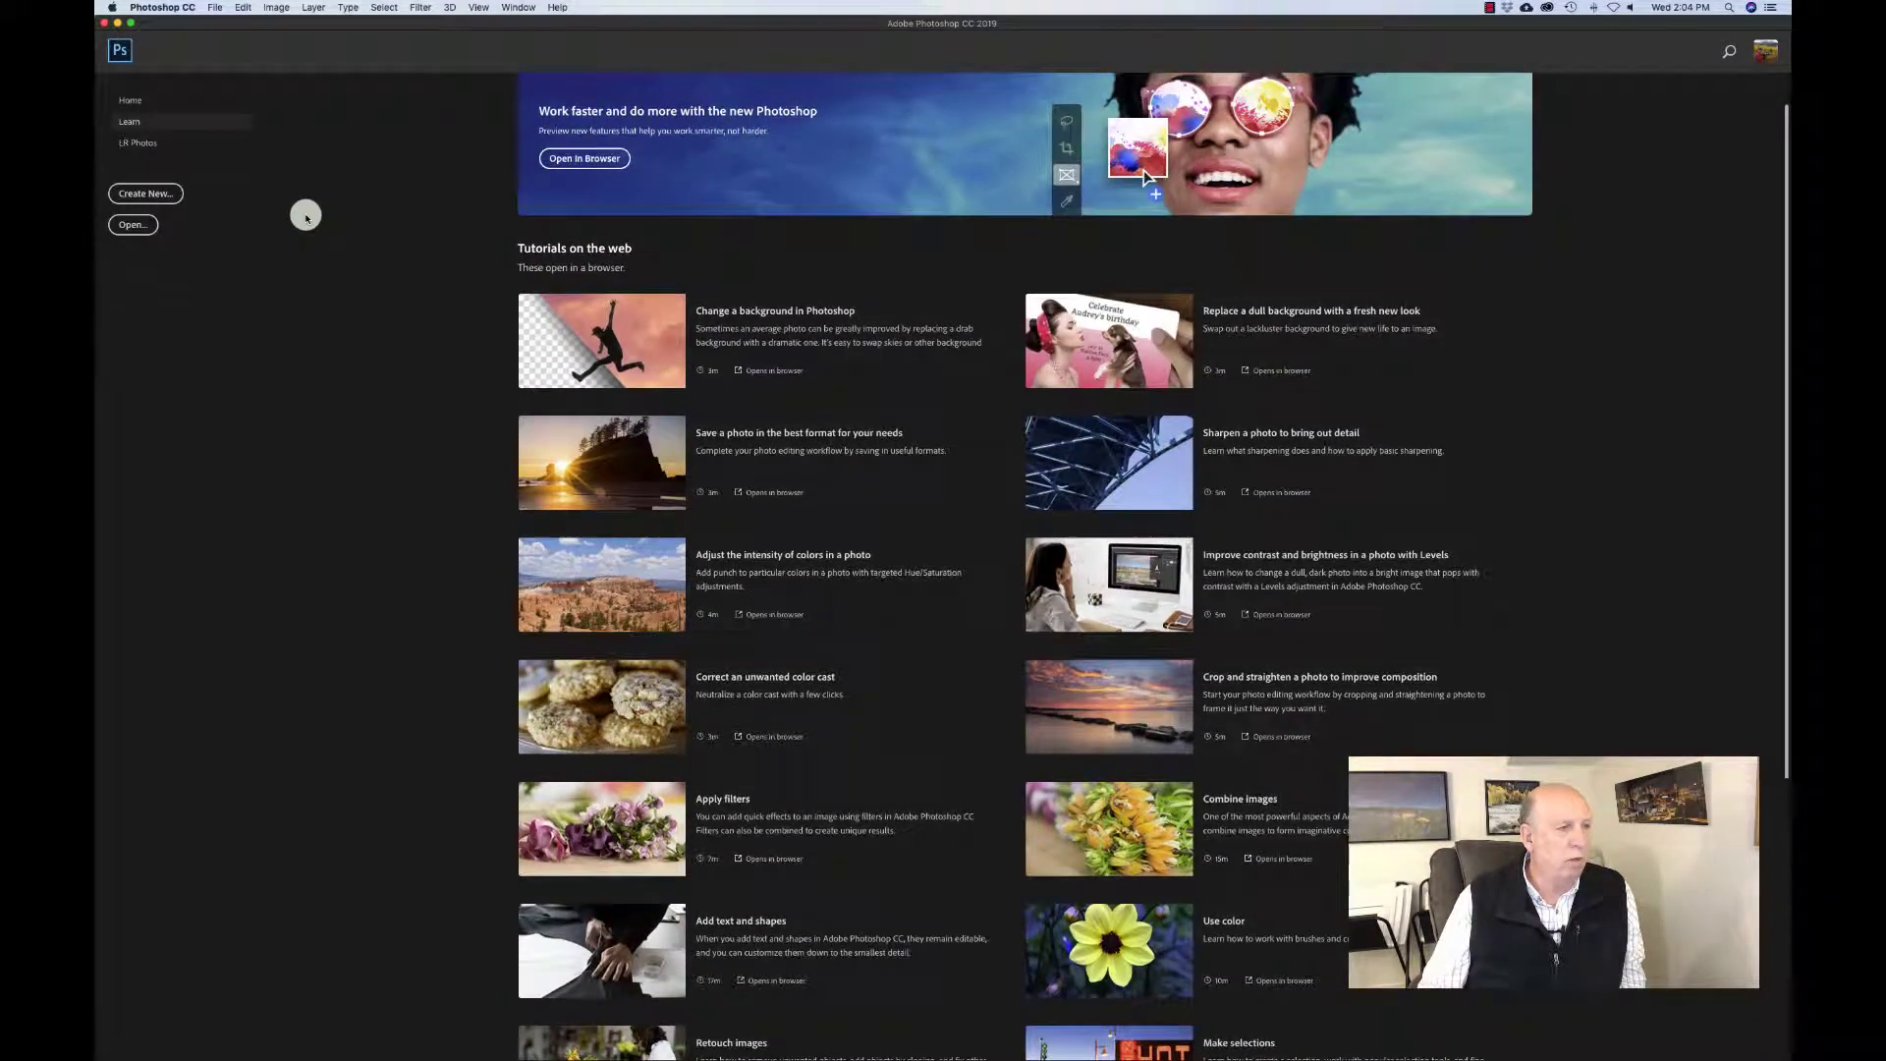
{"action": "scroll", "coordinate": [305, 218], "scroll_direction": "down", "scroll_amount": 1}
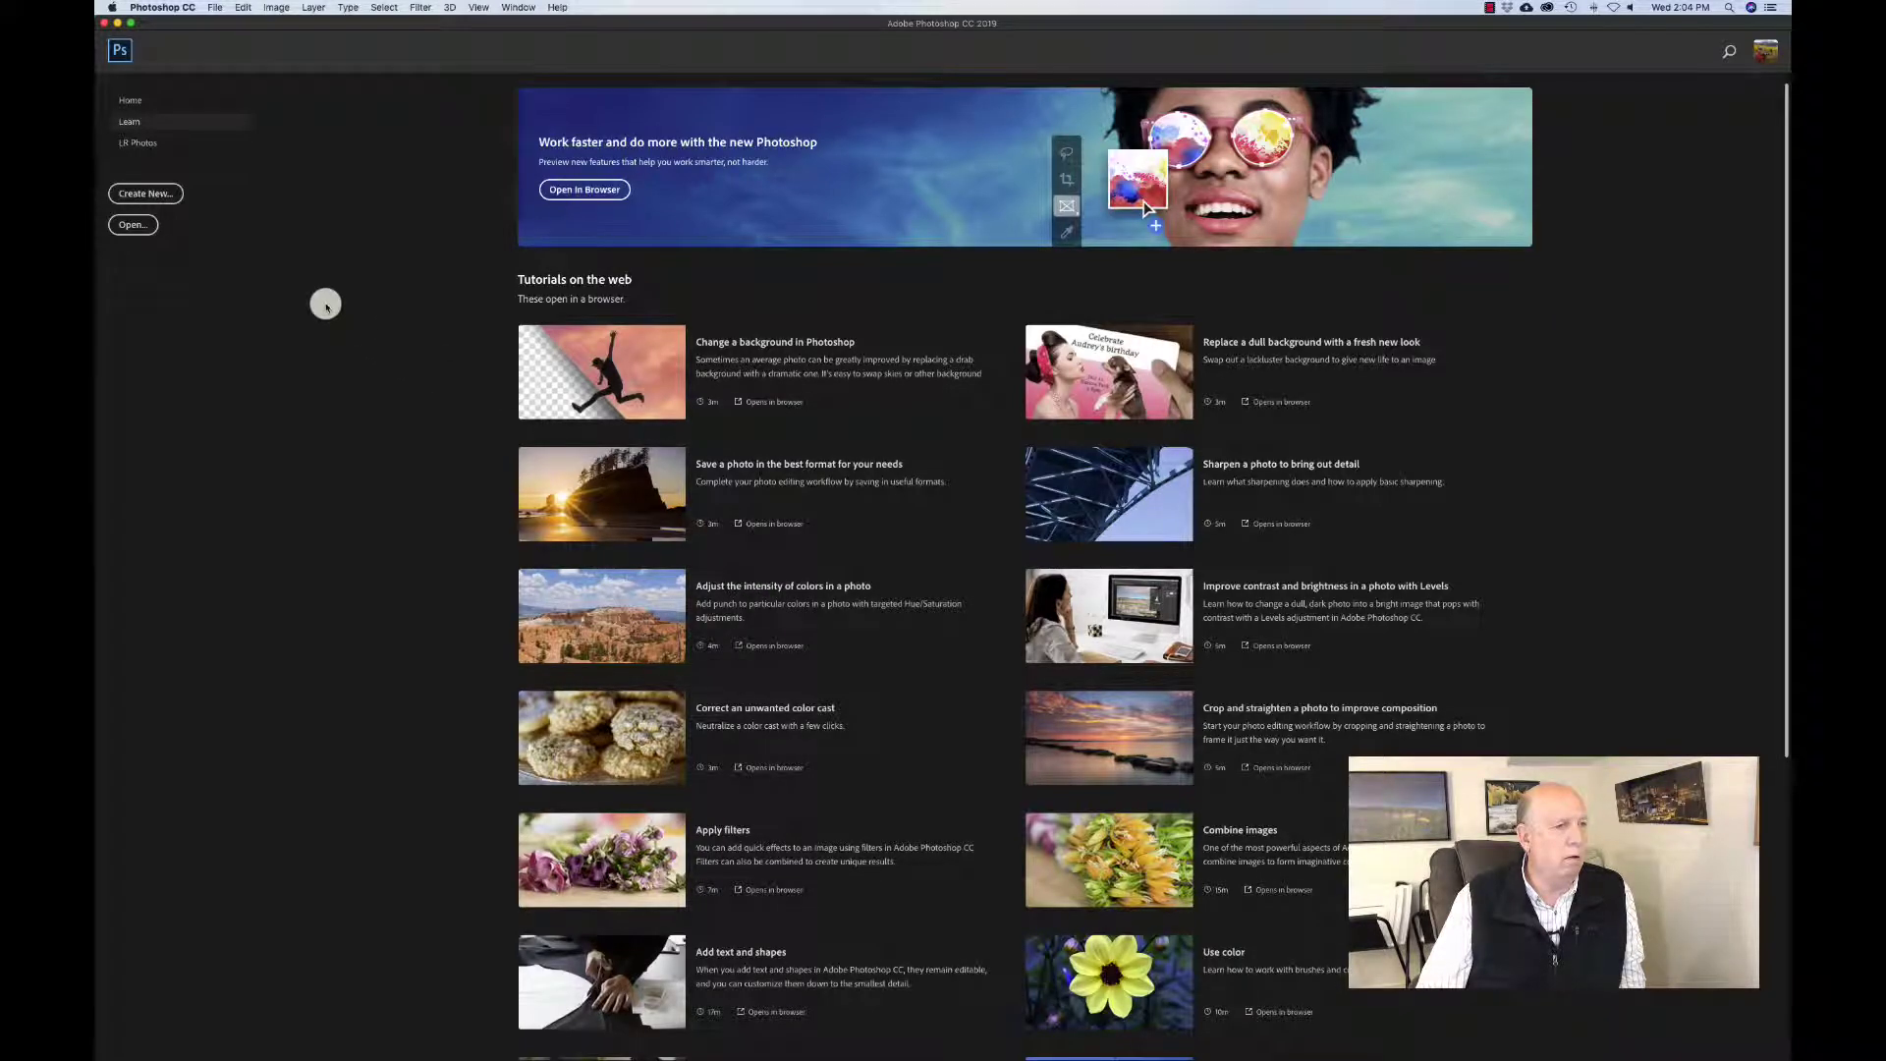
- Create a new 750-pixel square document at 72 pixels/inch in 8-bit RGB Color with a transparent background
{"action": "left_click", "coordinate": [157, 194]}
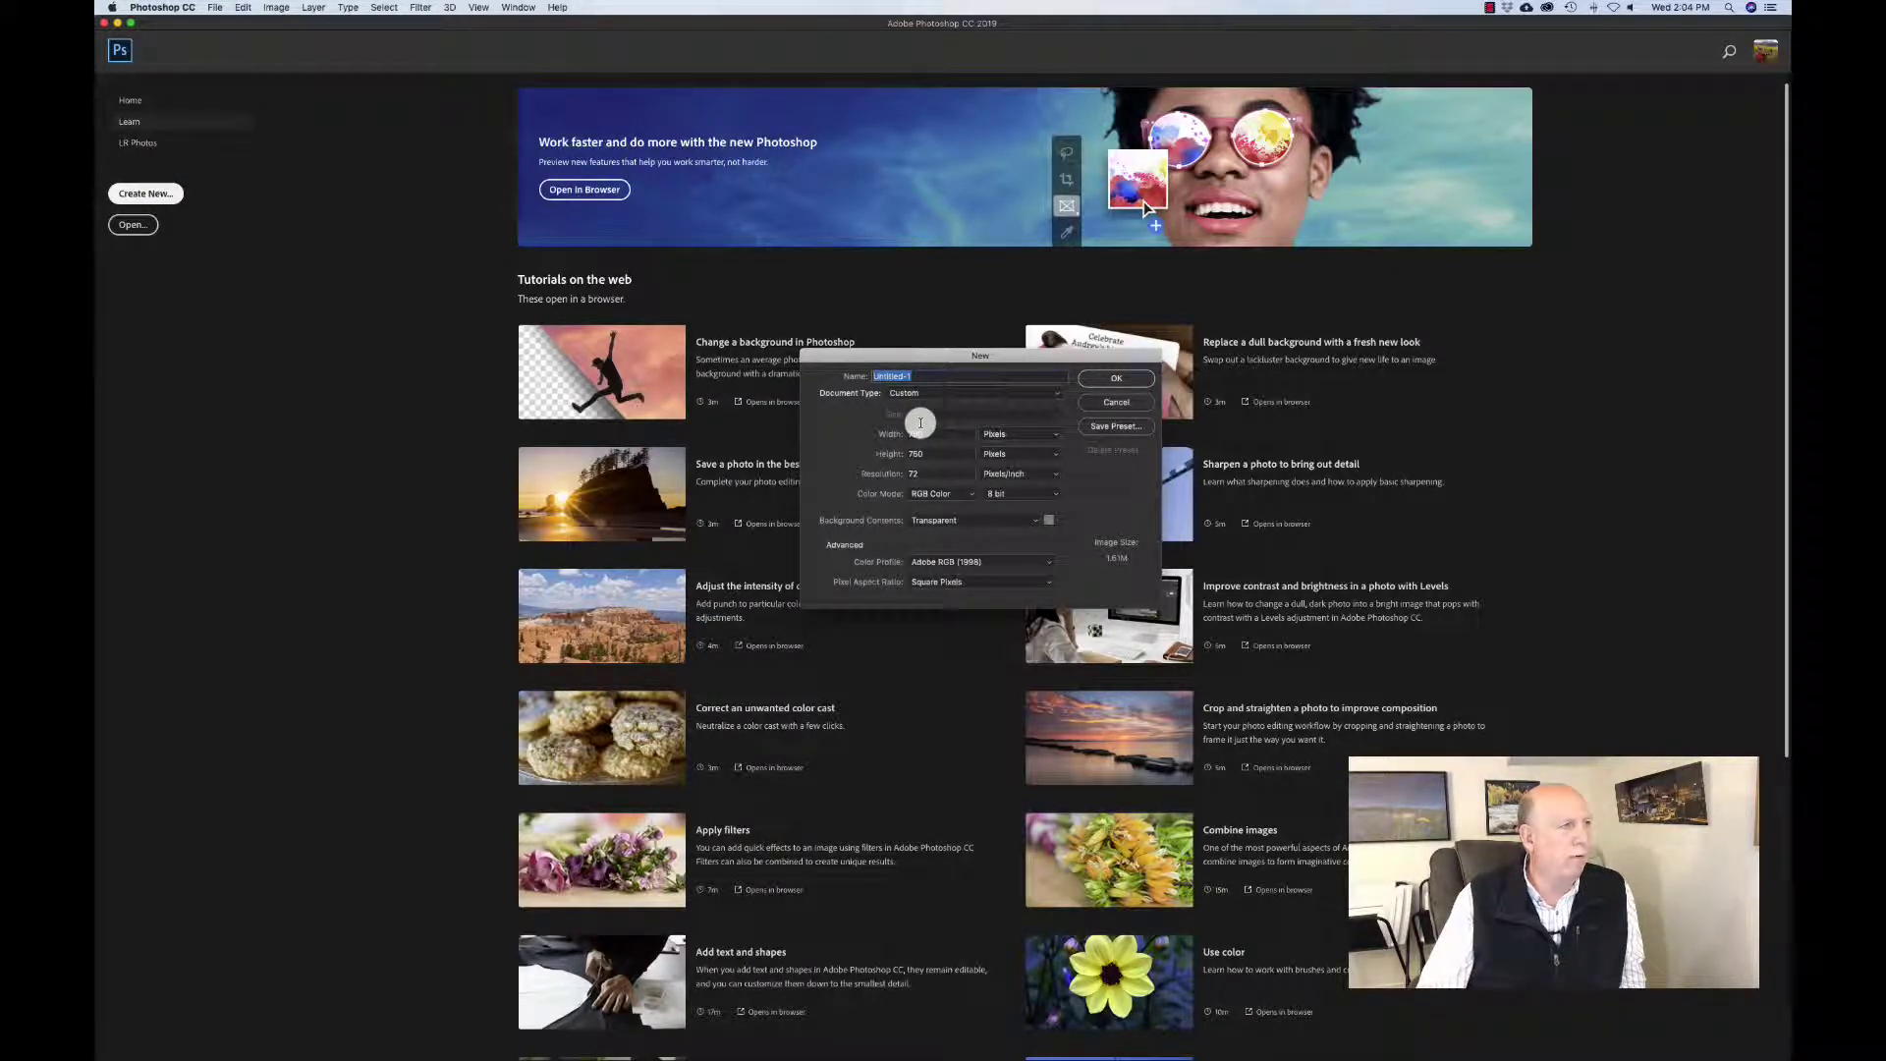
{"action": "left_click", "coordinate": [1113, 382]}
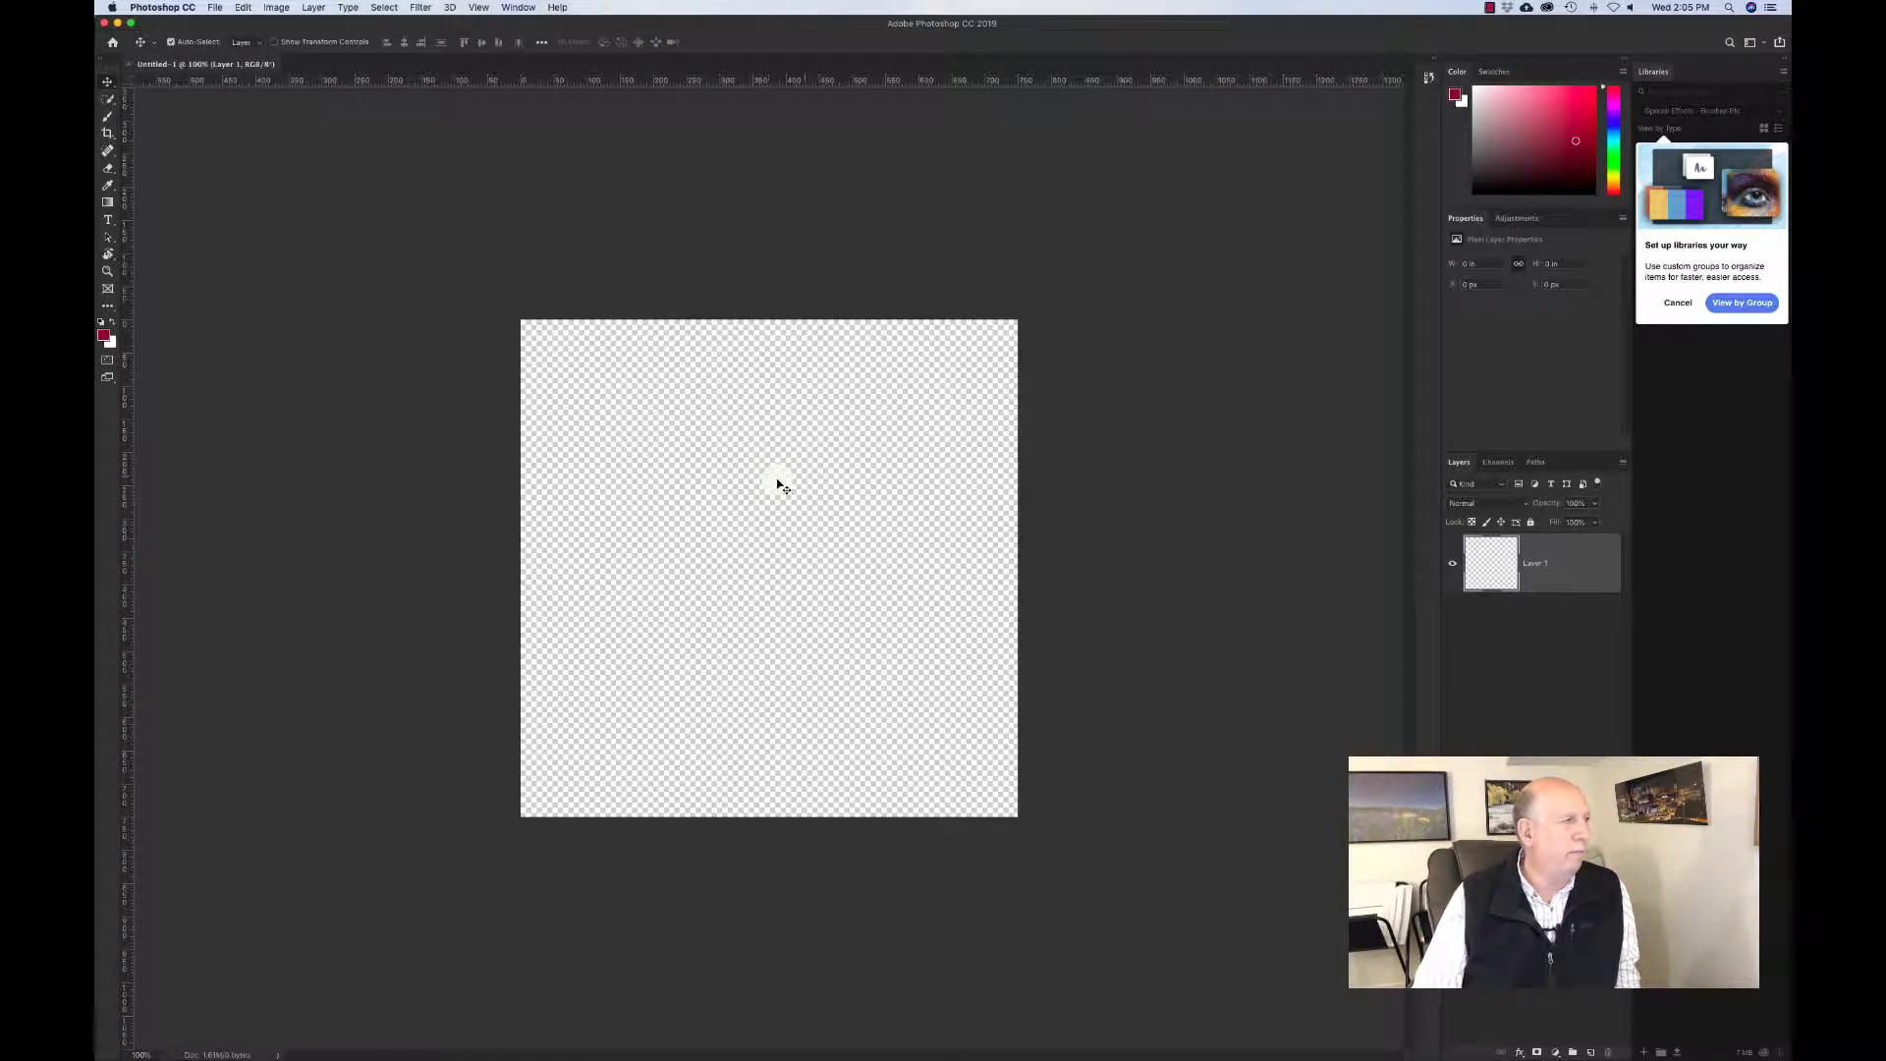
- Dock the Layers, Adjustments, Properties and Color panels together as one tabbed group beside the toolbar
{"action": "left_click", "coordinate": [1455, 463]}
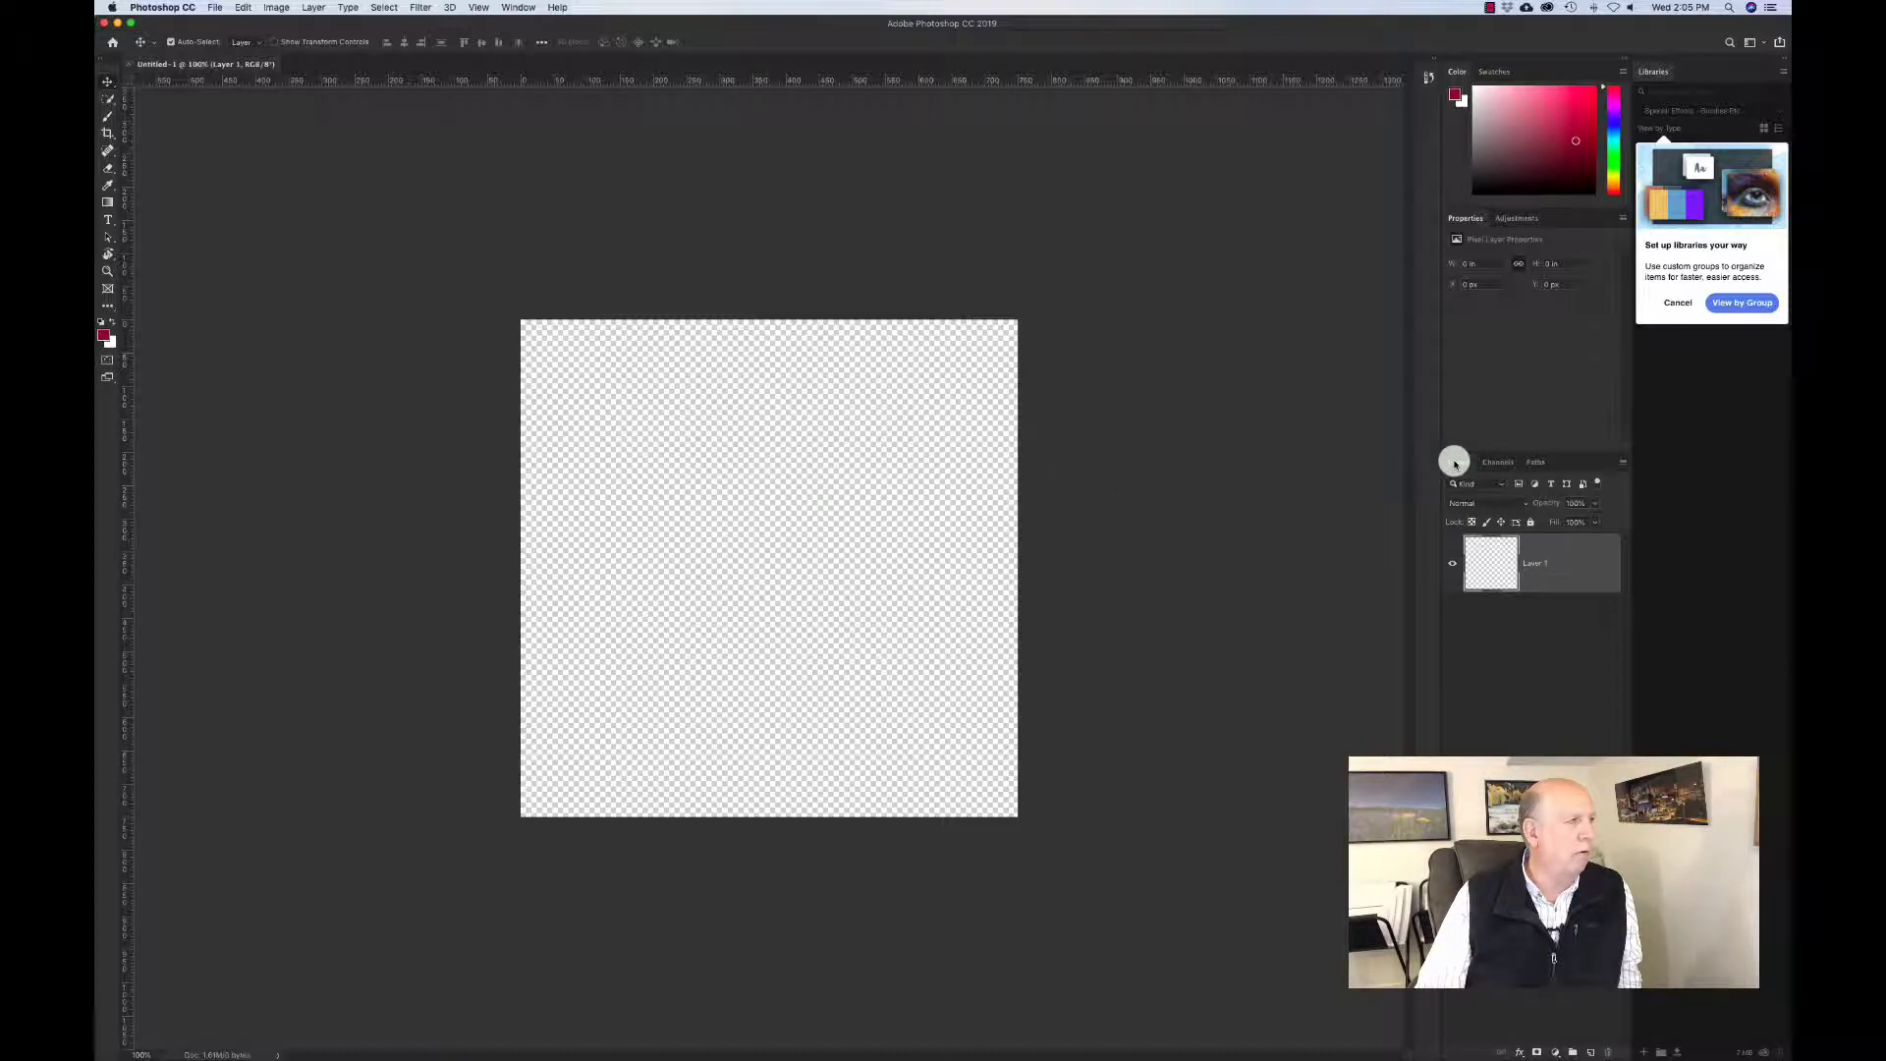
{"action": "left_click_drag", "start_coordinate": [1455, 462], "coordinate": [130, 89]}
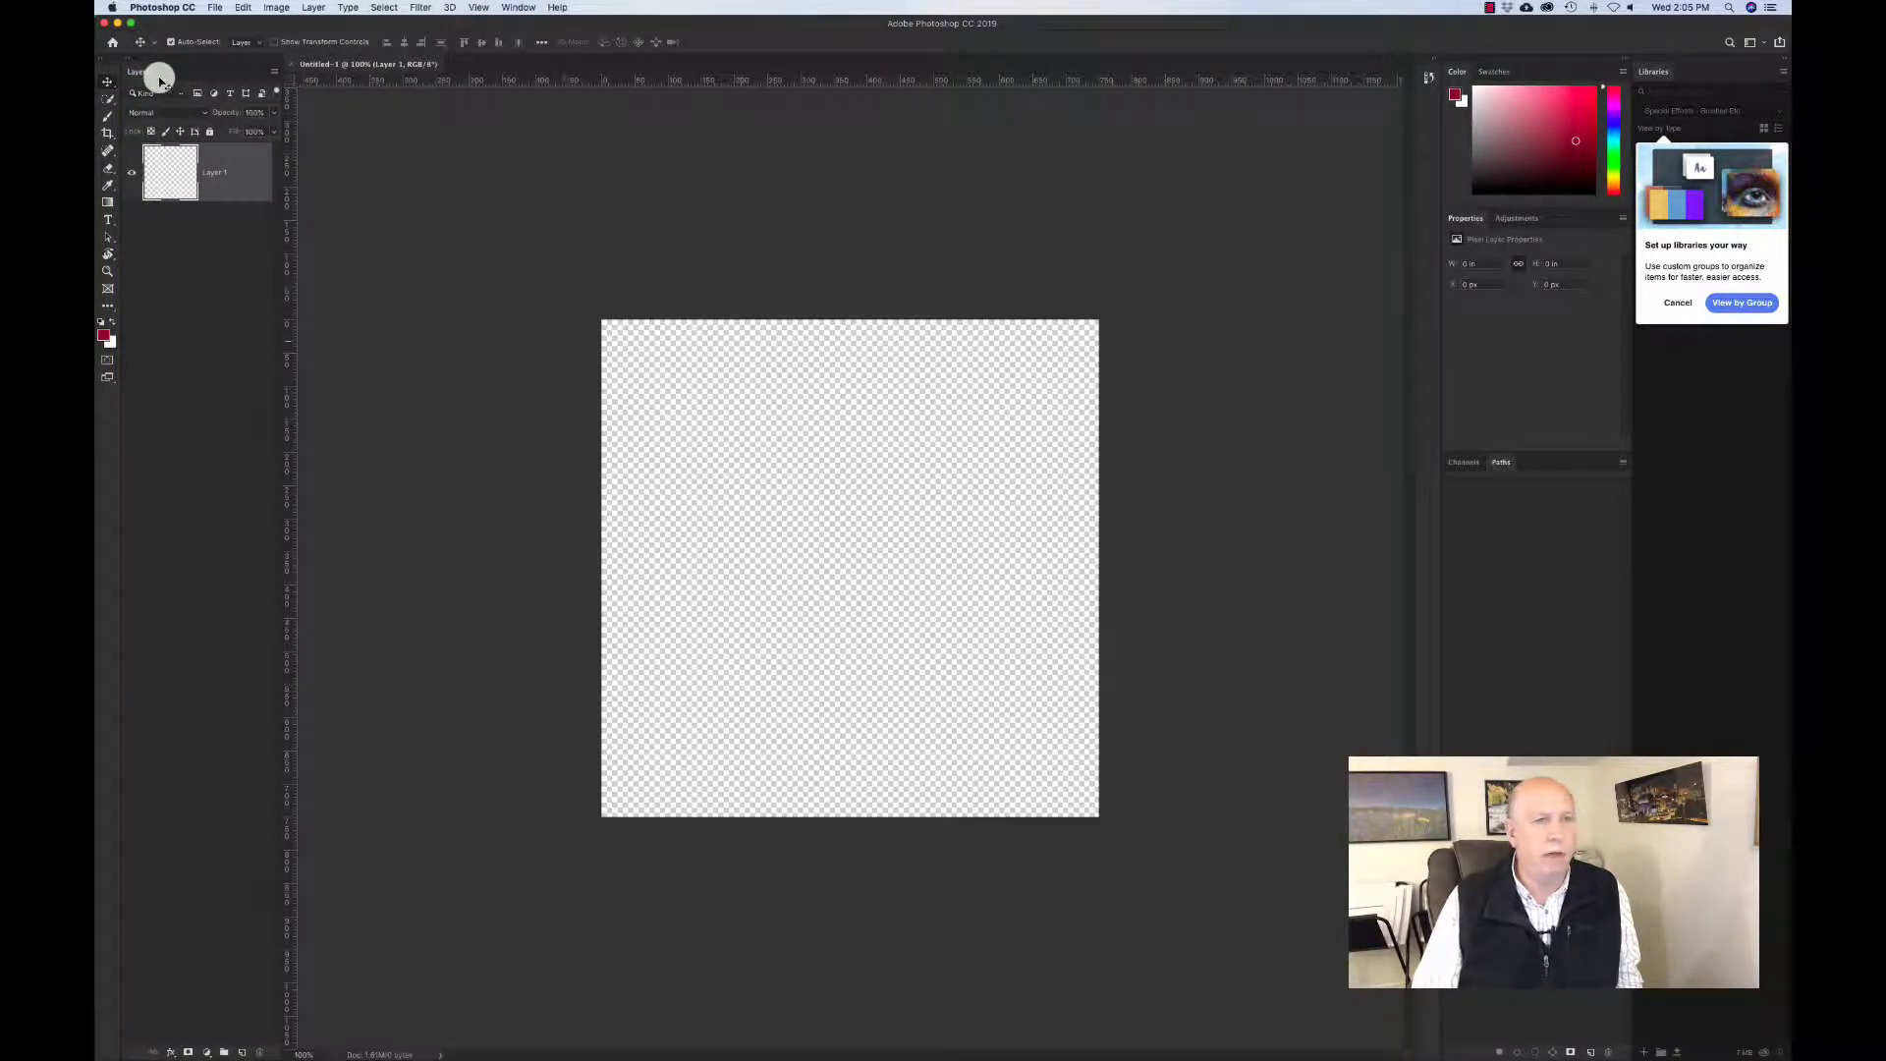
{"action": "left_click_drag", "start_coordinate": [1516, 220], "coordinate": [216, 79]}
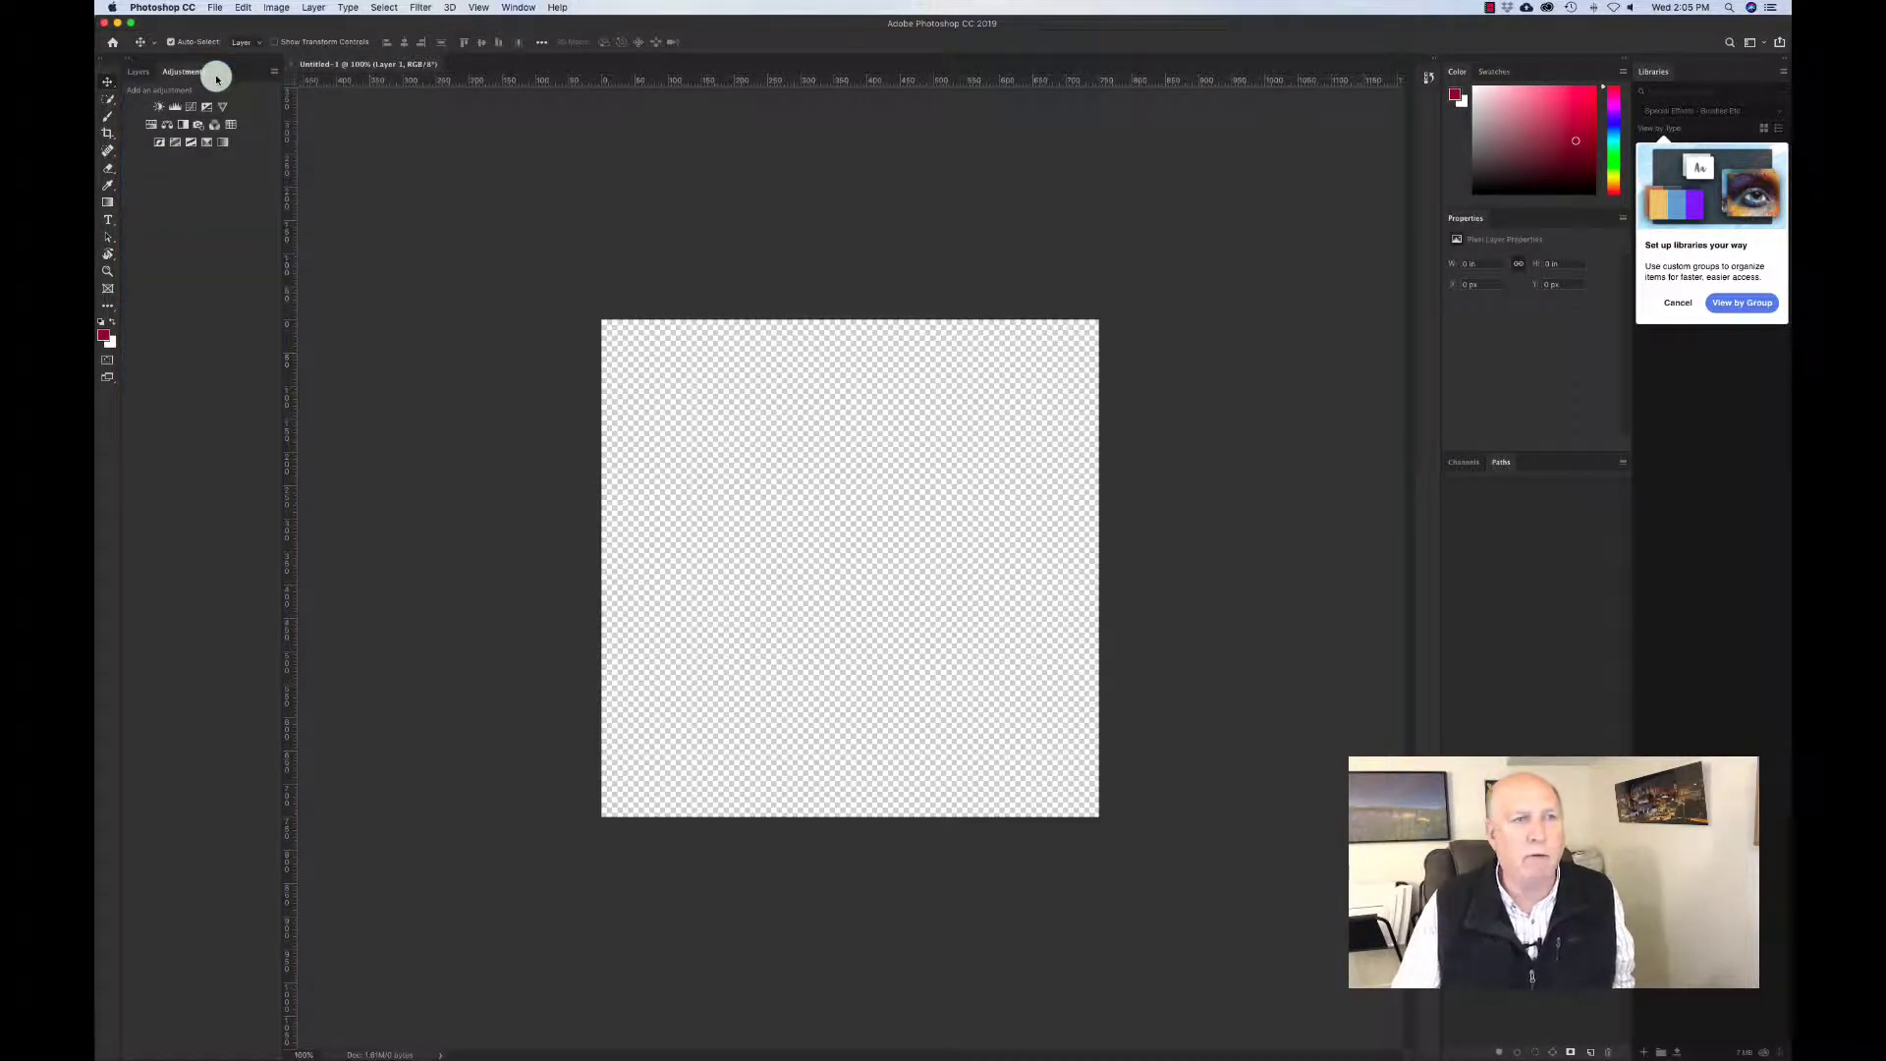
{"action": "left_click_drag", "start_coordinate": [1465, 219], "coordinate": [245, 78]}
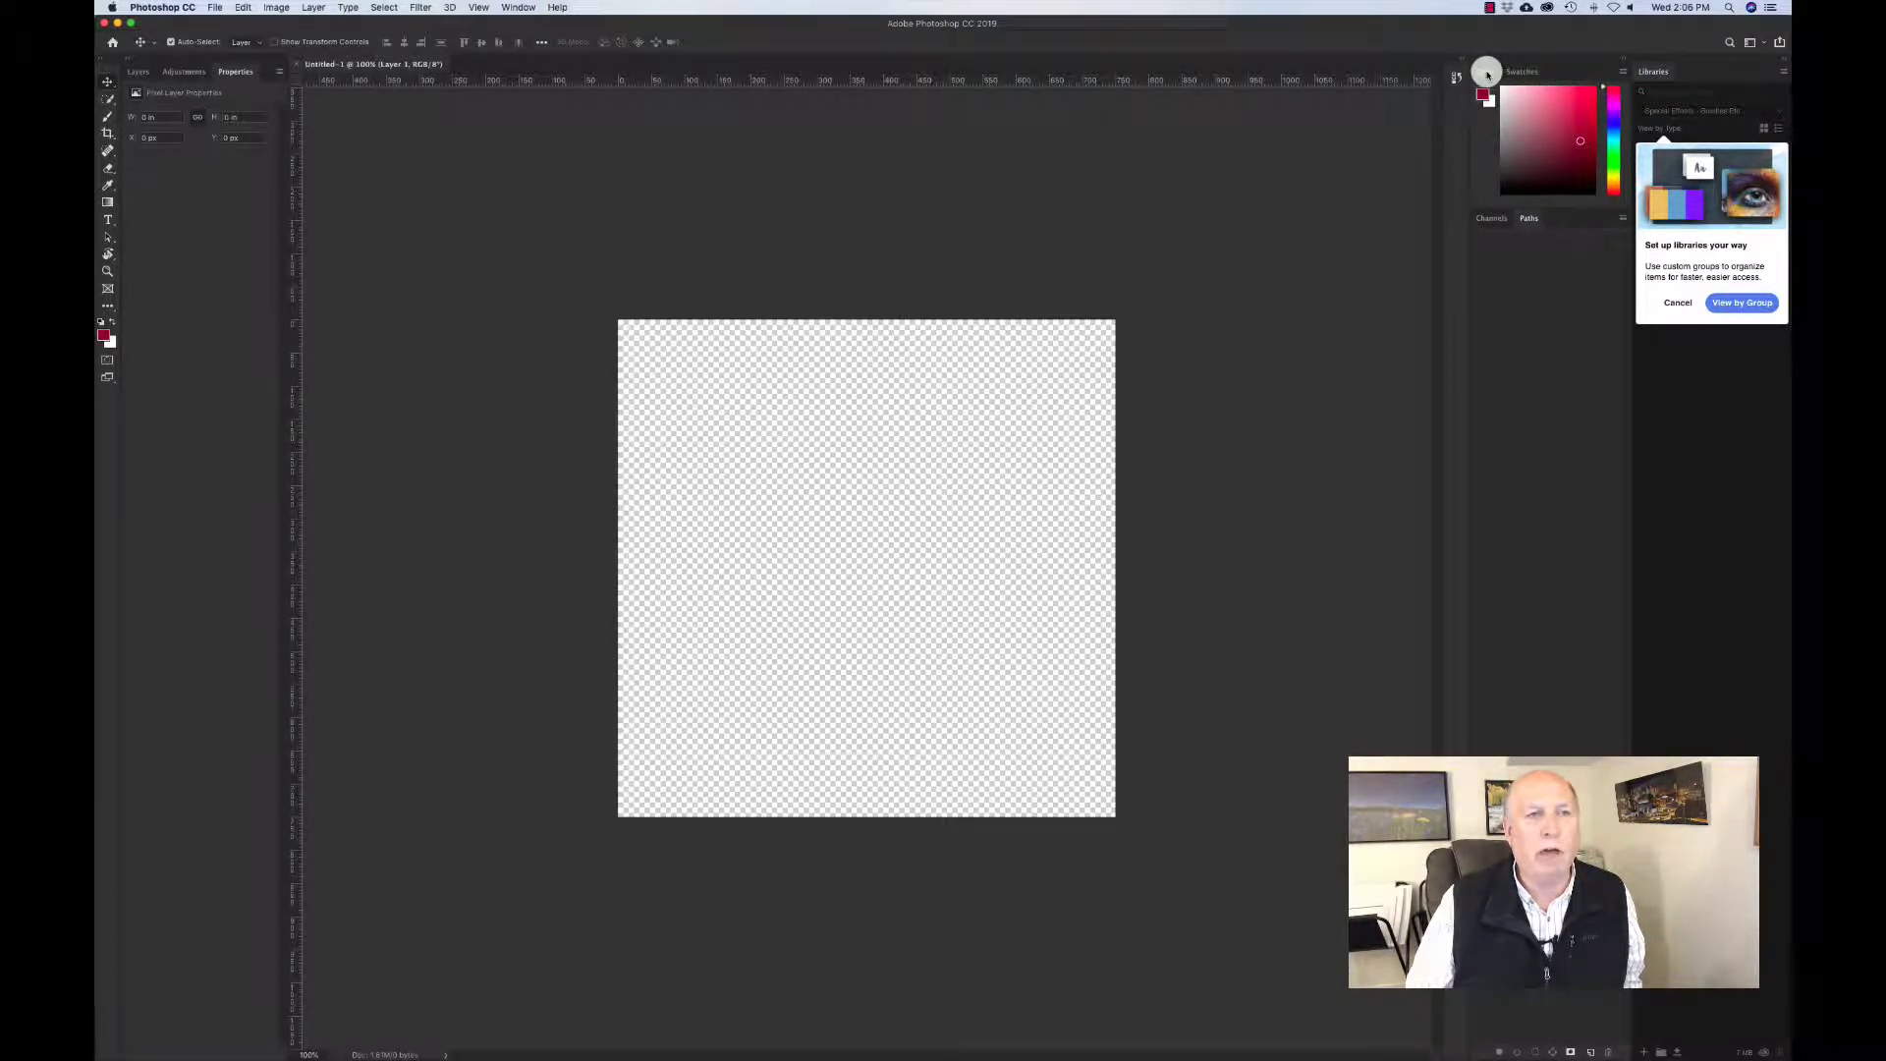
{"action": "left_click_drag", "start_coordinate": [1487, 75], "coordinate": [281, 71]}
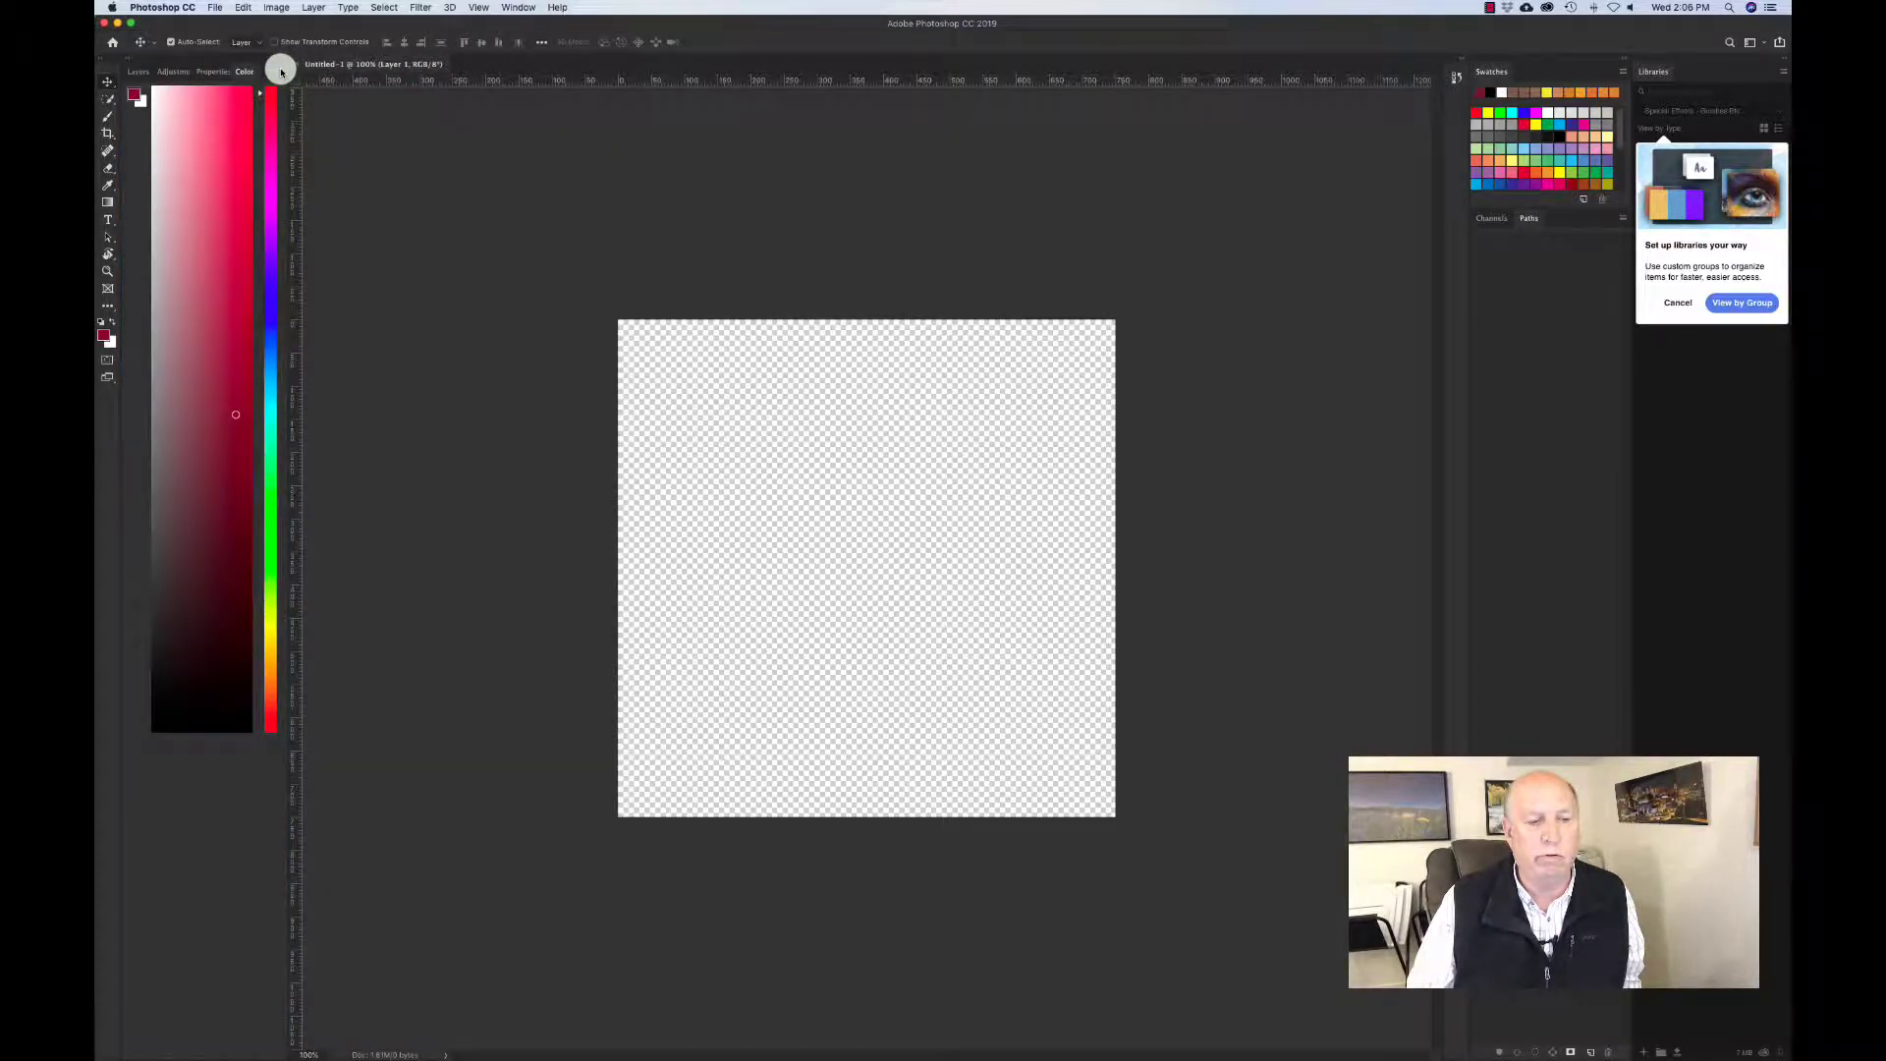
- Close the Swatches and Paths panels, and add Channels and Libraries to the panel group beside the toolbar
{"action": "left_click", "coordinate": [1624, 77]}
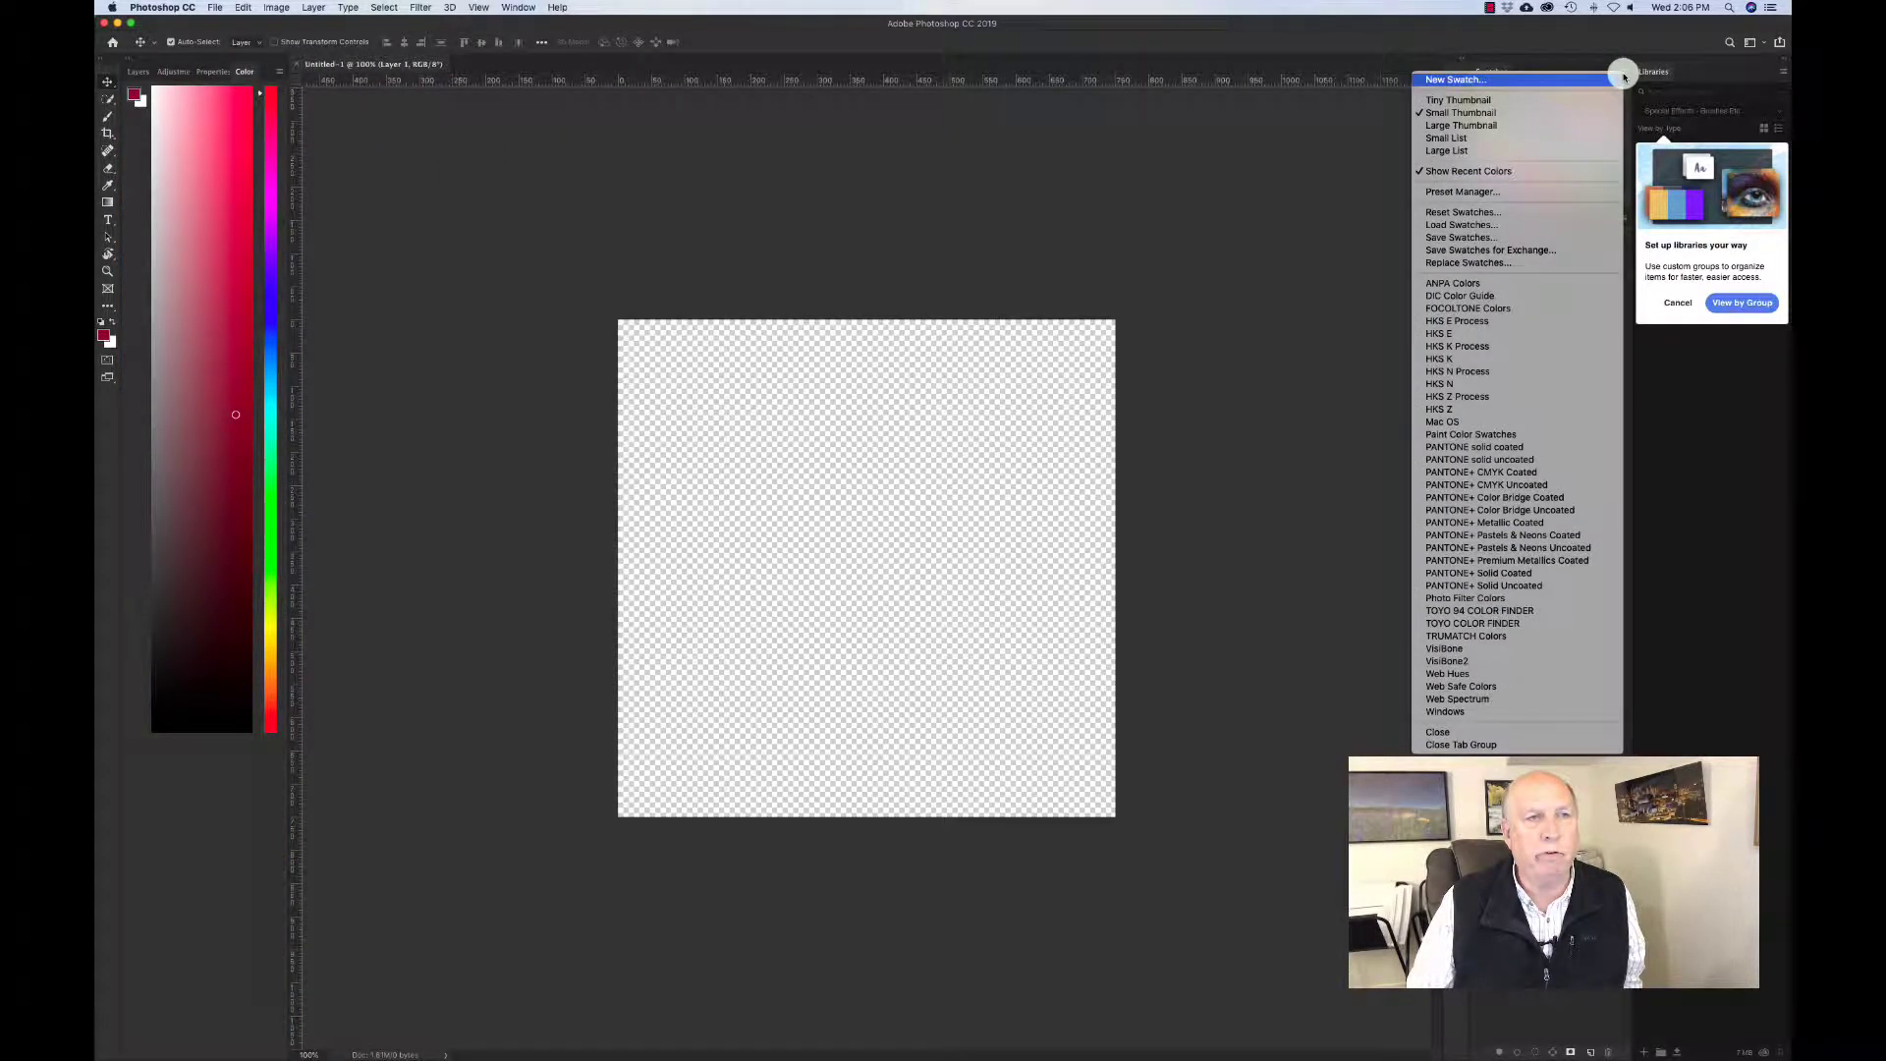
{"action": "left_click", "coordinate": [1491, 732]}
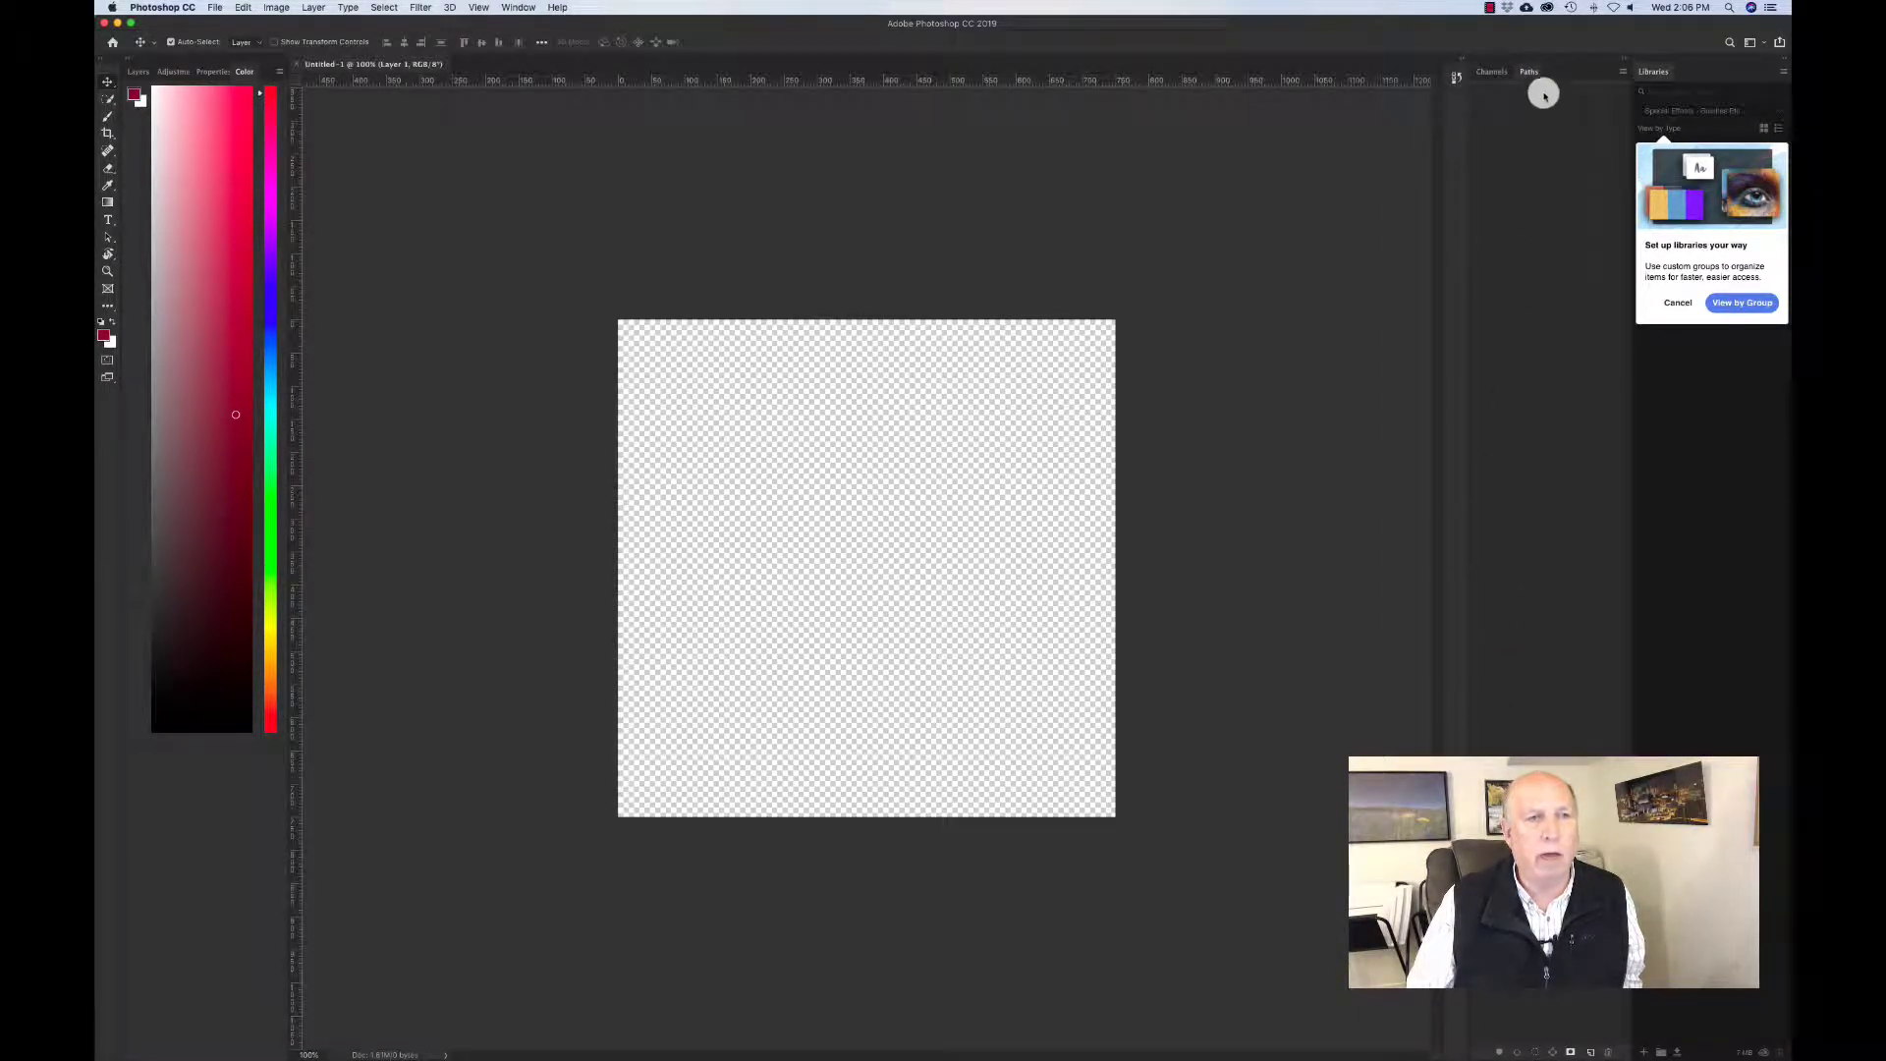
{"action": "left_click", "coordinate": [1629, 77]}
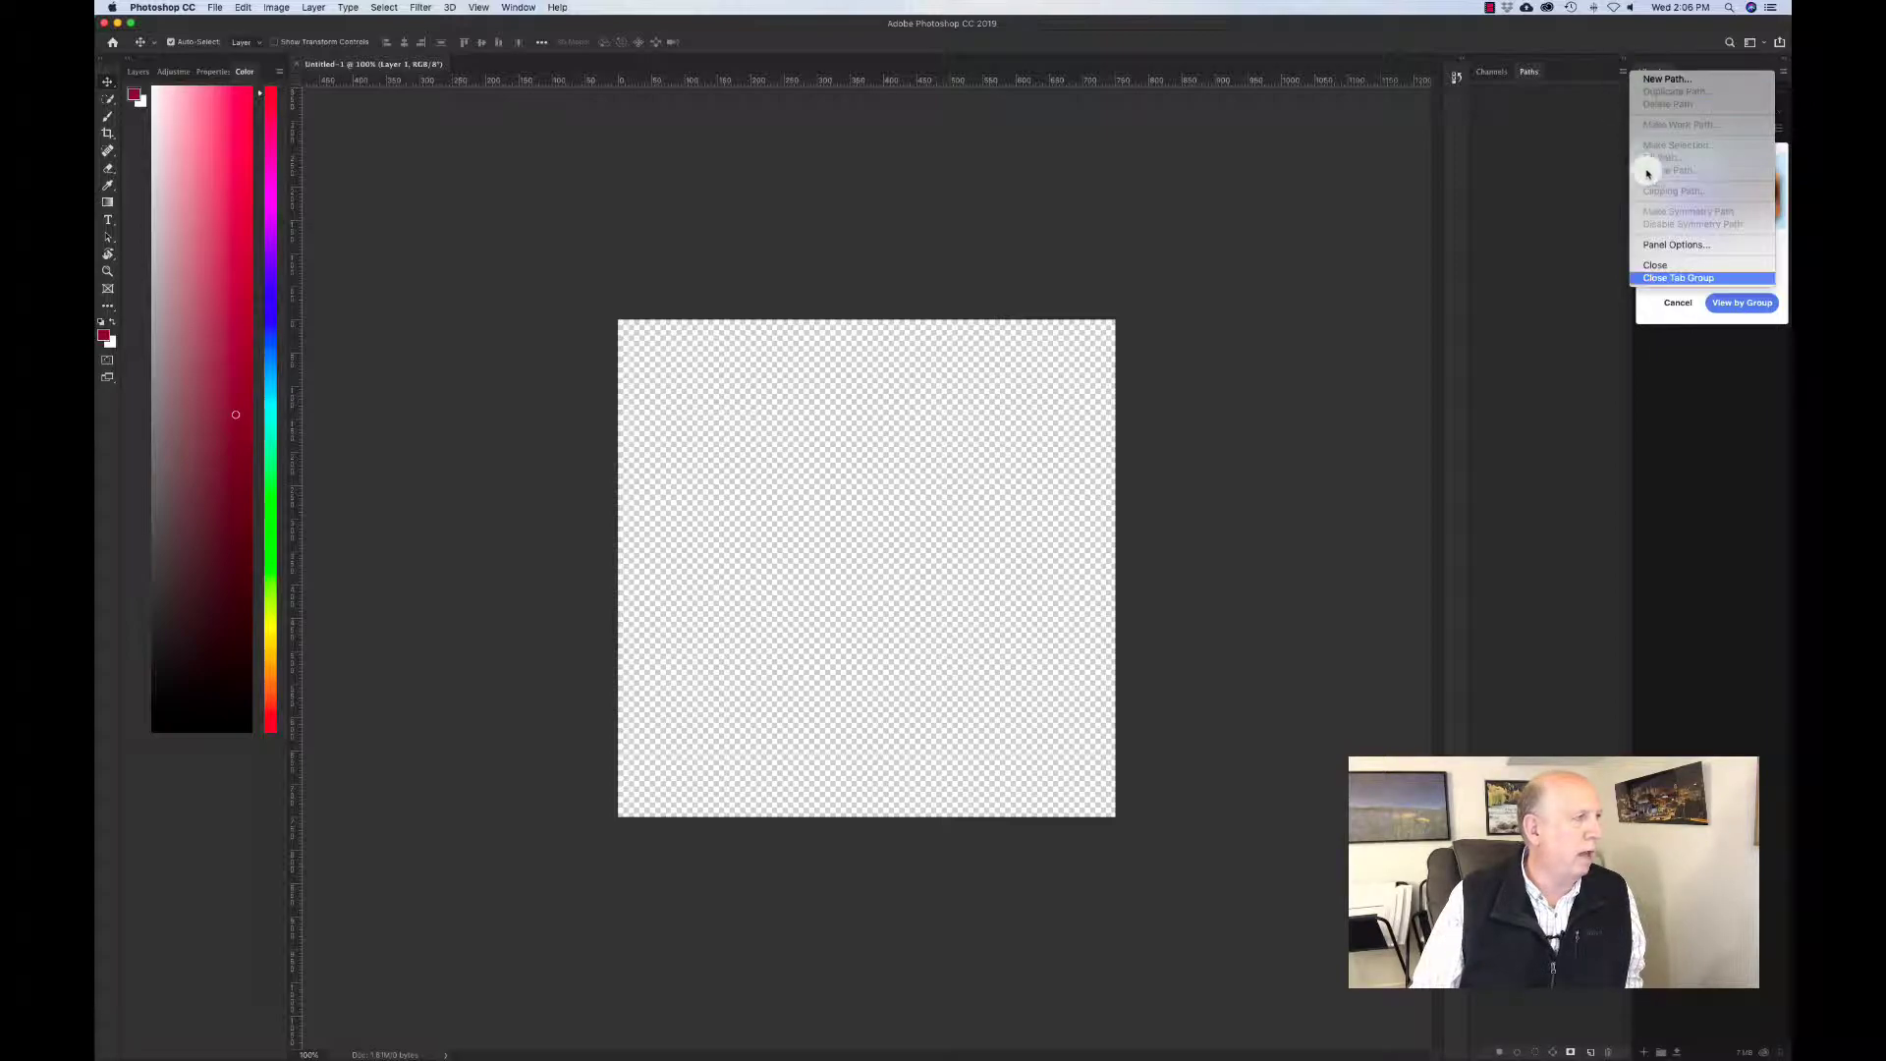
{"action": "left_click", "coordinate": [1658, 265]}
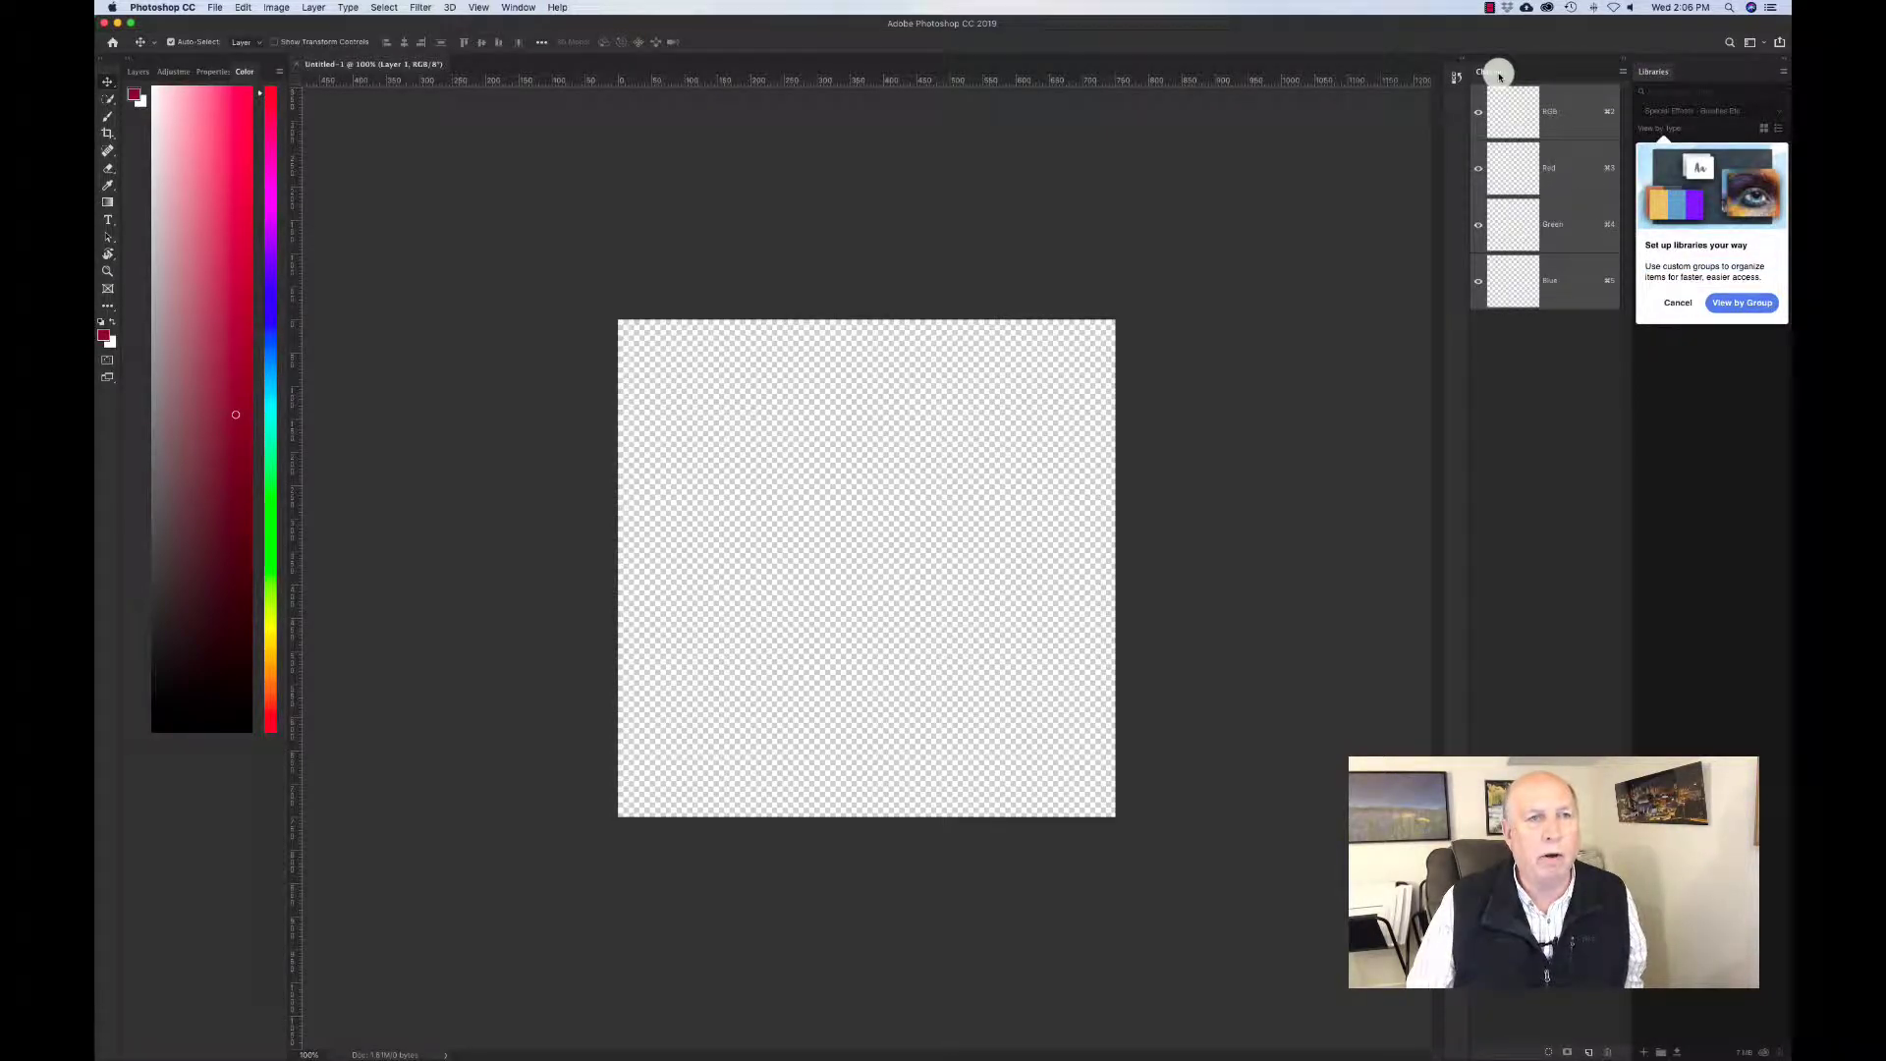
{"action": "left_click_drag", "start_coordinate": [1497, 73], "coordinate": [273, 75]}
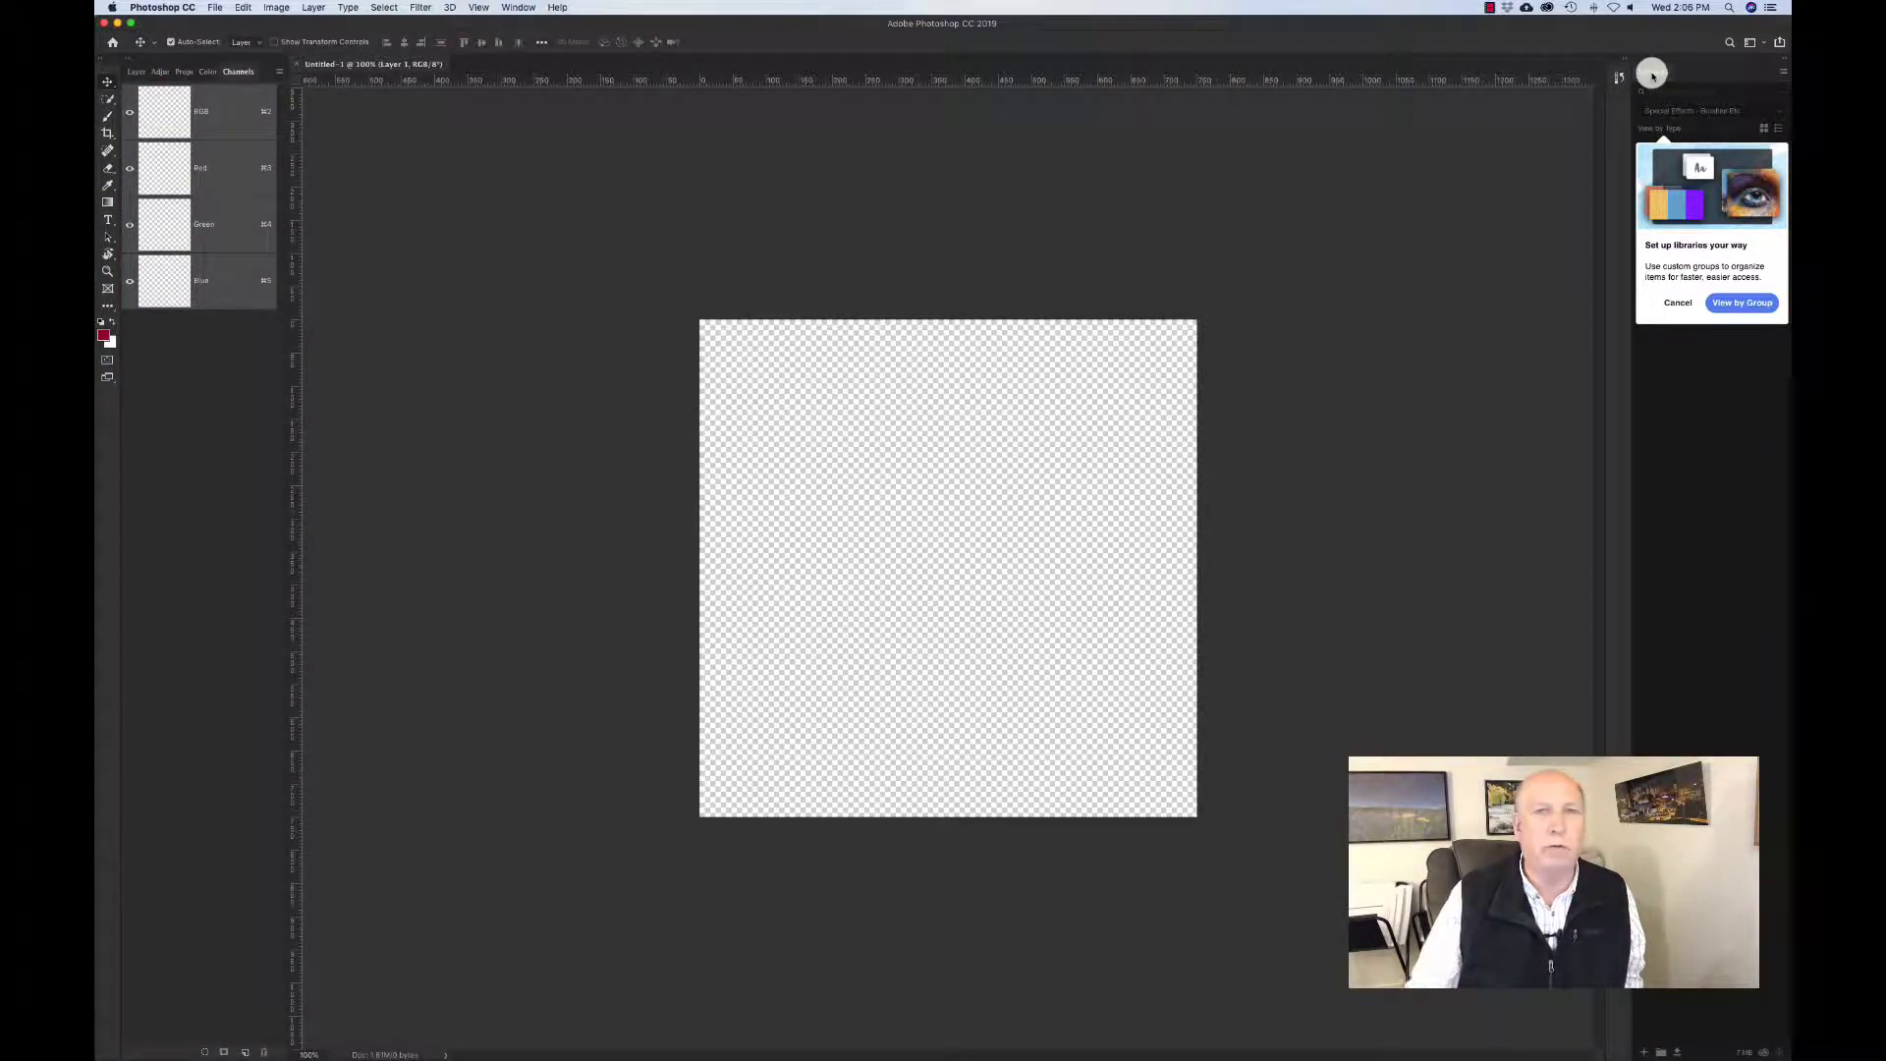
{"action": "left_click_drag", "start_coordinate": [1652, 76], "coordinate": [252, 76]}
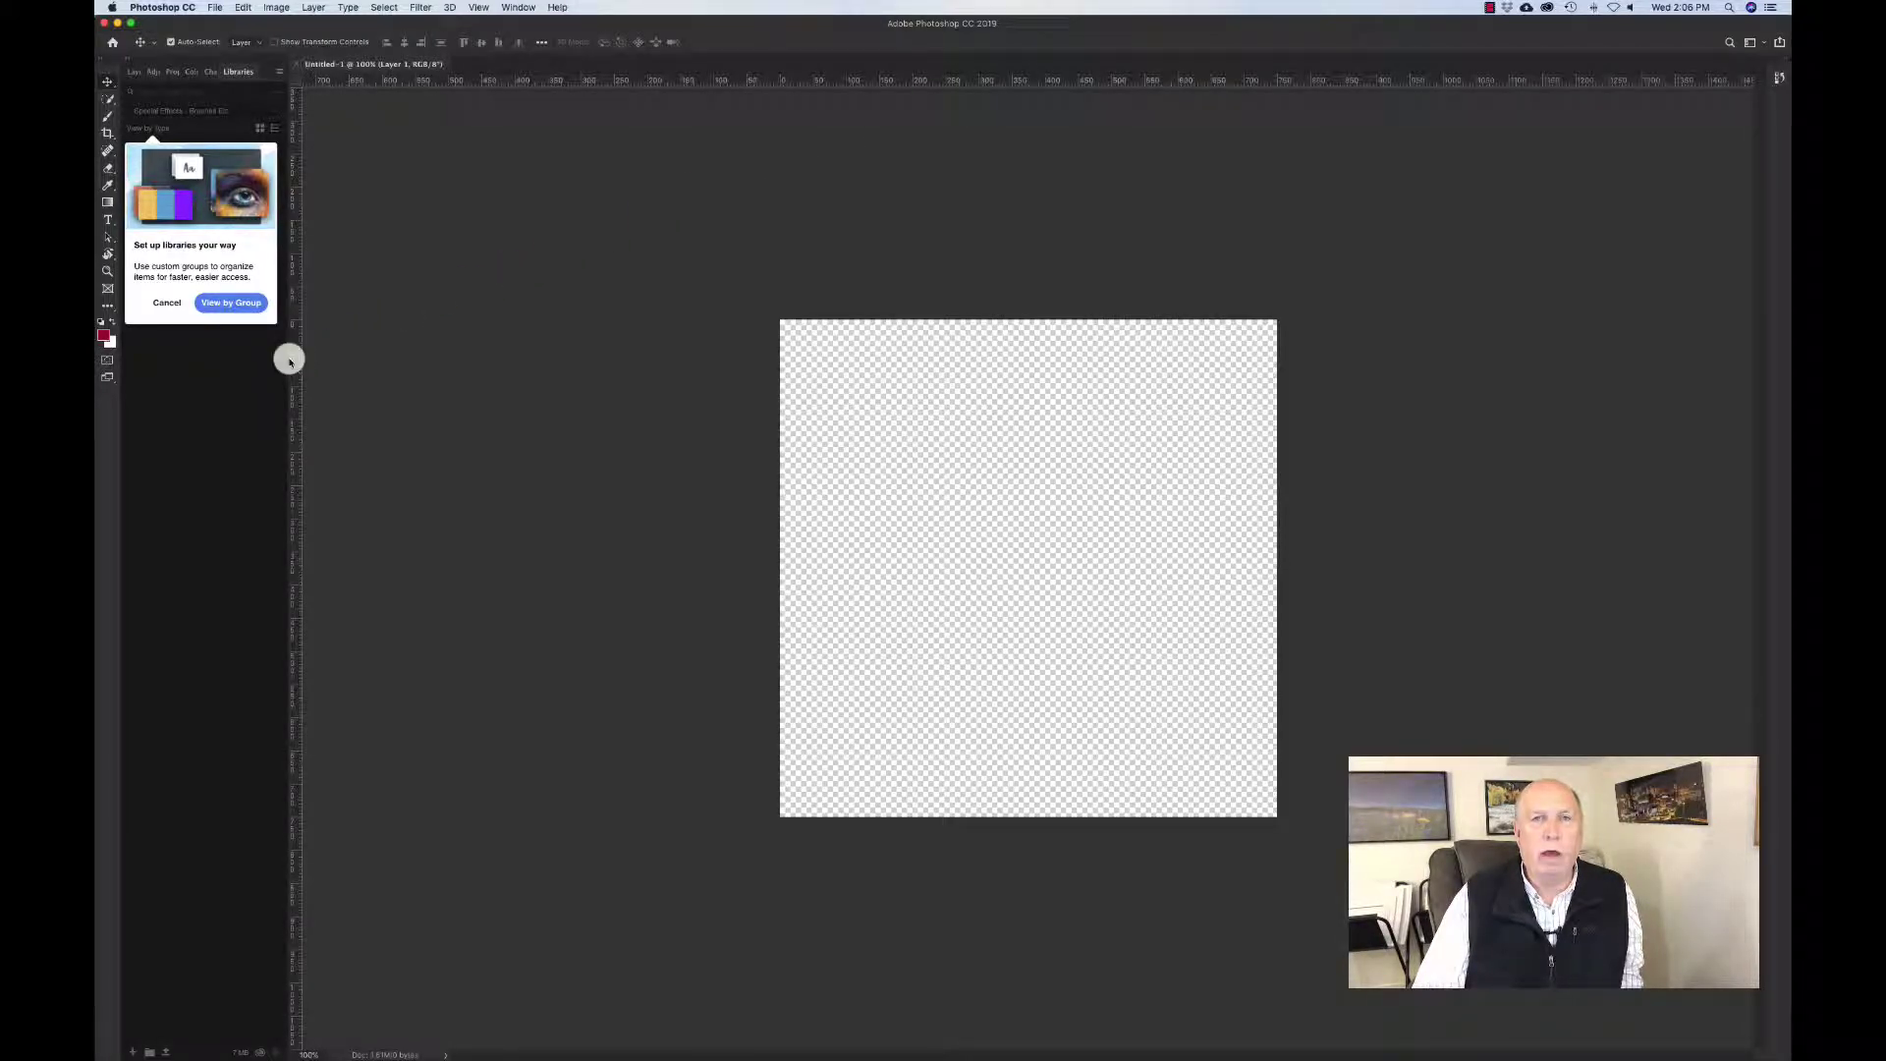
- Widen the docked panel group so its tab names have more room, and bring Layers to the front
{"action": "left_click_drag", "start_coordinate": [289, 359], "coordinate": [359, 356]}
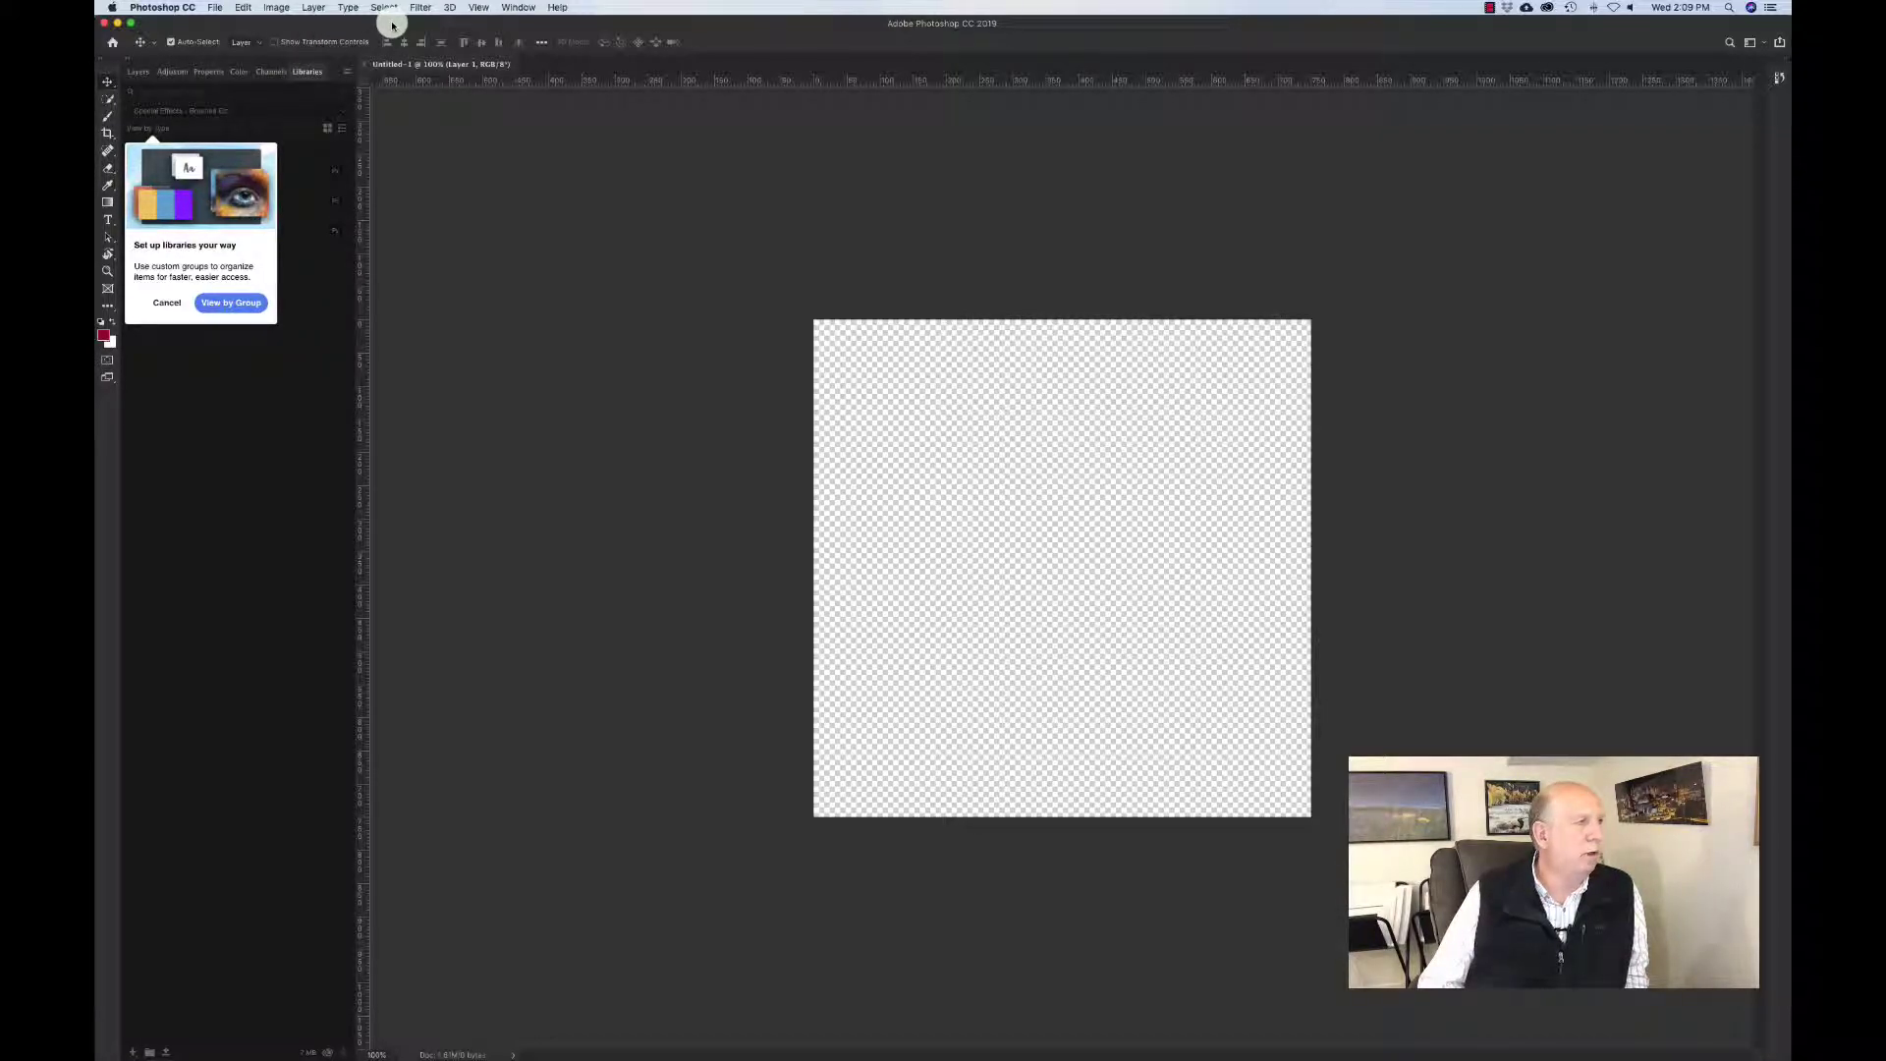
{"action": "left_click", "coordinate": [198, 371]}
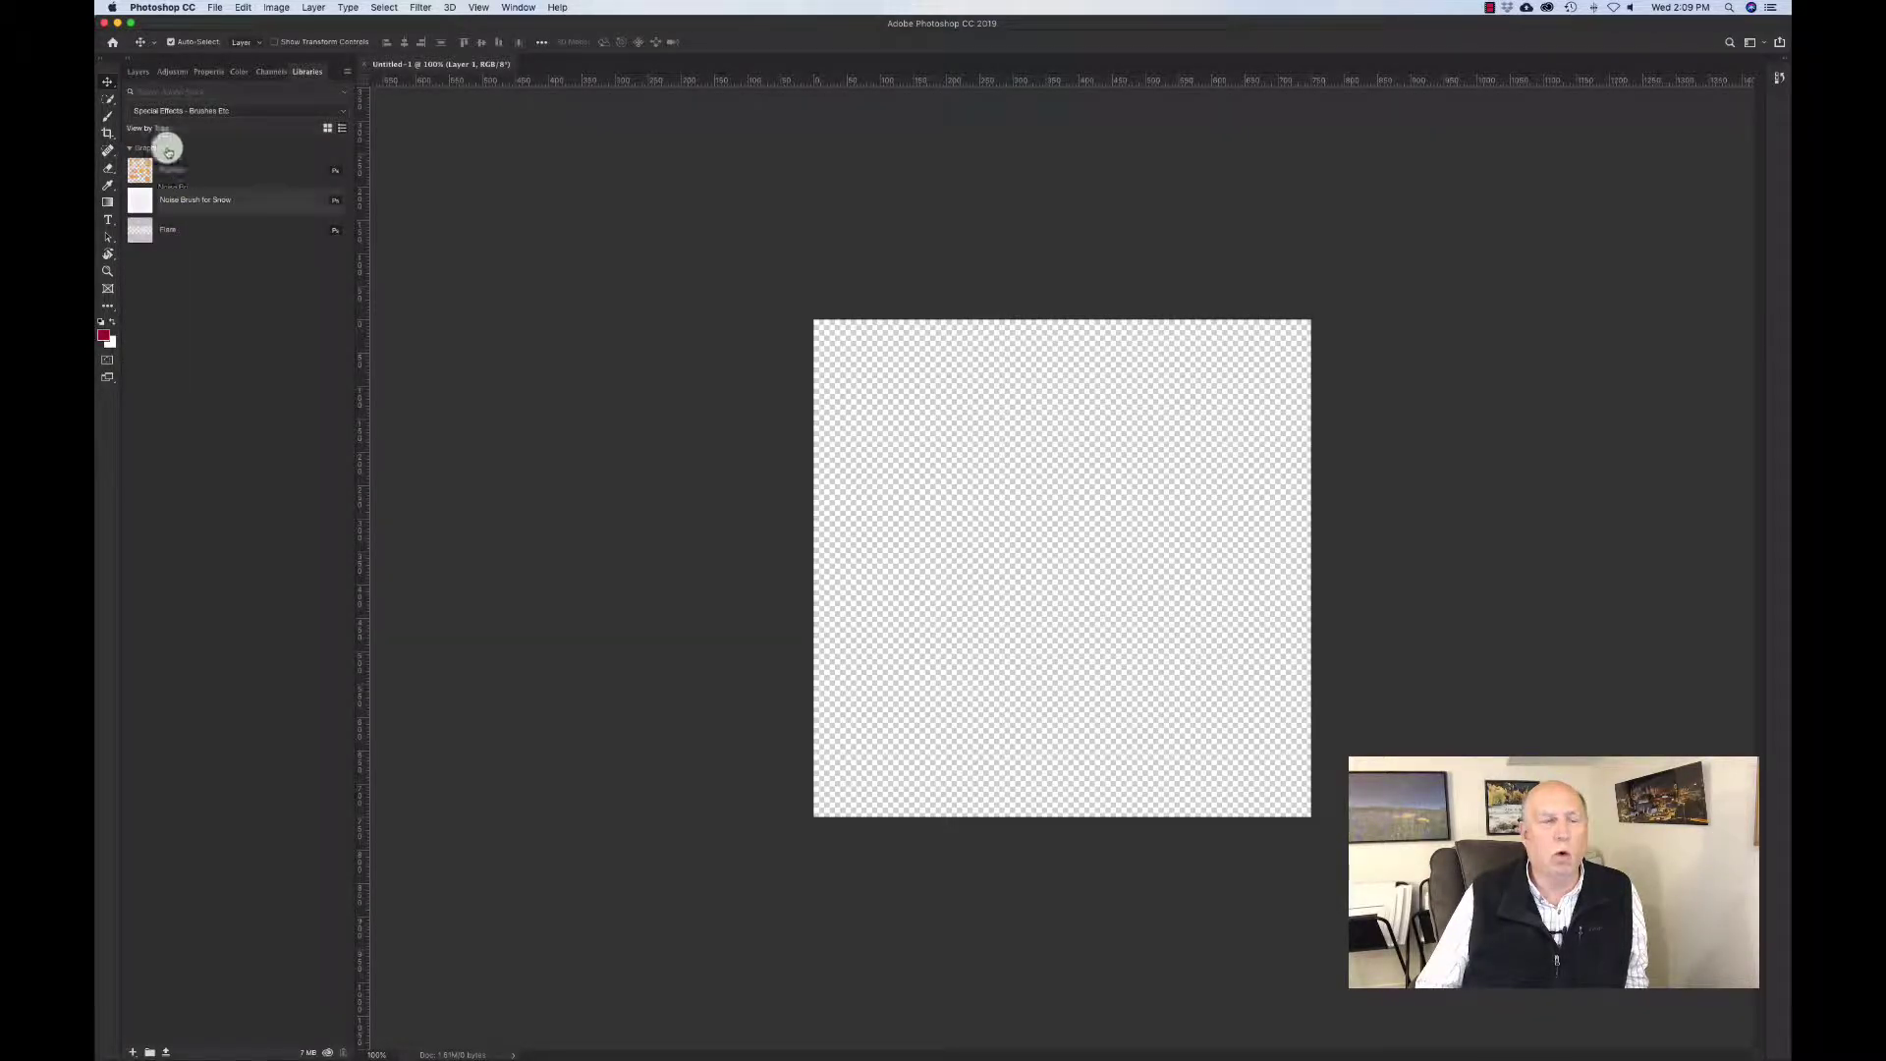
{"action": "left_click", "coordinate": [137, 73]}
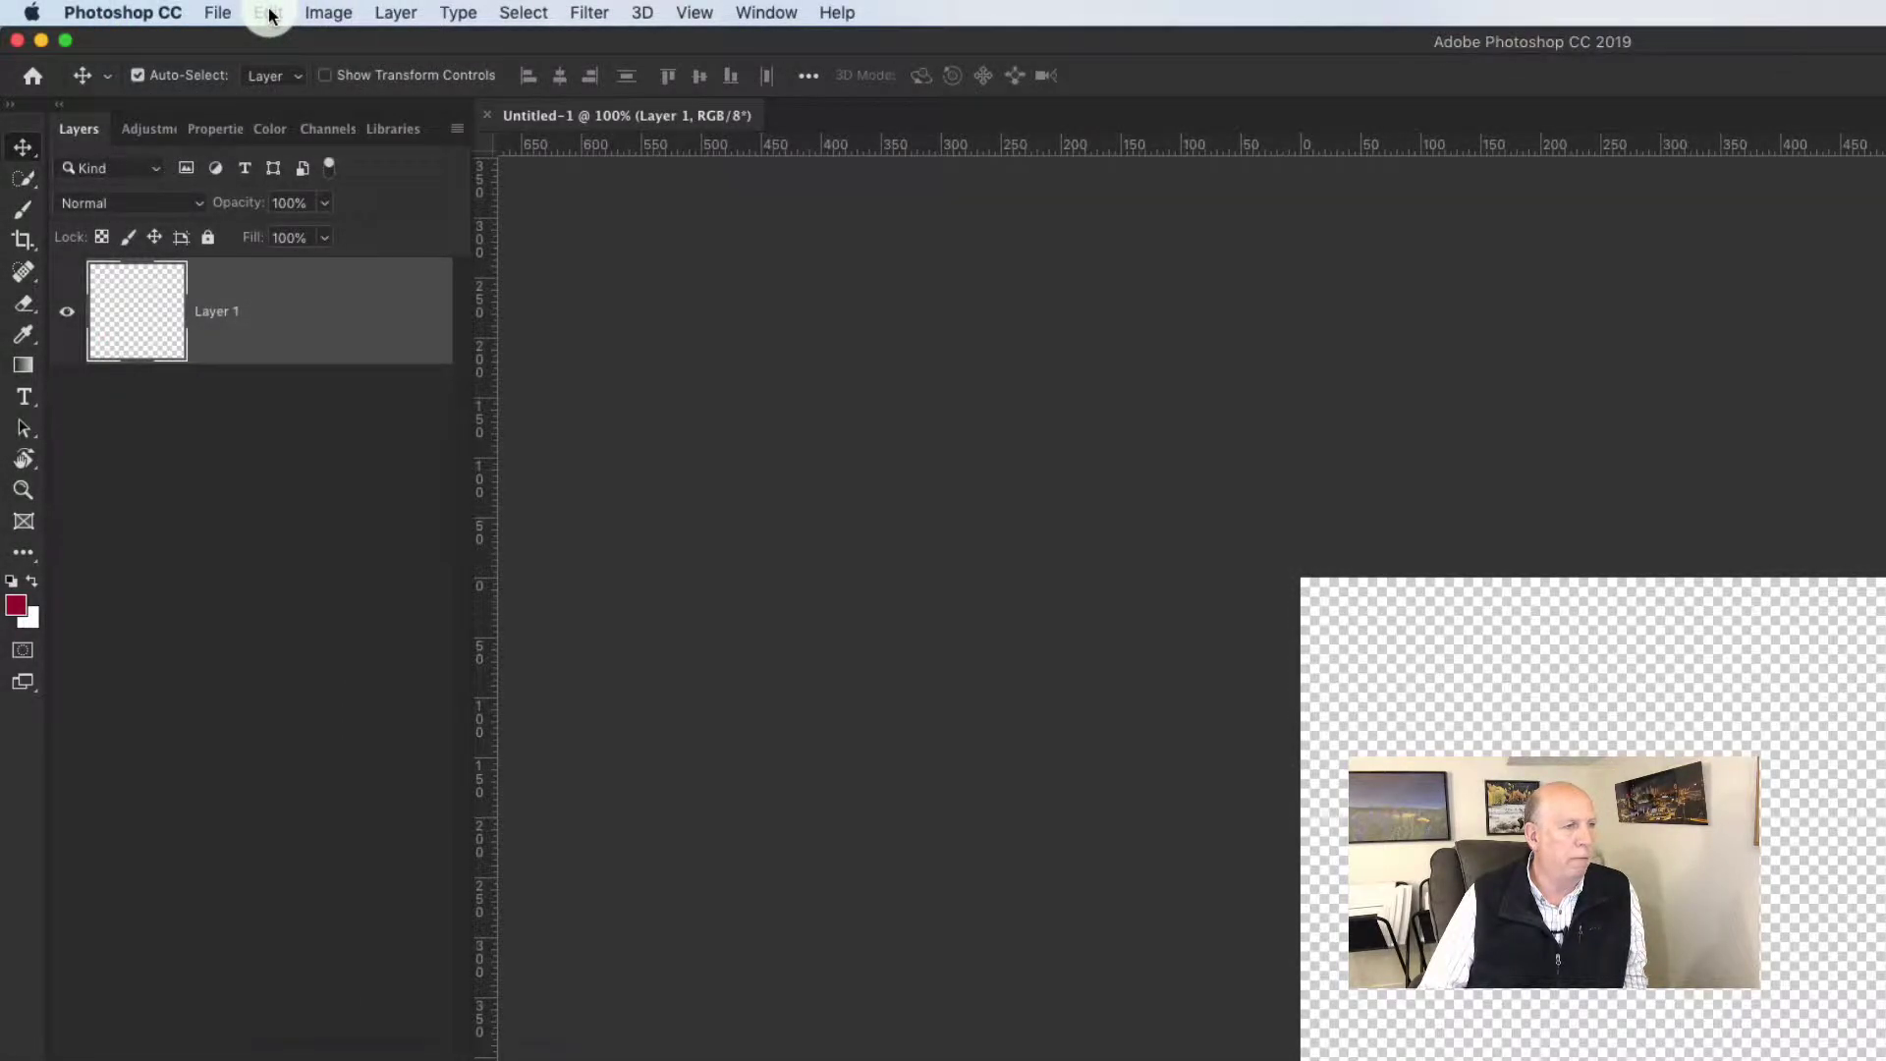
- Customize the toolbar by moving the Lasso Tool into the Quick Selection group, below the Magic Wand Tool
{"action": "left_click", "coordinate": [269, 13]}
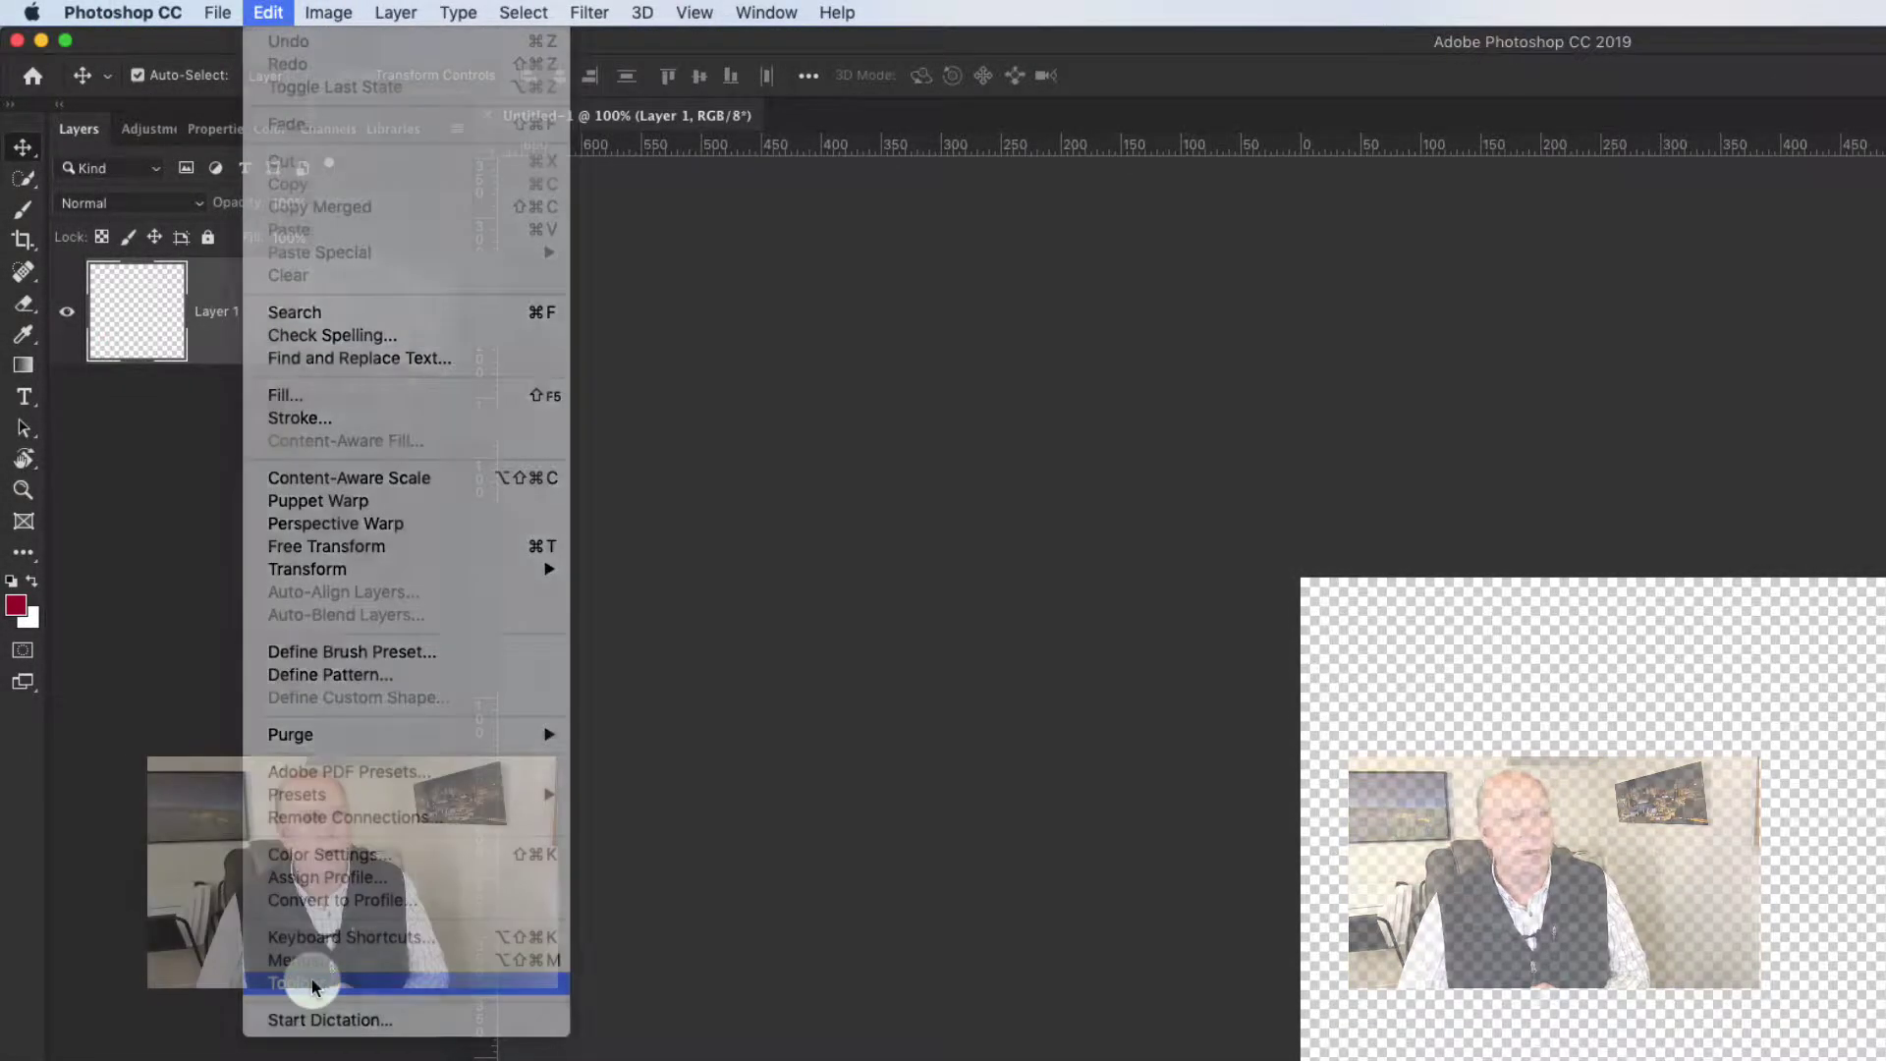
{"action": "left_click", "coordinate": [310, 983]}
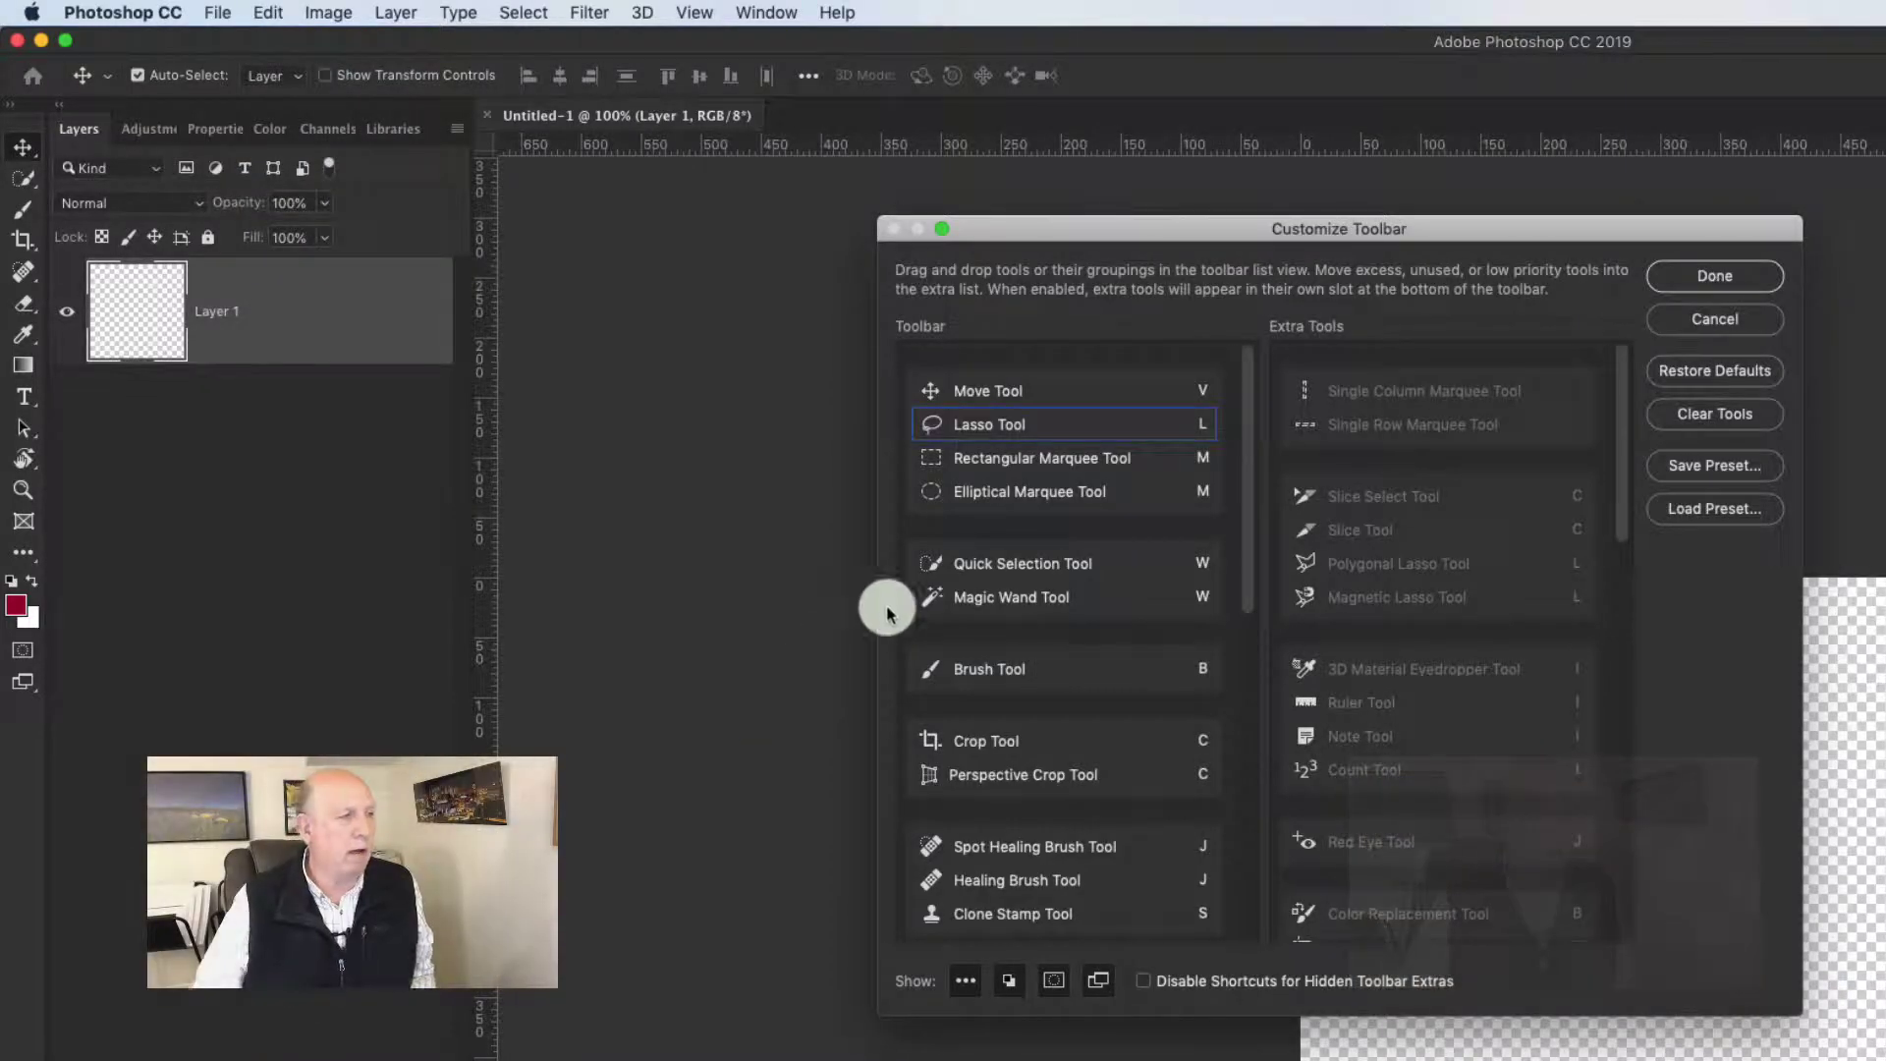
{"action": "left_click_drag", "start_coordinate": [1505, 343], "coordinate": [1510, 352]}
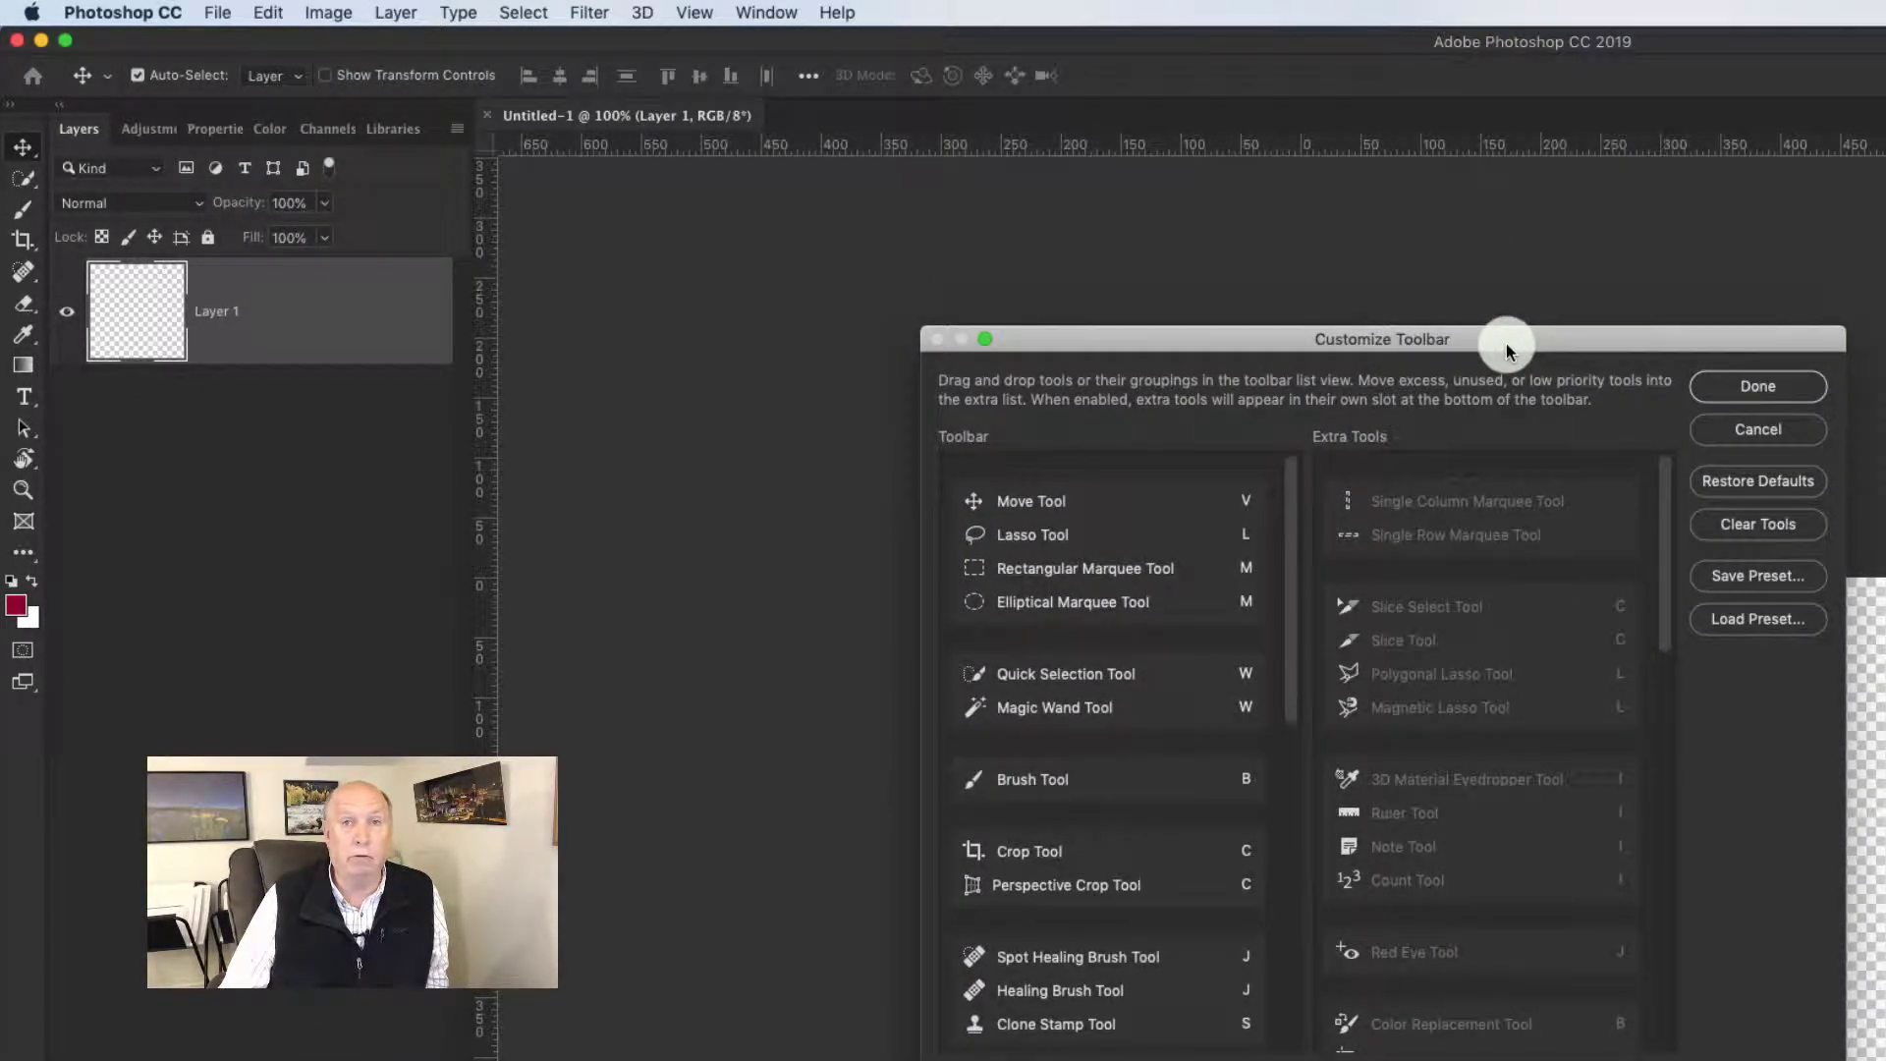
{"action": "left_click_drag", "start_coordinate": [1088, 571], "coordinate": [1096, 580]}
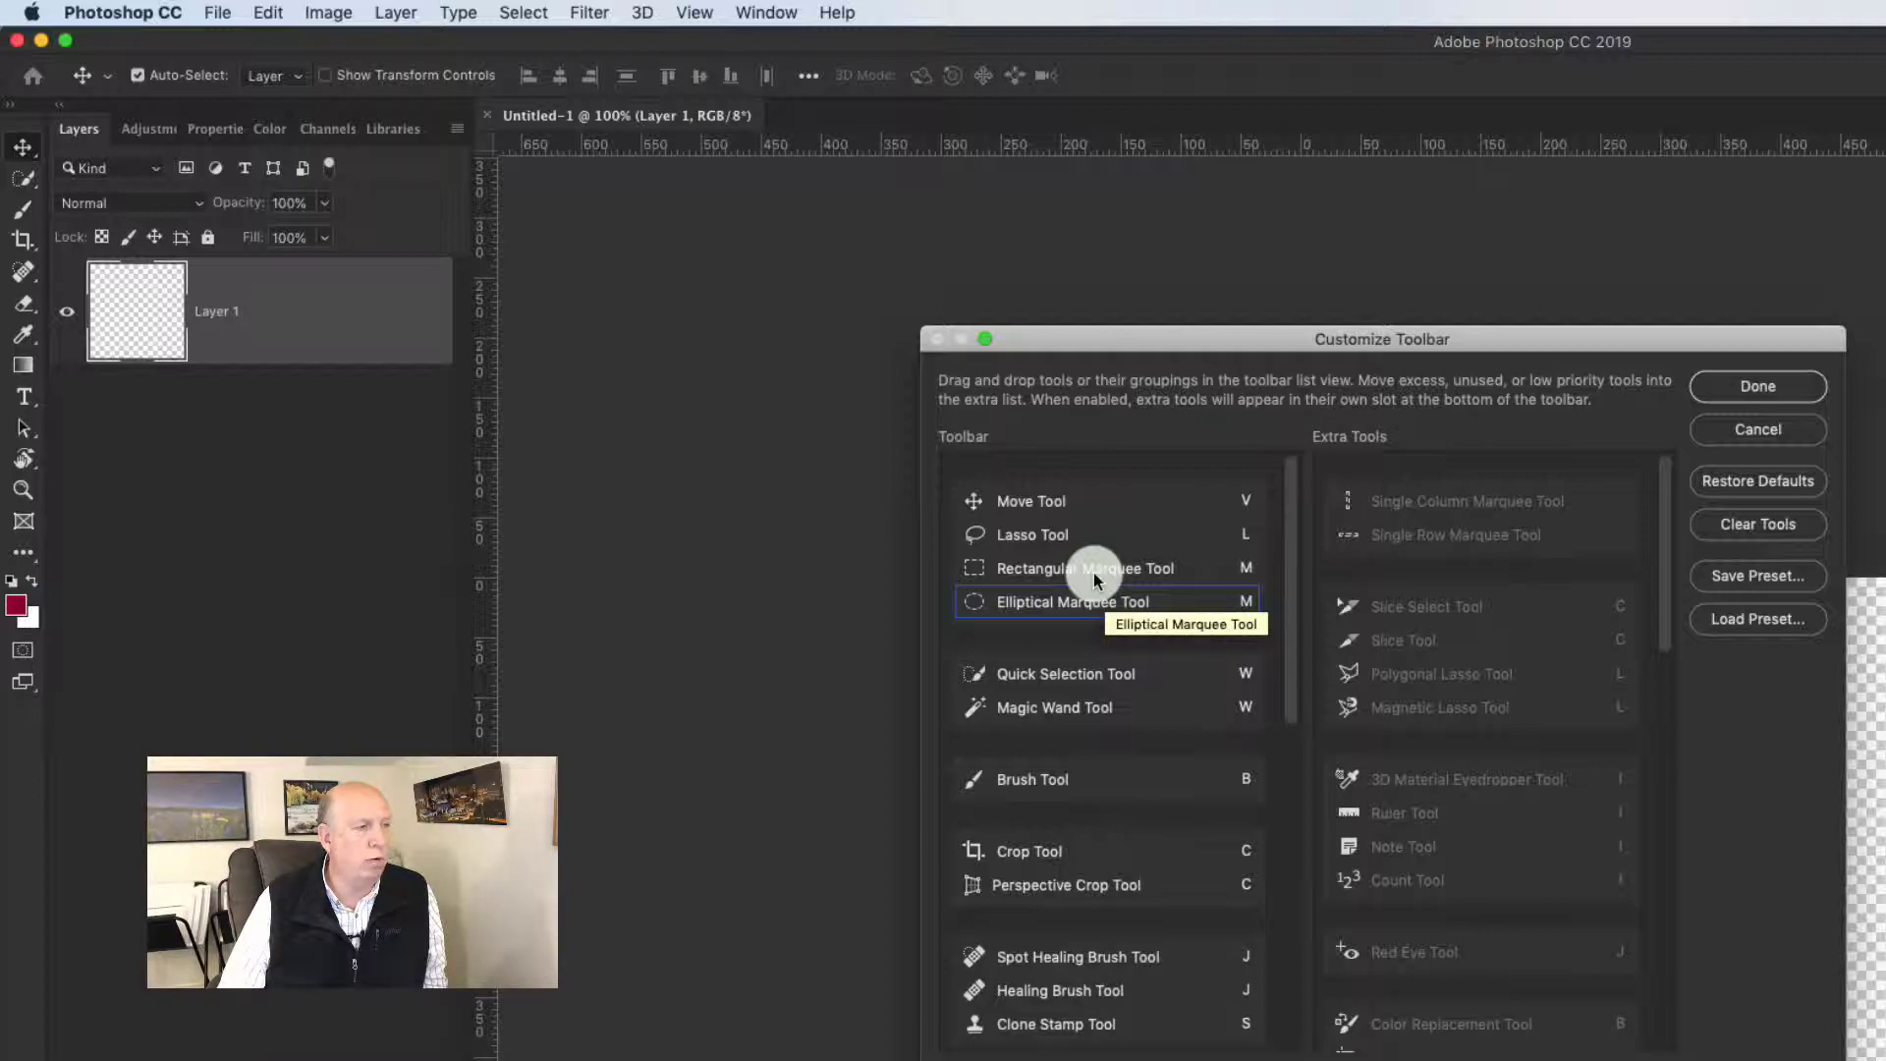
{"action": "left_click_drag", "start_coordinate": [1096, 580], "coordinate": [1095, 579]}
{"action": "left_click_drag", "start_coordinate": [1069, 654], "coordinate": [1069, 656]}
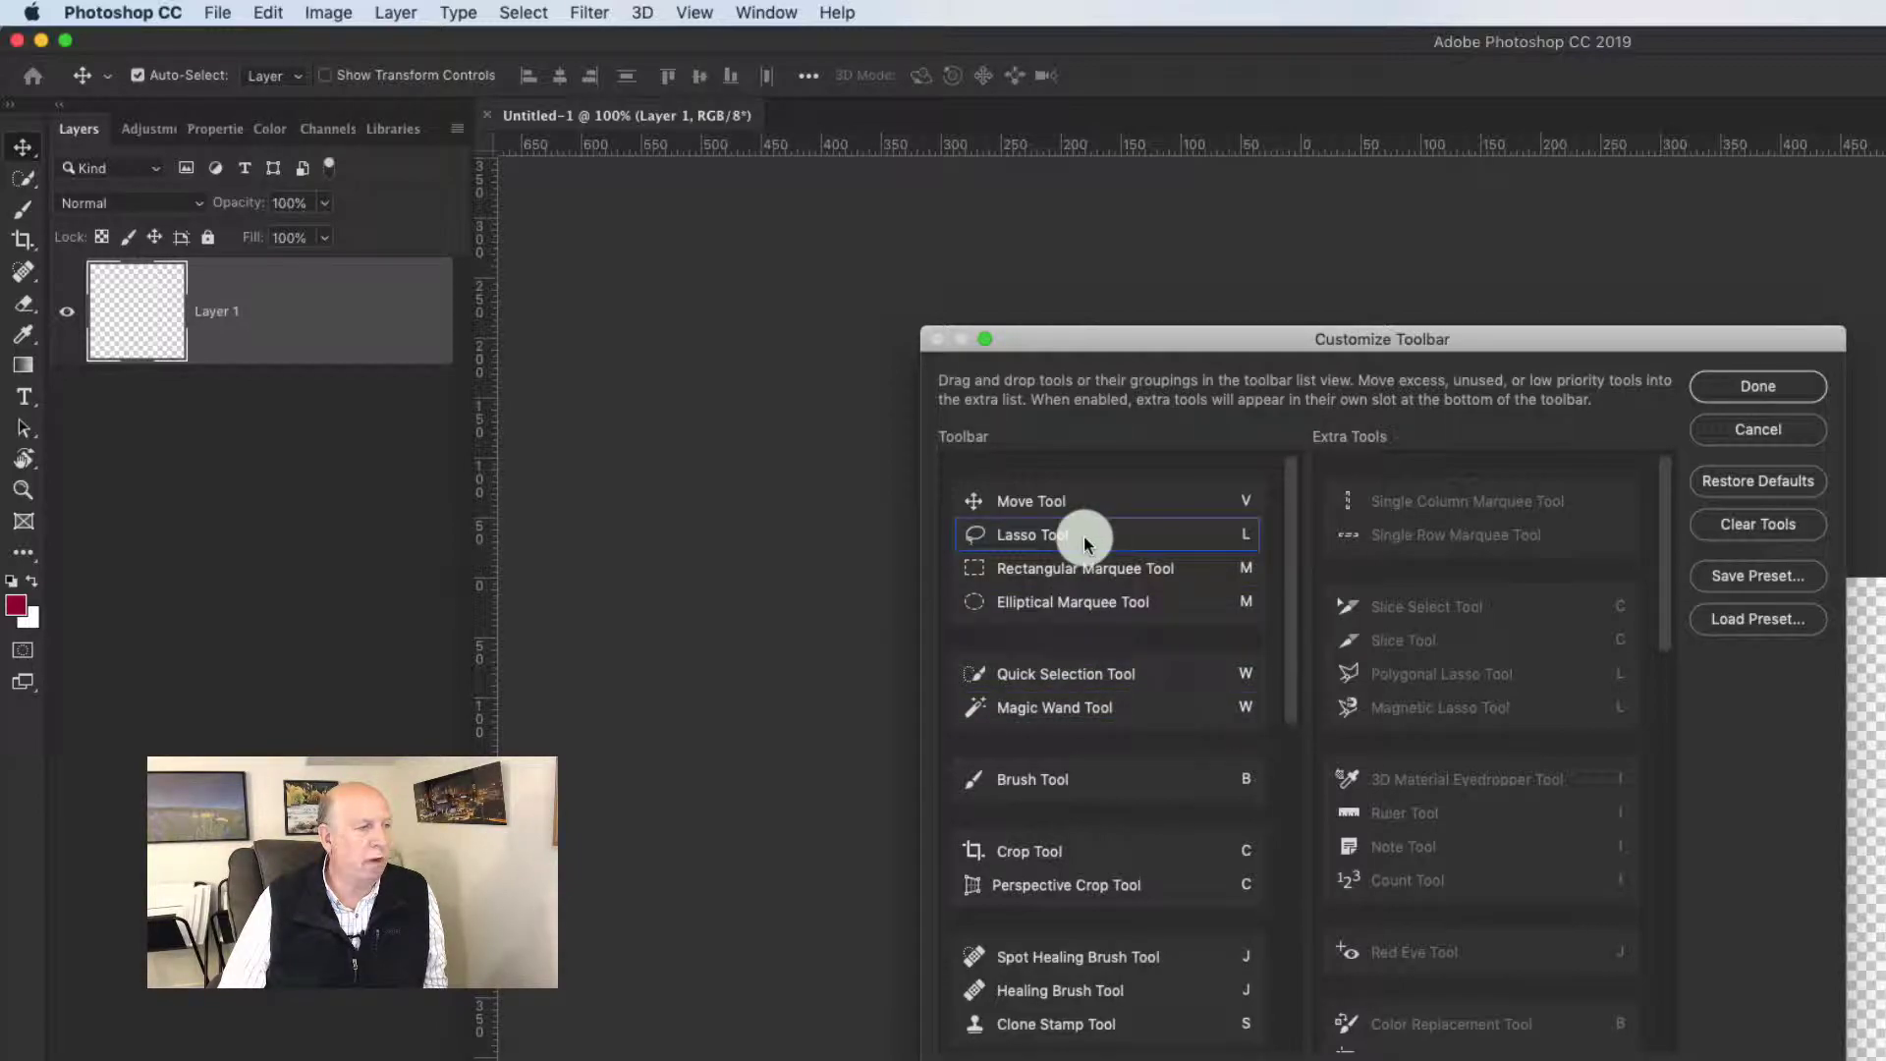
{"action": "left_click_drag", "start_coordinate": [1086, 543], "coordinate": [1084, 700]}
{"action": "left_click_drag", "start_coordinate": [1292, 686], "coordinate": [1289, 340]}
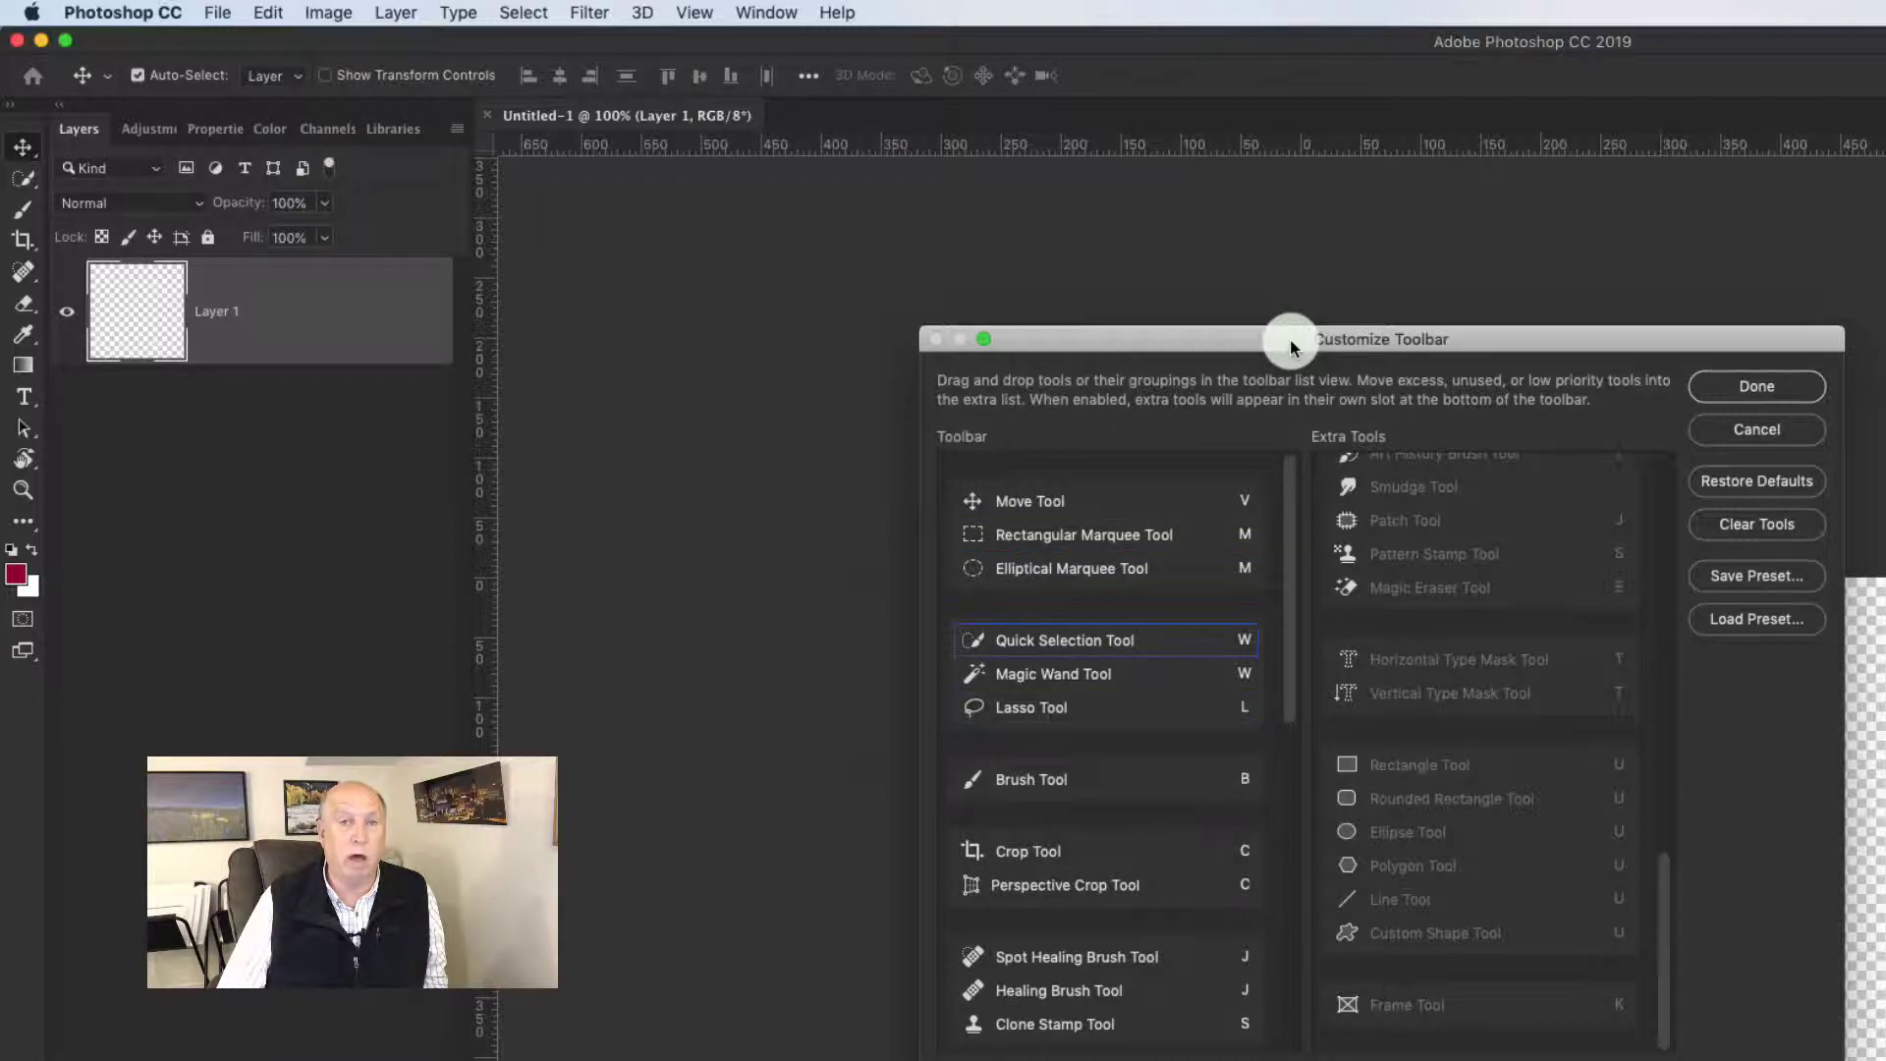
- Move the Perspective Crop Tool out of the toolbar into the extra tools, below the Custom Shape Tool
{"action": "left_click", "coordinate": [1049, 769]}
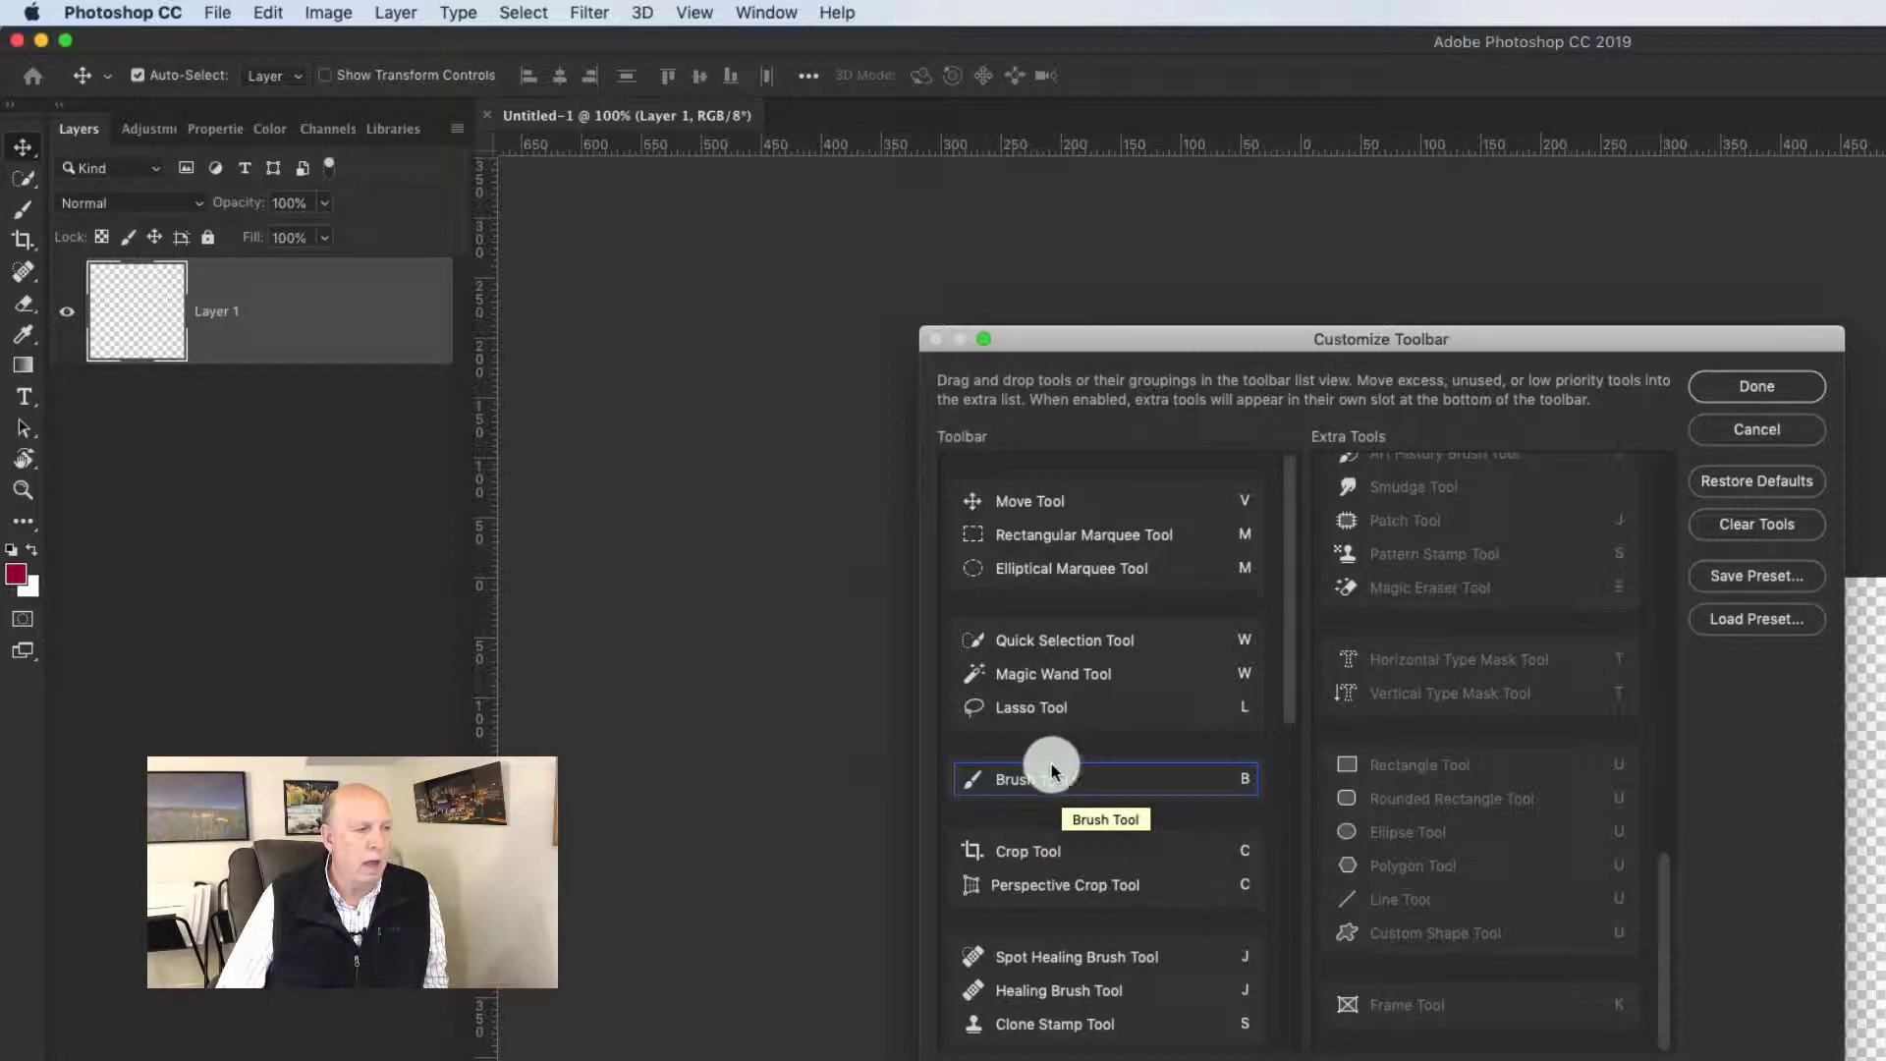
{"action": "left_click", "coordinate": [1090, 842]}
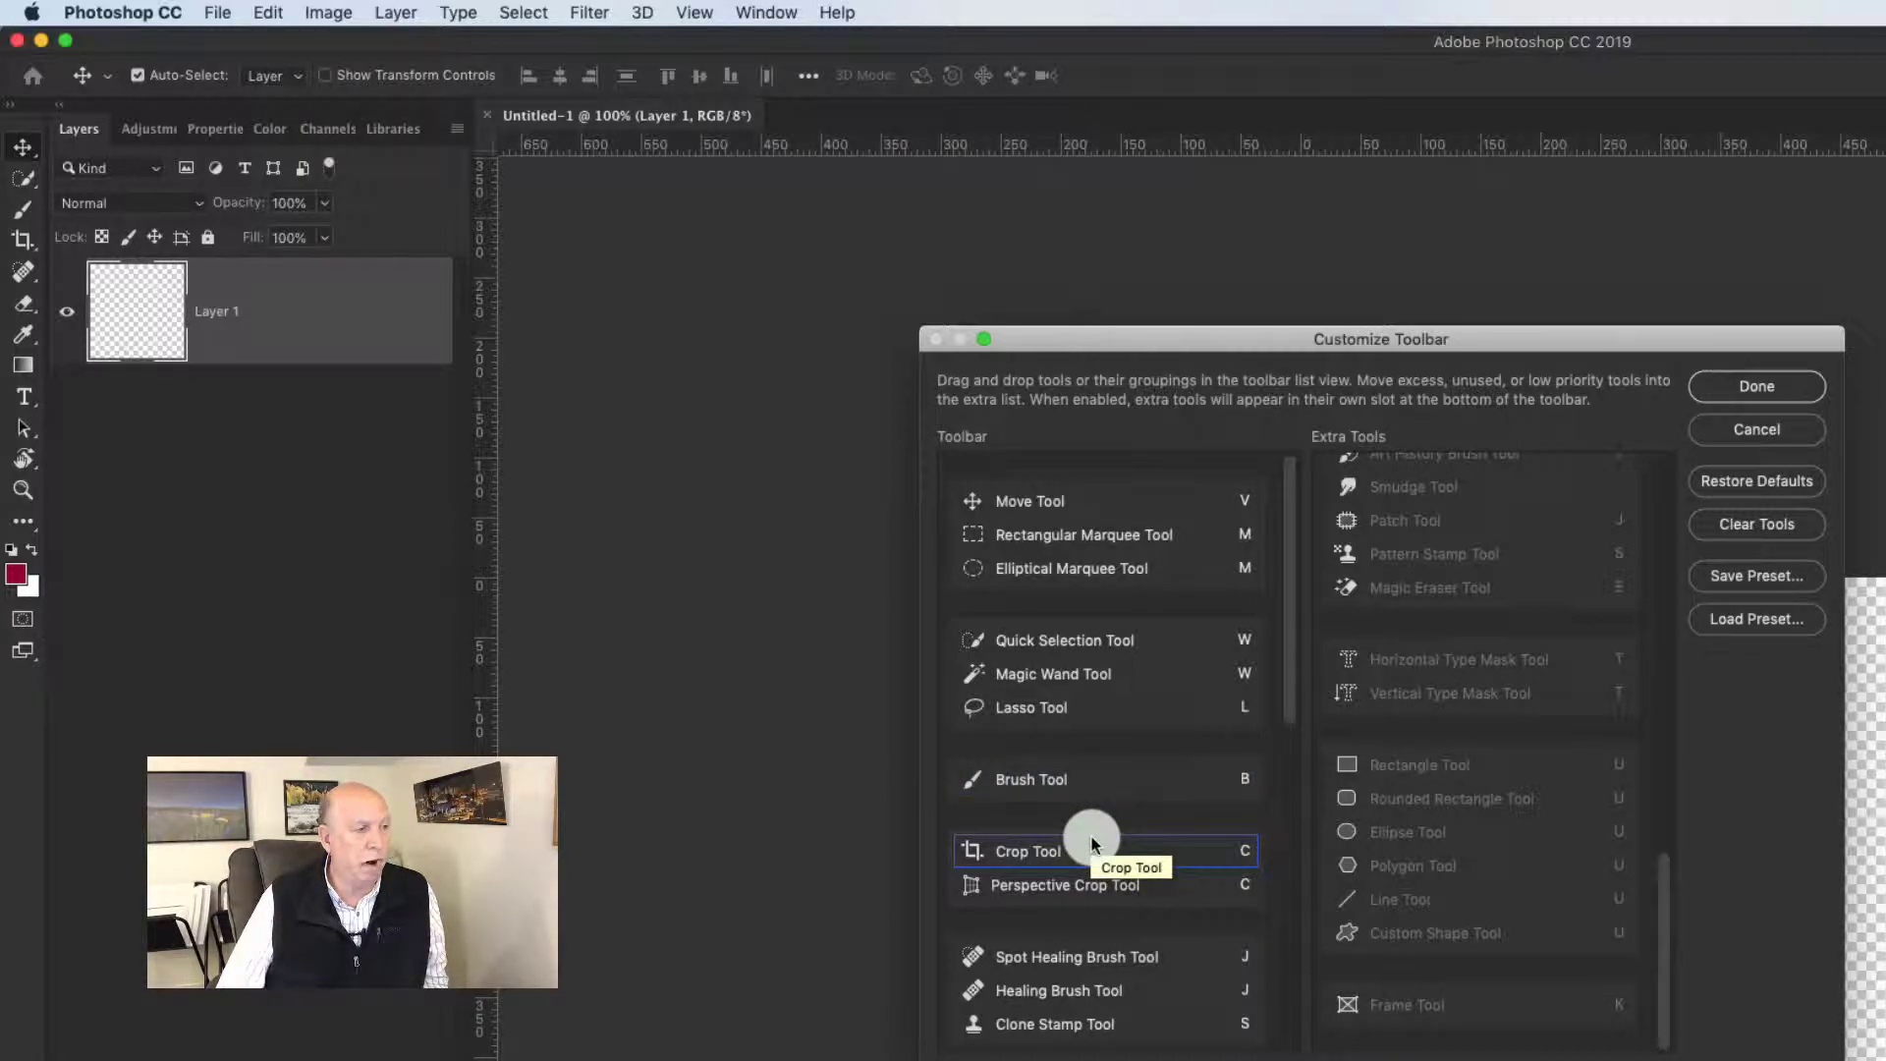
{"action": "key", "text": "Down"}
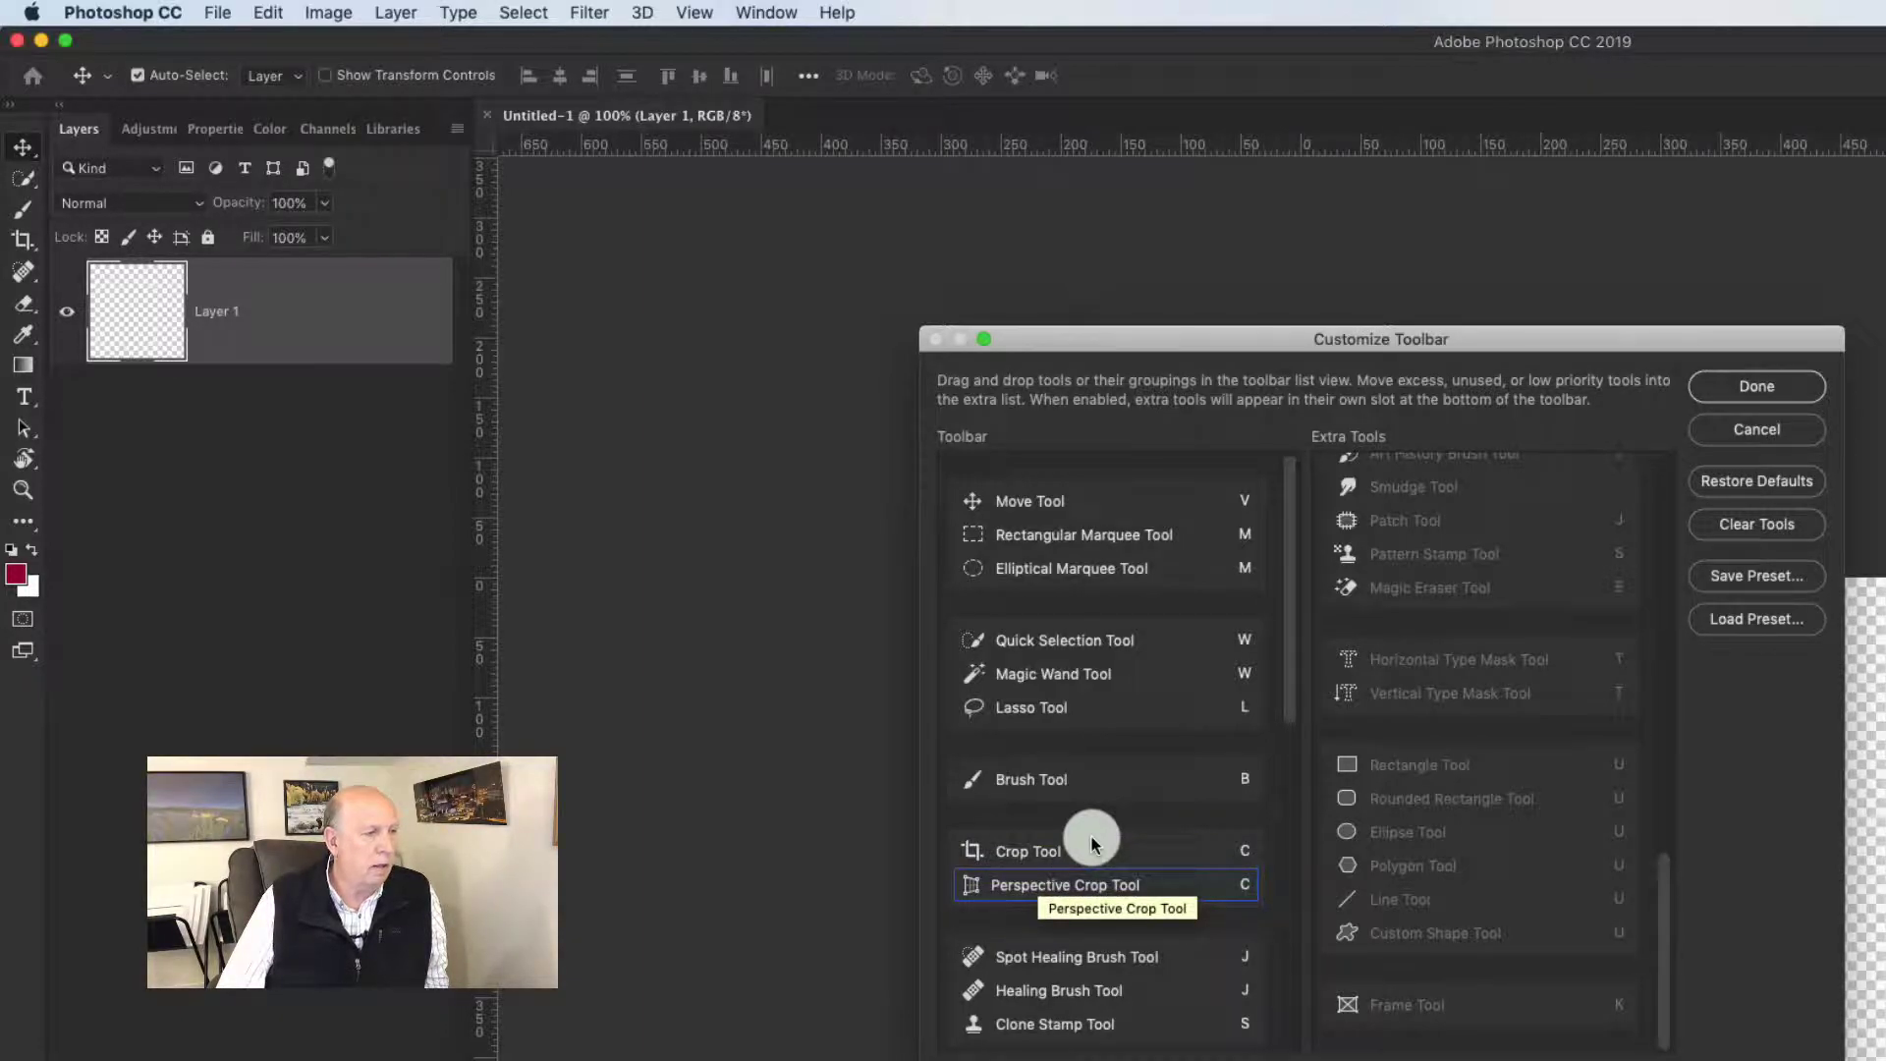
{"action": "left_click_drag", "start_coordinate": [1012, 885], "coordinate": [1437, 952]}
{"action": "left_click", "coordinate": [1123, 861]}
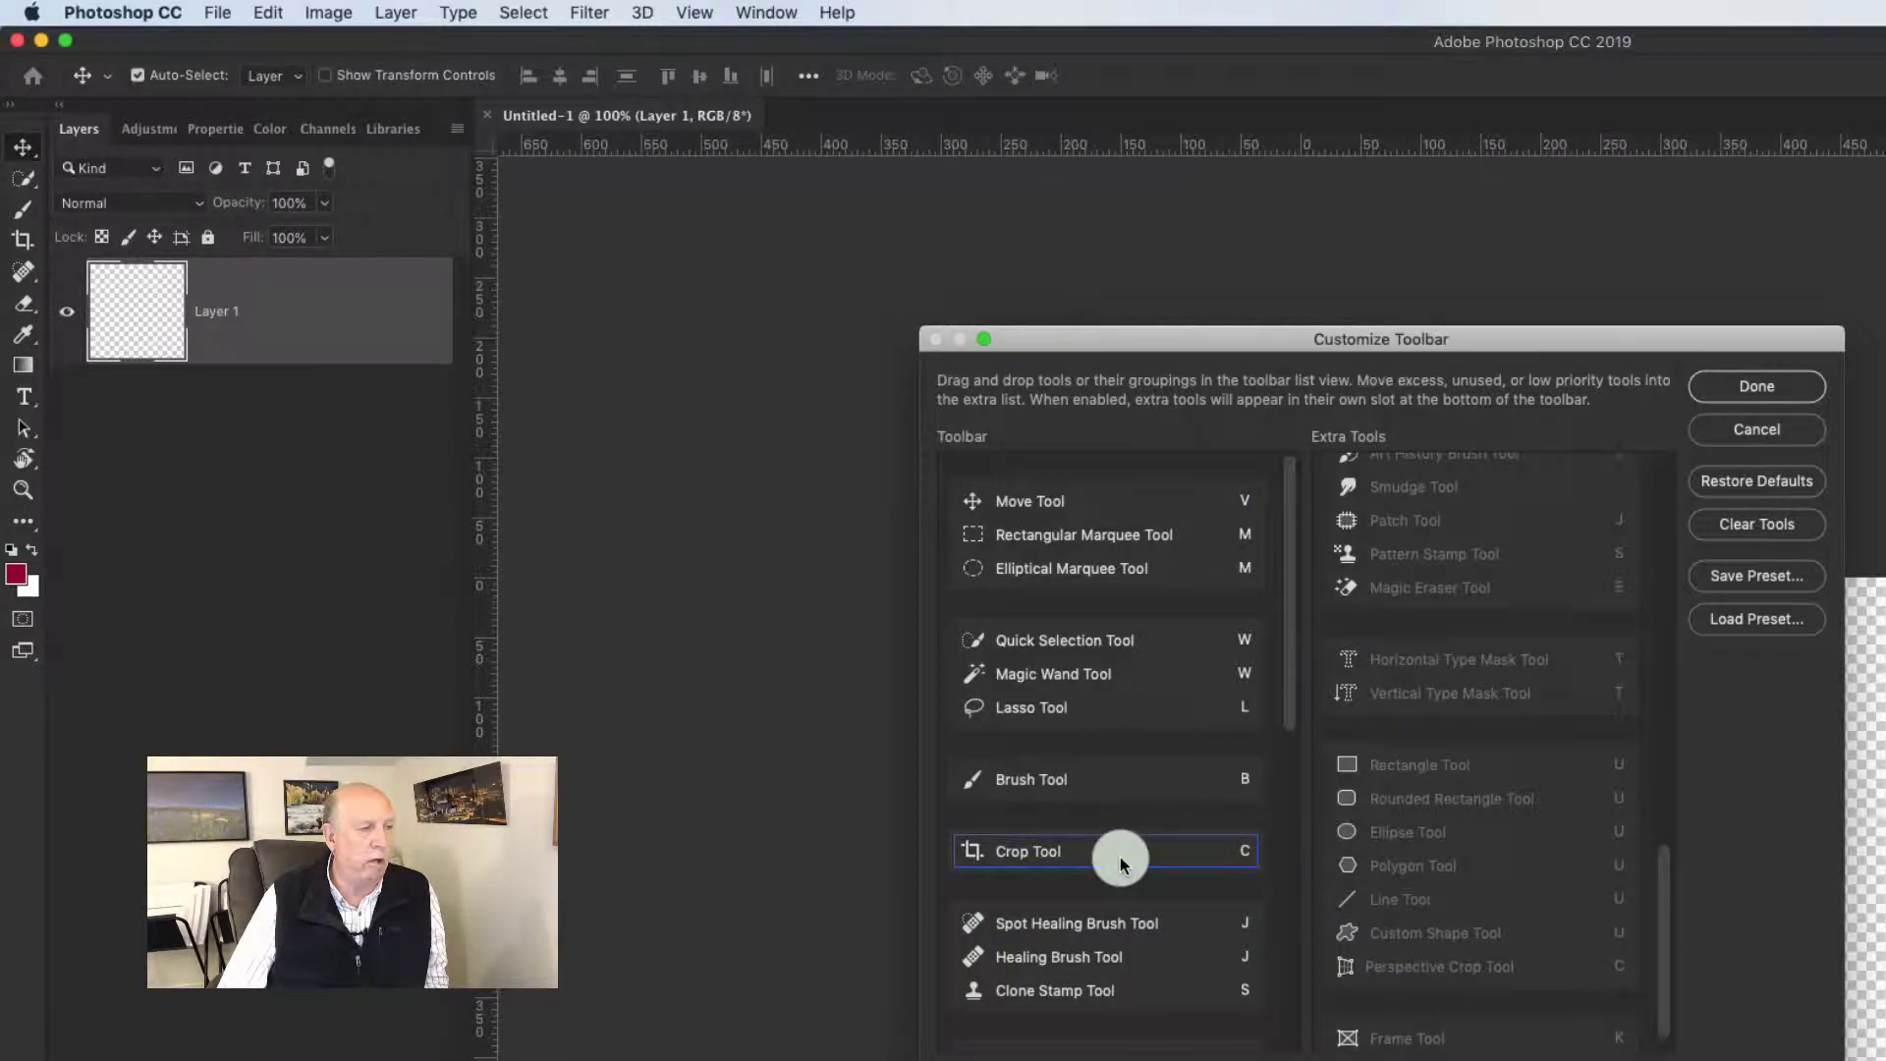
- Move the Gradient Tool into the Crop Tool's group, directly below the Crop Tool
{"action": "left_click", "coordinate": [1126, 945]}
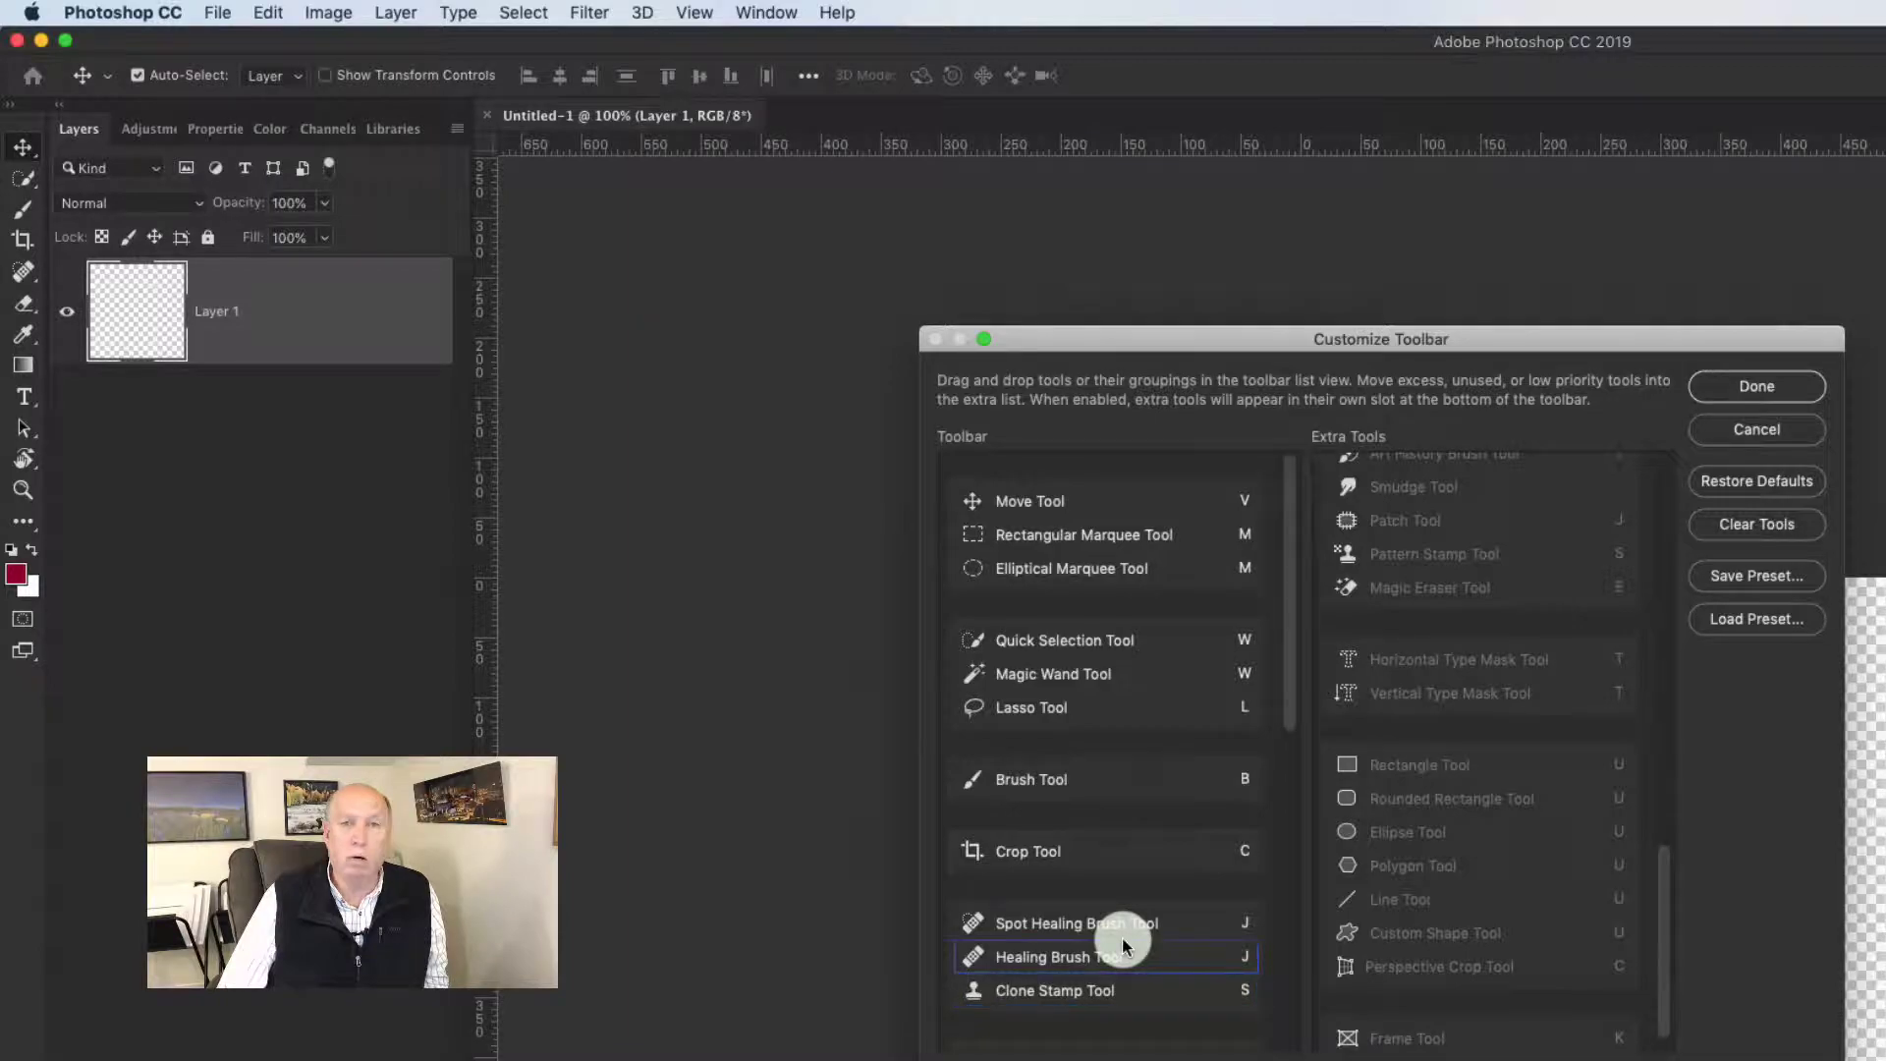
{"action": "scroll", "coordinate": [1123, 945], "scroll_direction": "down", "scroll_amount": 5}
{"action": "scroll", "coordinate": [1123, 945], "scroll_direction": "up", "scroll_amount": 2}
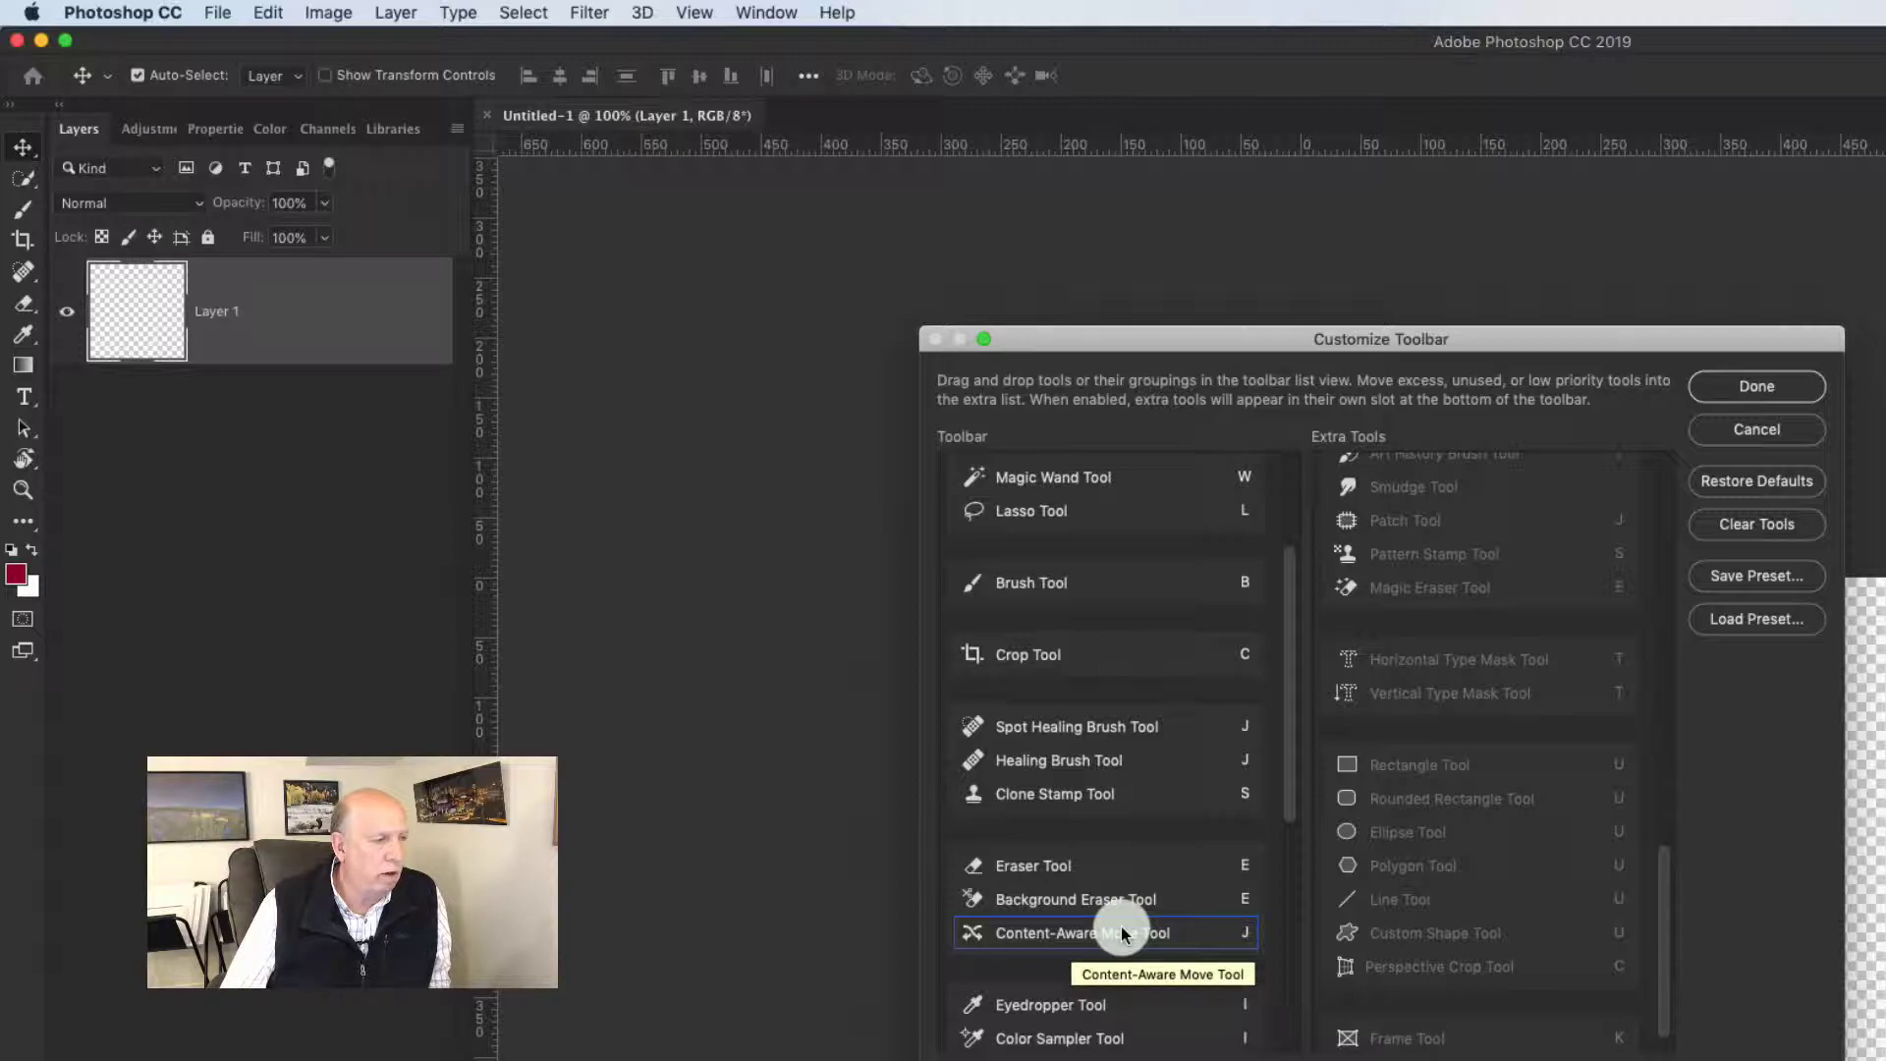
{"action": "scroll", "coordinate": [1125, 933], "scroll_direction": "down", "scroll_amount": 1}
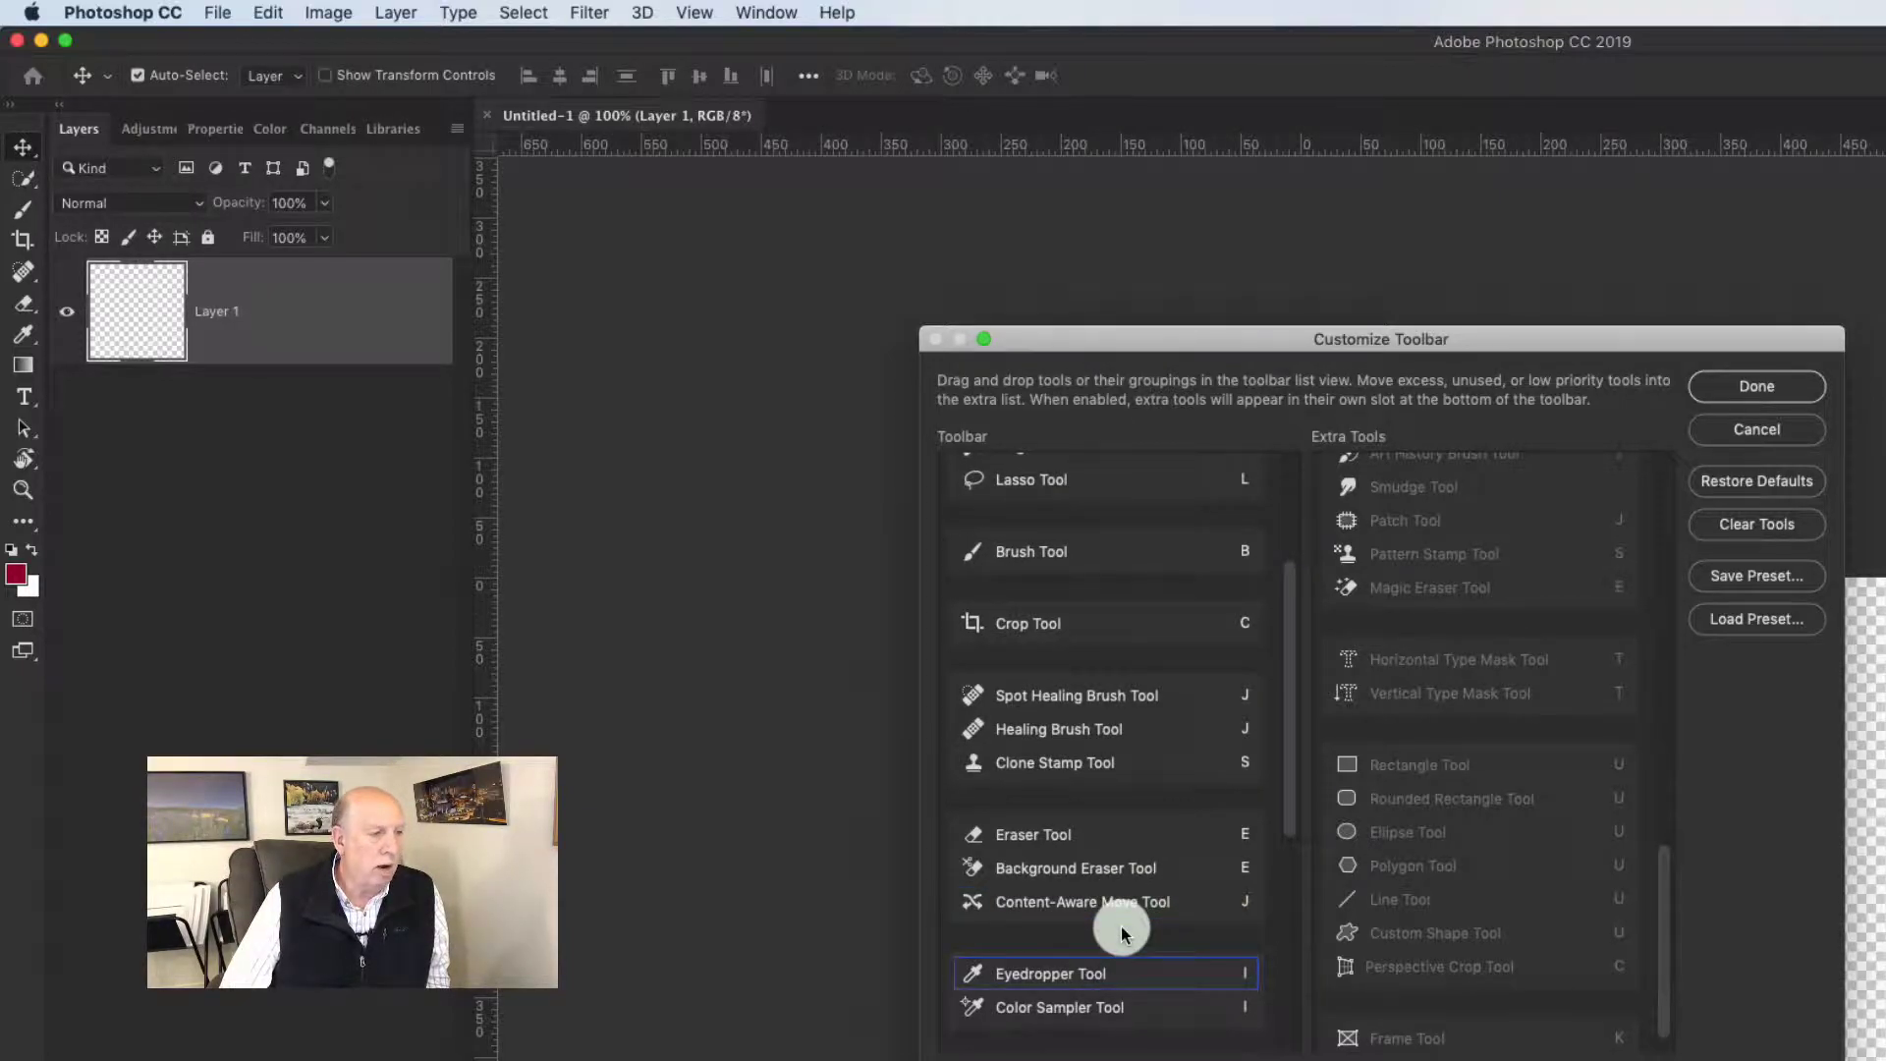
{"action": "scroll", "coordinate": [1120, 928], "scroll_direction": "down", "scroll_amount": 1}
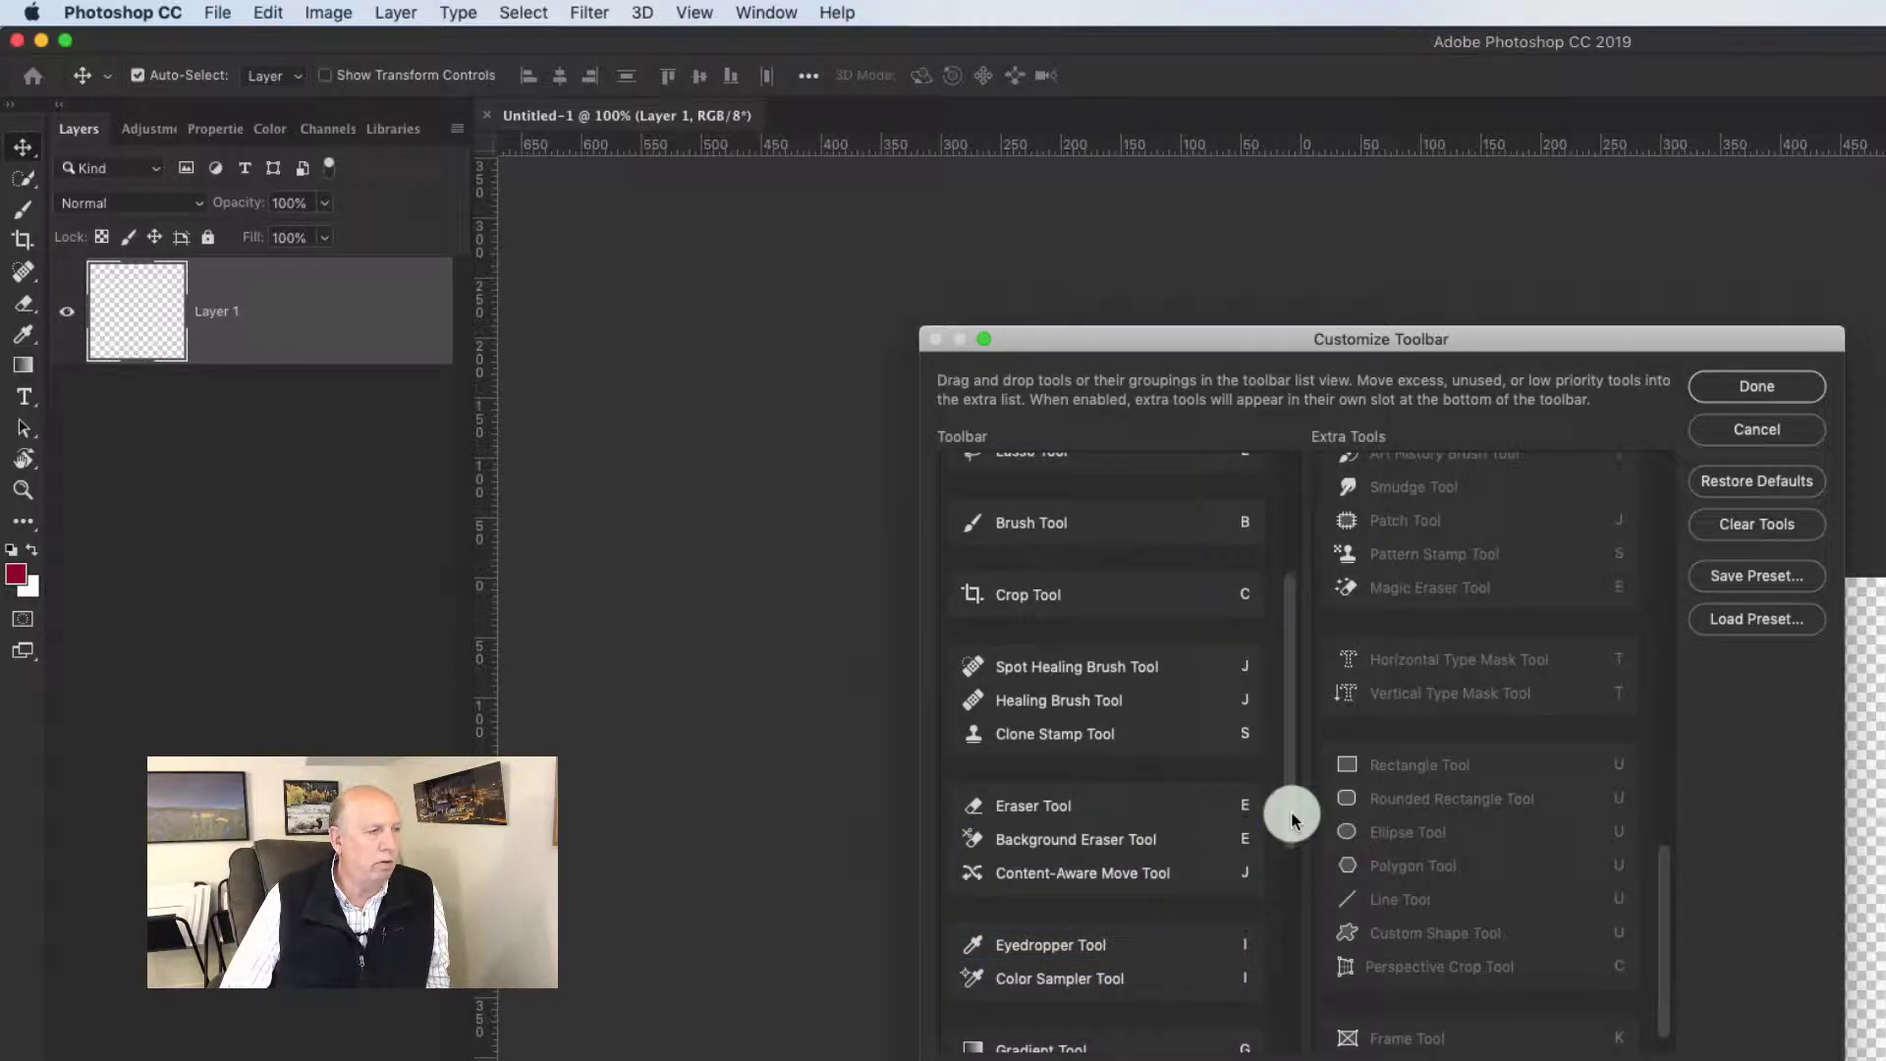
{"action": "mouse_move", "coordinate": [1292, 819]}
{"action": "left_mouse_down"}
{"action": "mouse_move", "coordinate": [1292, 929]}
{"action": "mouse_move", "coordinate": [1274, 858]}
{"action": "left_mouse_up"}
{"action": "left_click_drag", "start_coordinate": [1124, 965], "coordinate": [1096, 536]}
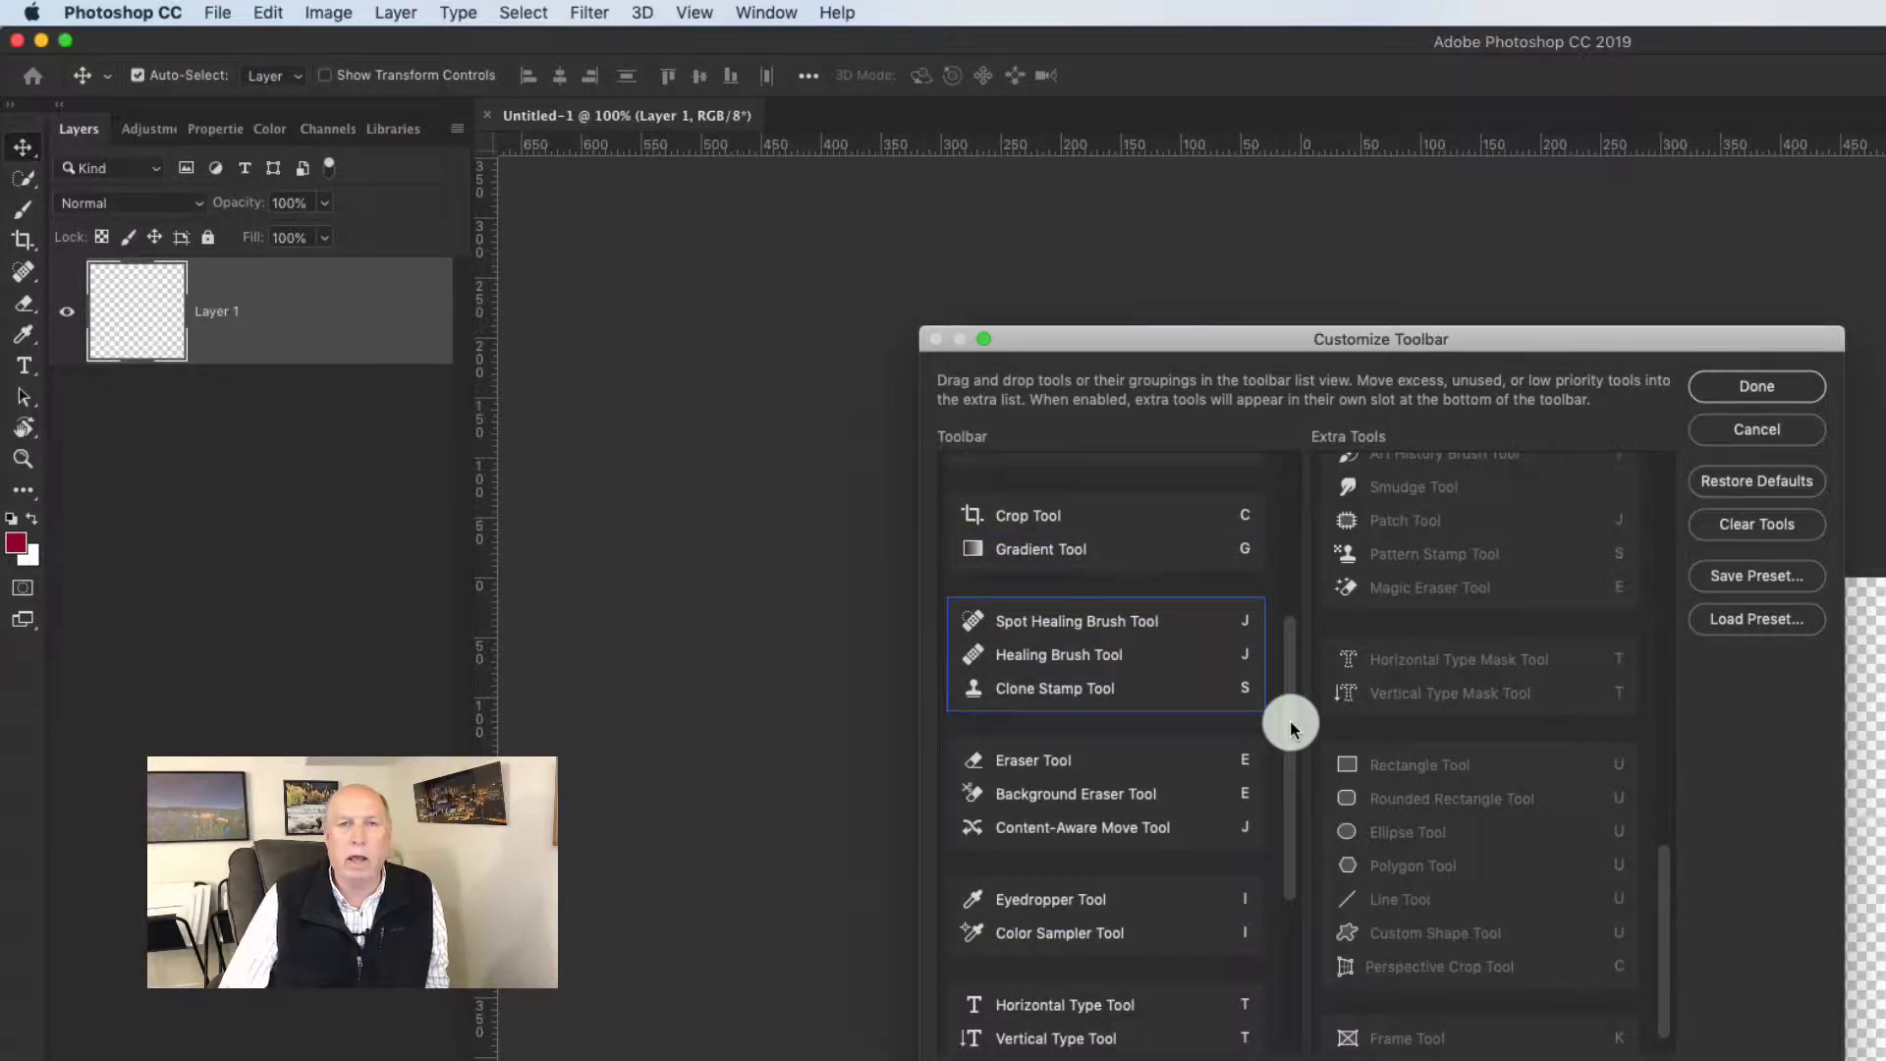
- Move the Vertical Type Tool into the extra tools, below the Polygon Tool, and apply the toolbar customization
{"action": "left_click_drag", "start_coordinate": [1289, 721], "coordinate": [1308, 842]}
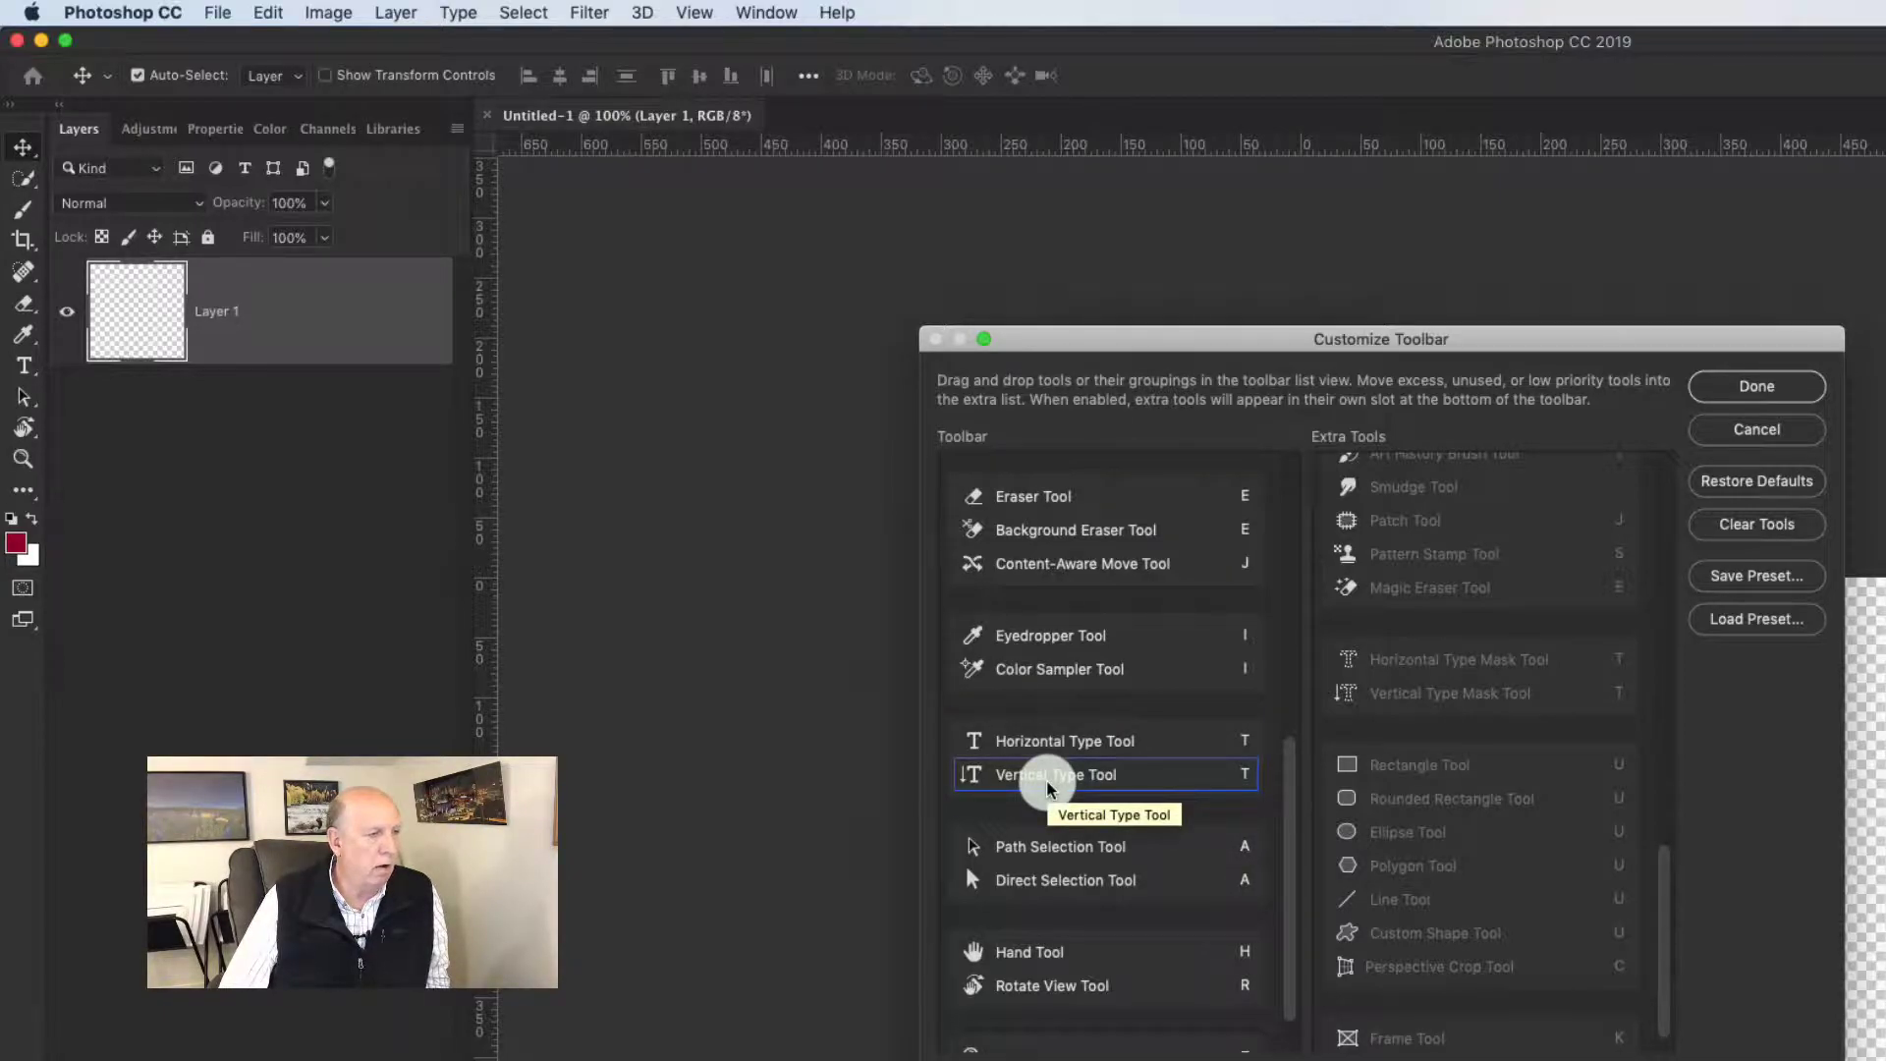
{"action": "left_click_drag", "start_coordinate": [1047, 783], "coordinate": [1415, 865]}
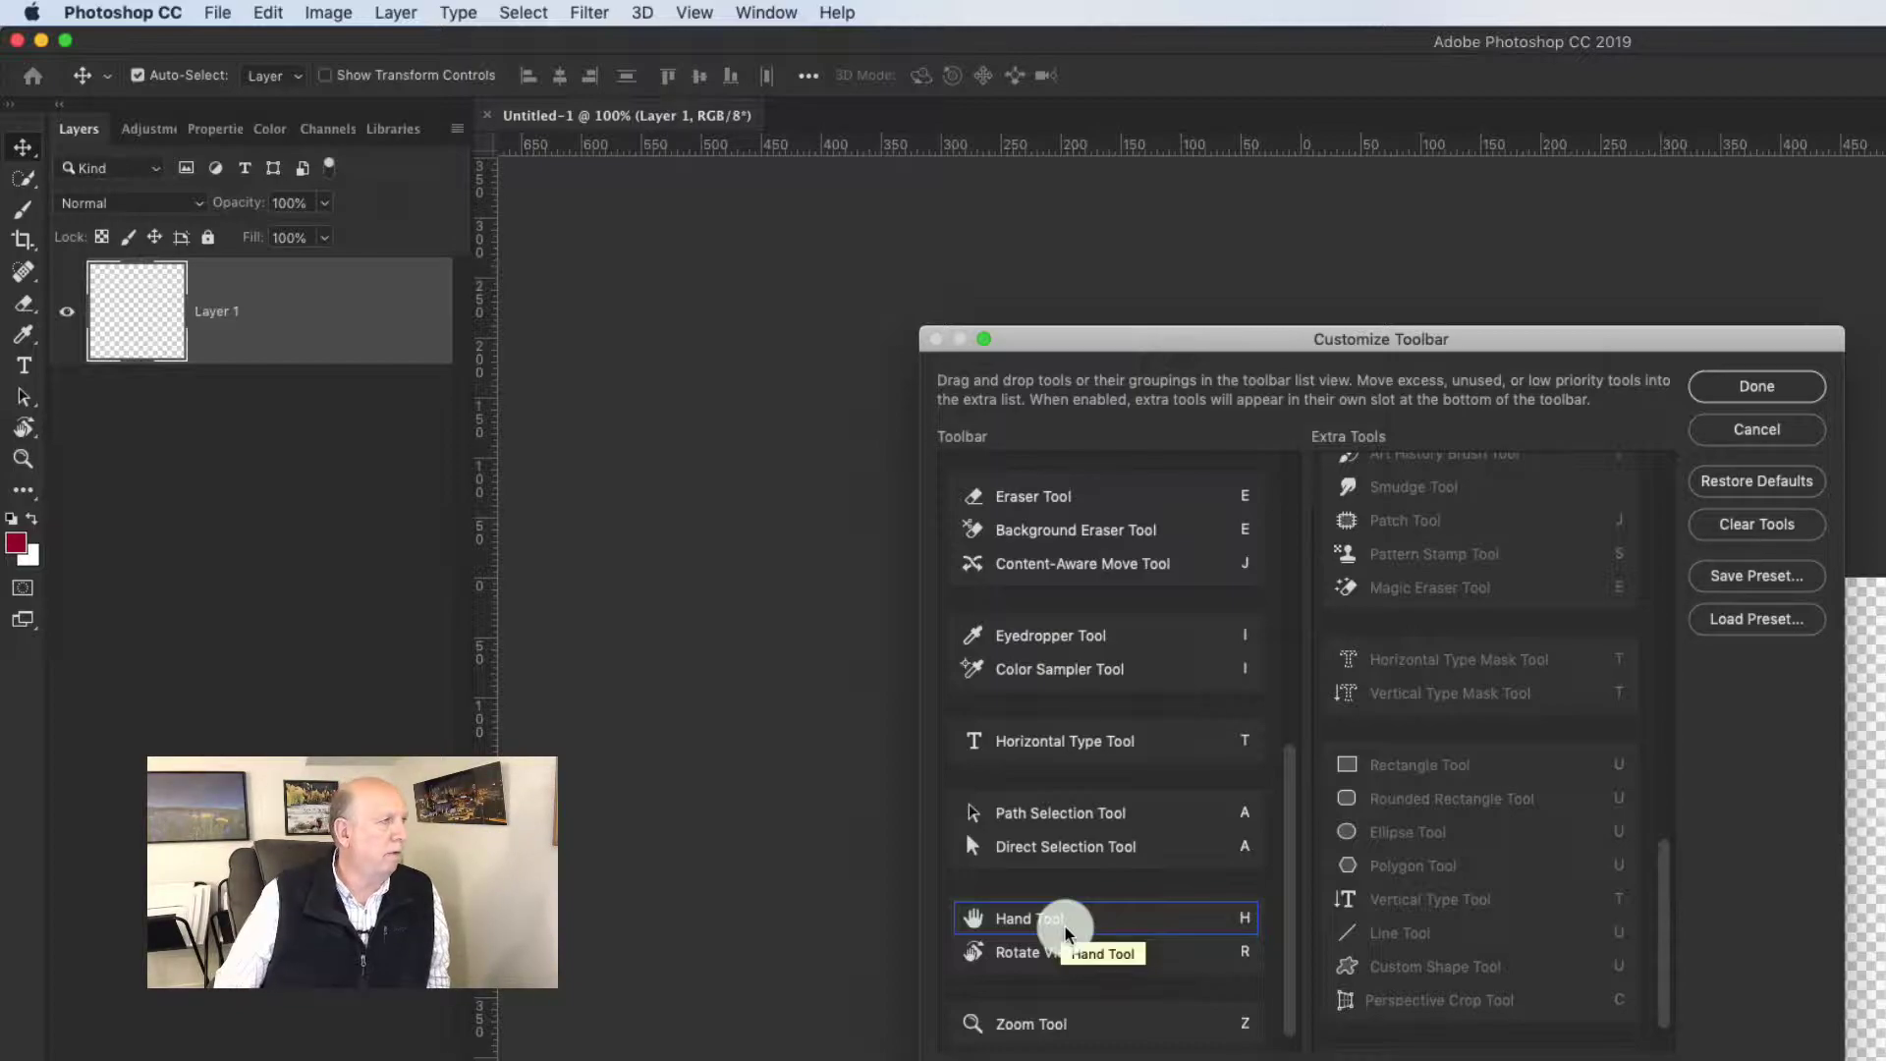
{"action": "left_click", "coordinate": [1758, 387]}
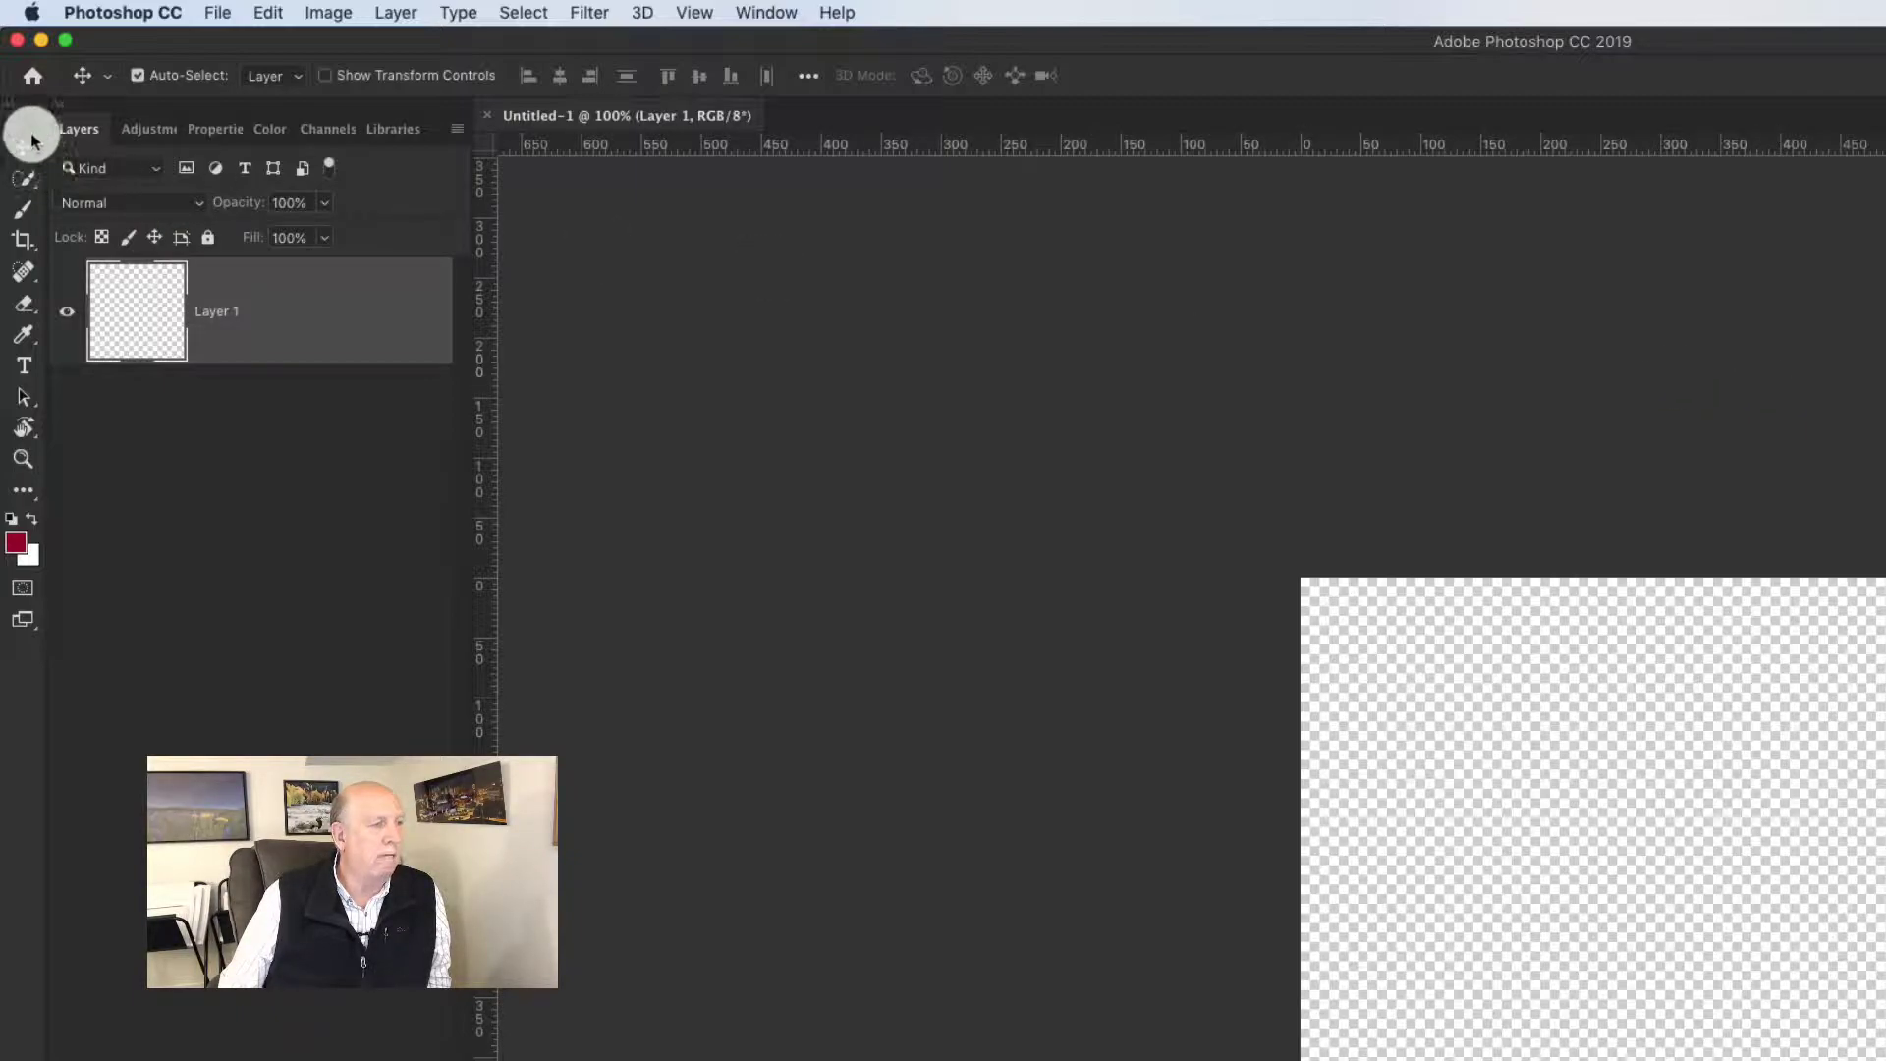
- Undock the toolbar with its panels so they float over the workspace, and view the tools grouped under Quick Selection and Move
{"action": "left_click_drag", "start_coordinate": [33, 107], "coordinate": [896, 201]}
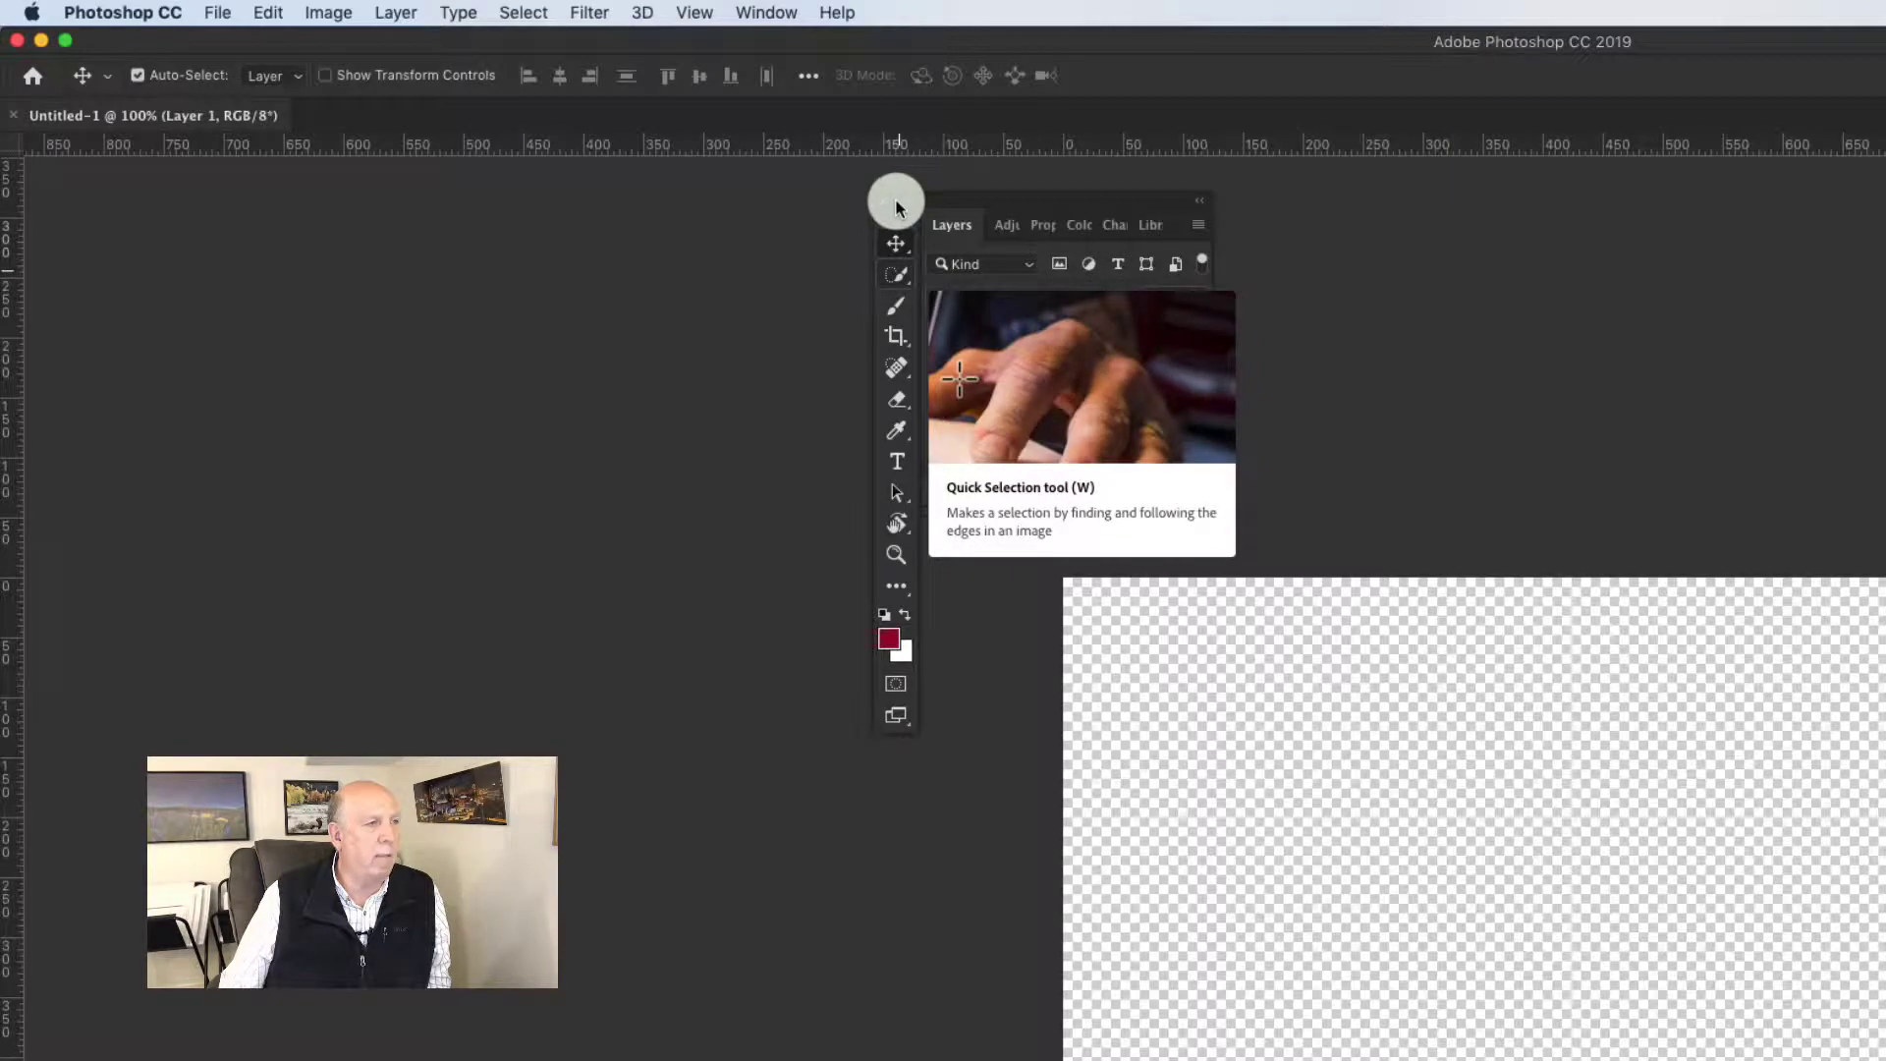
{"action": "left_click", "coordinate": [900, 275]}
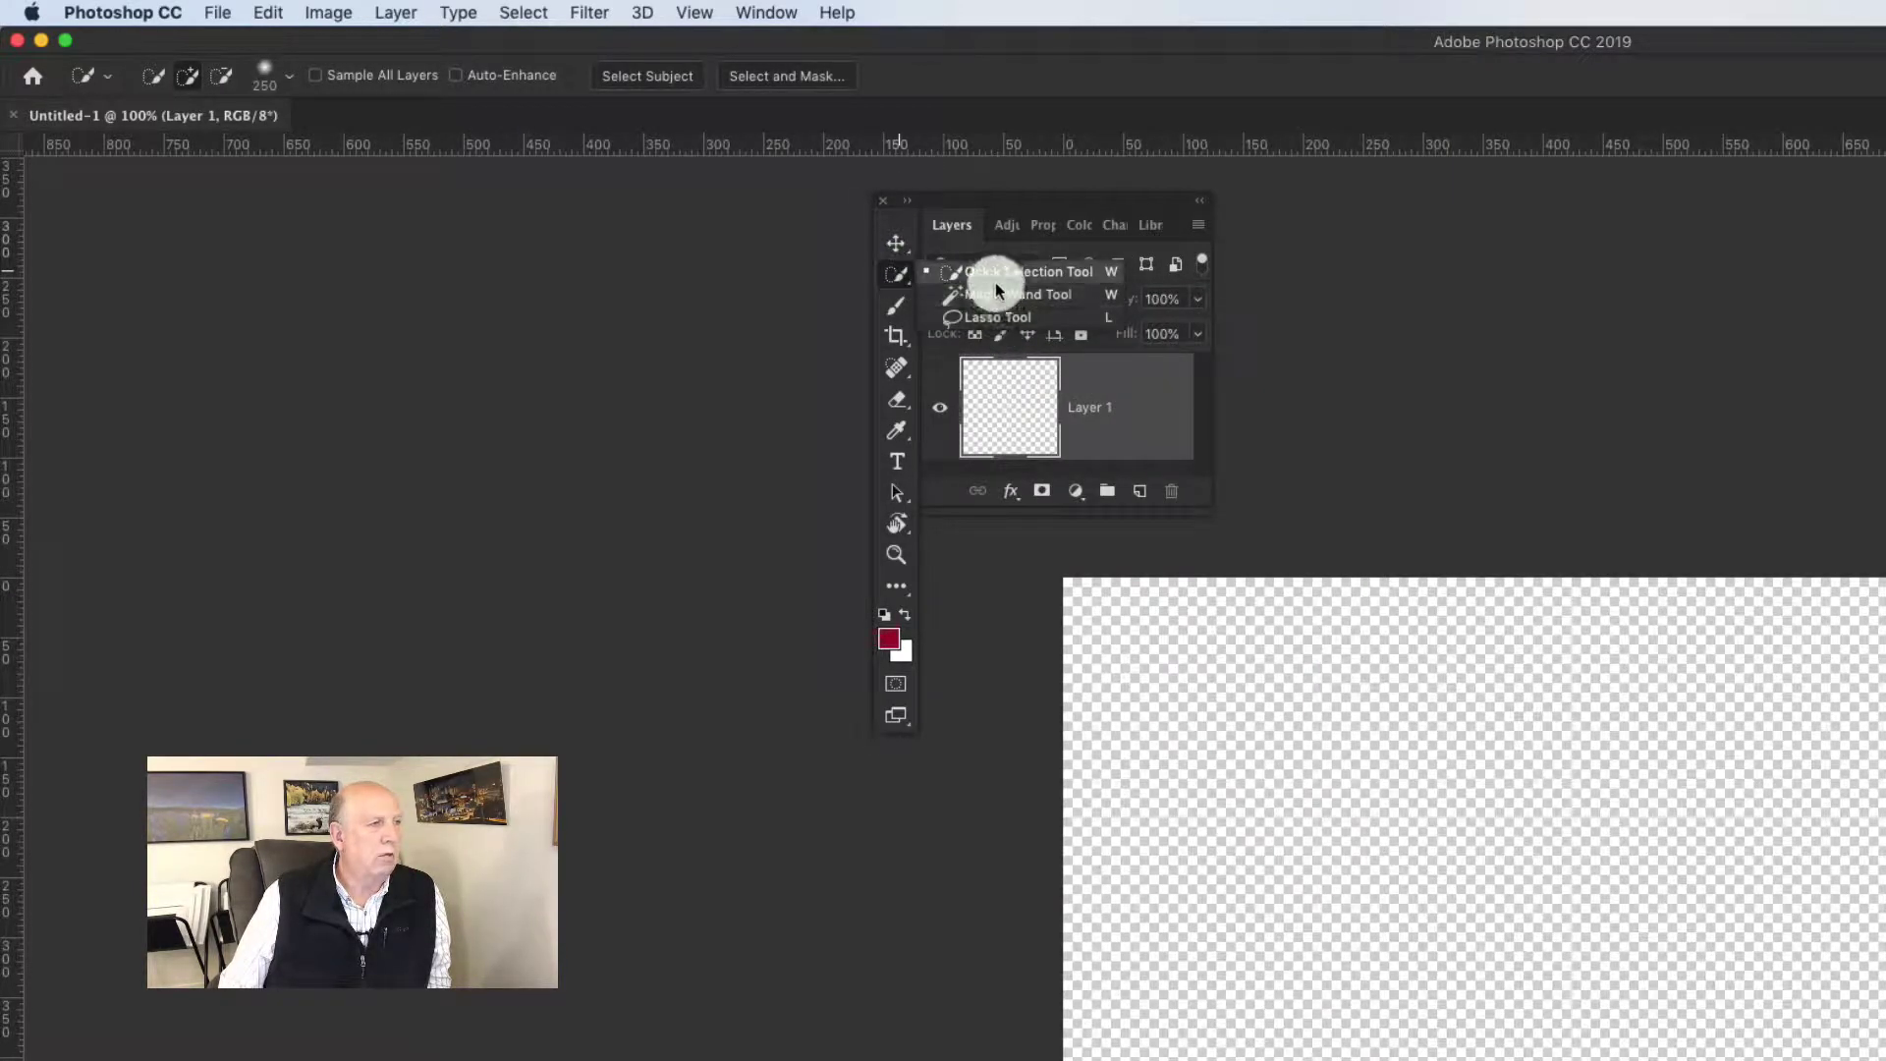
{"action": "left_click", "coordinate": [895, 242]}
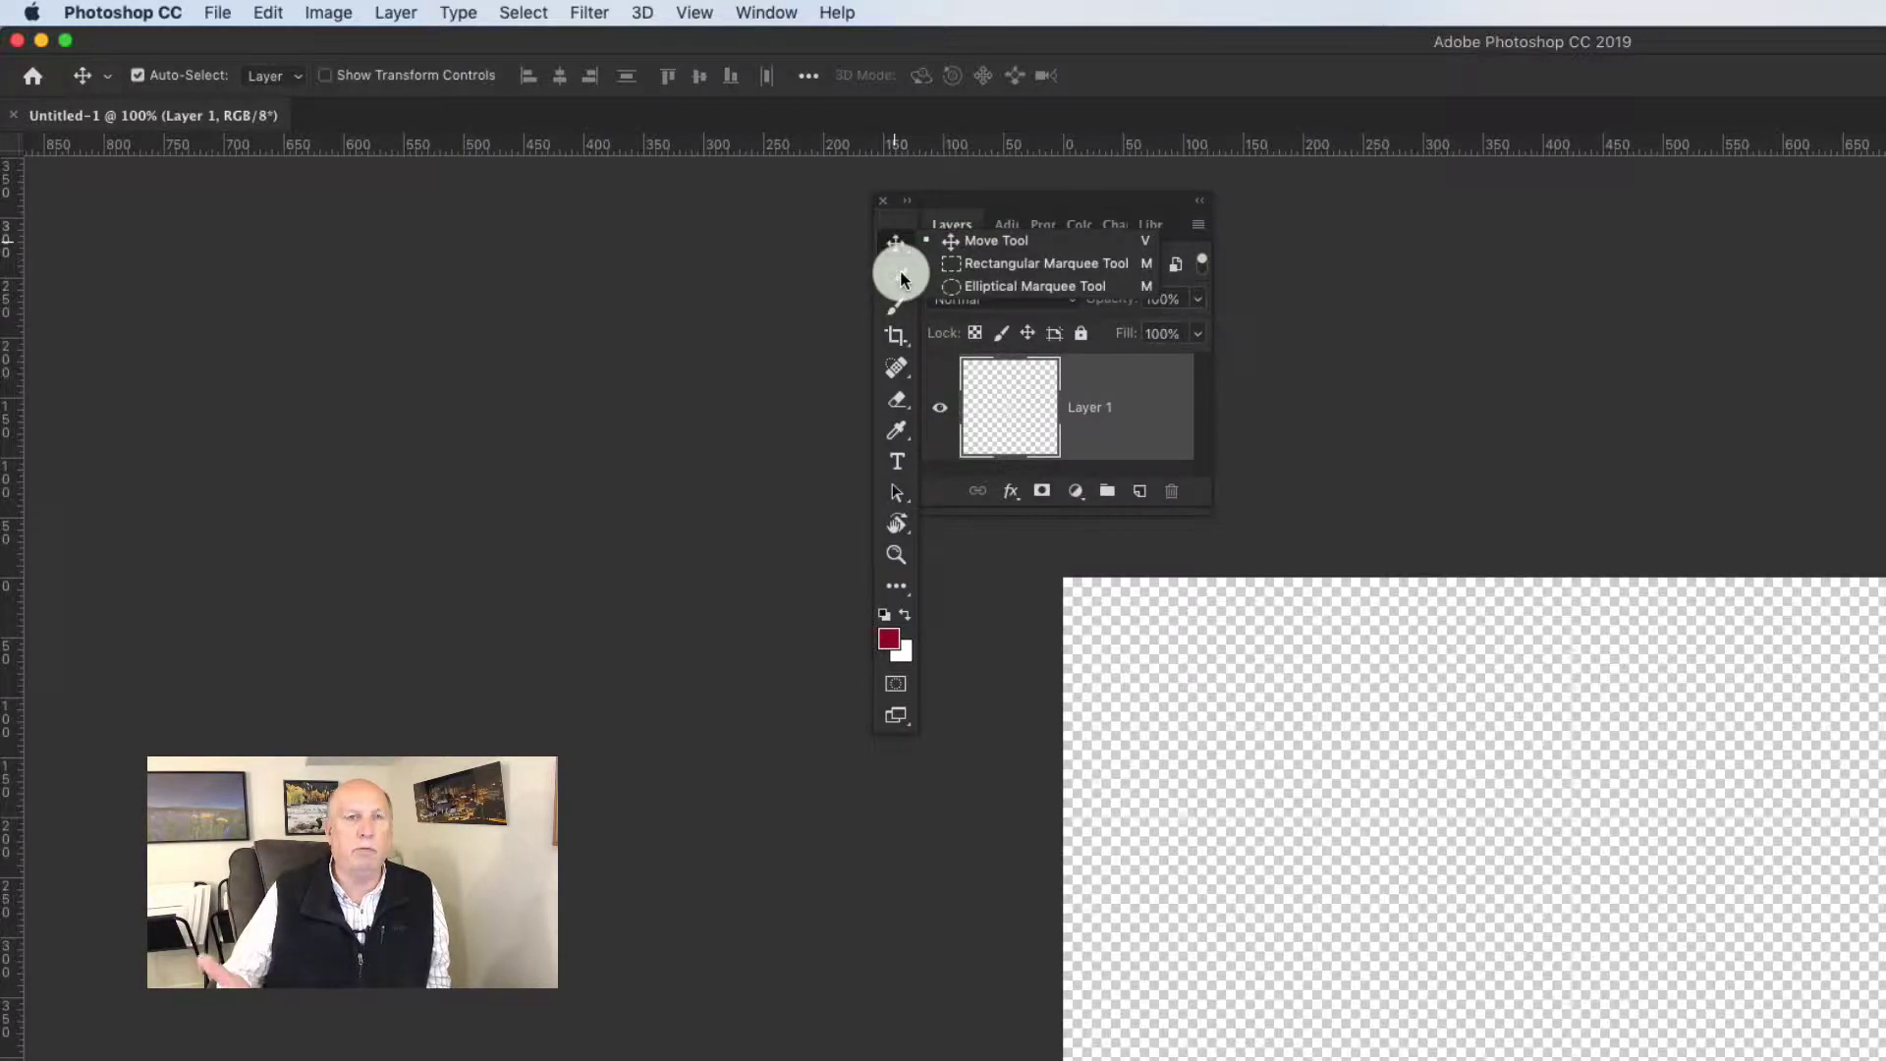
{"action": "left_click", "coordinate": [998, 199]}
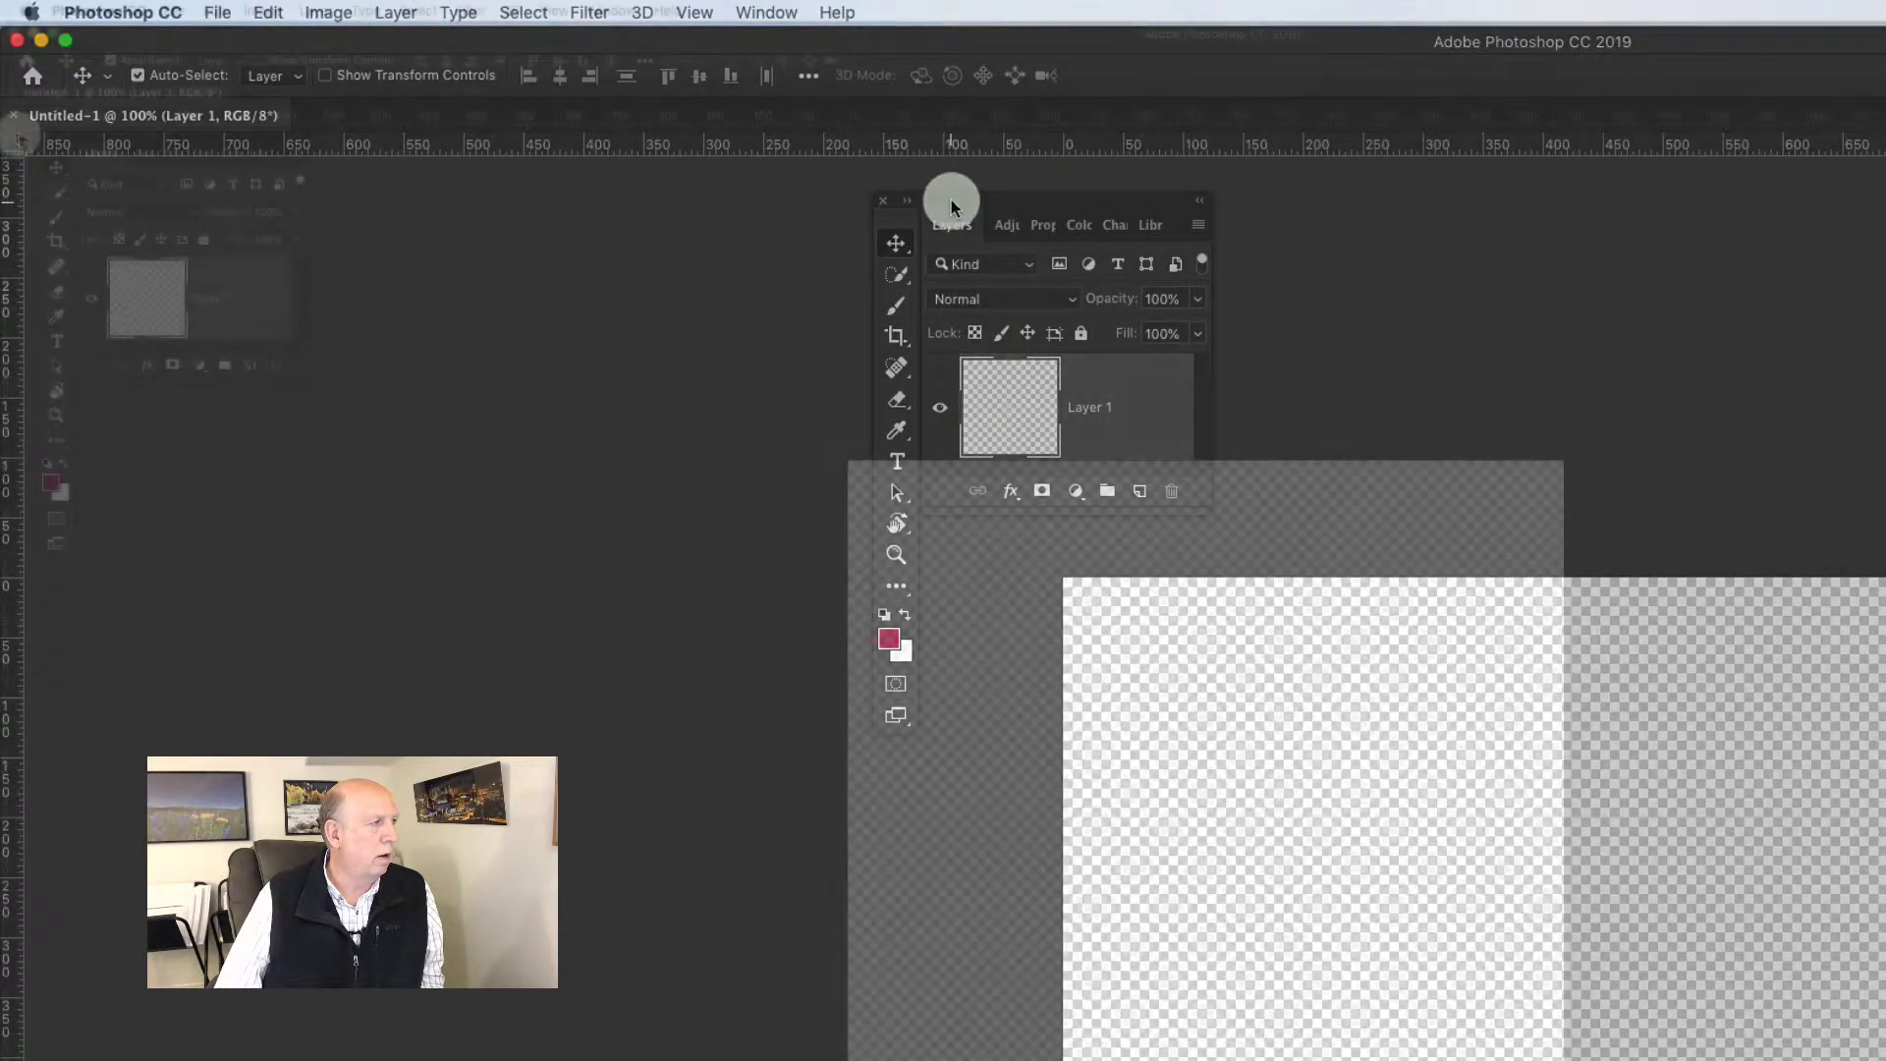
- Dock the floating toolbar and its panel group back against the left edge of the workspace
{"action": "left_click_drag", "start_coordinate": [951, 200], "coordinate": [522, 181]}
{"action": "left_click_drag", "start_coordinate": [521, 181], "coordinate": [189, 155]}
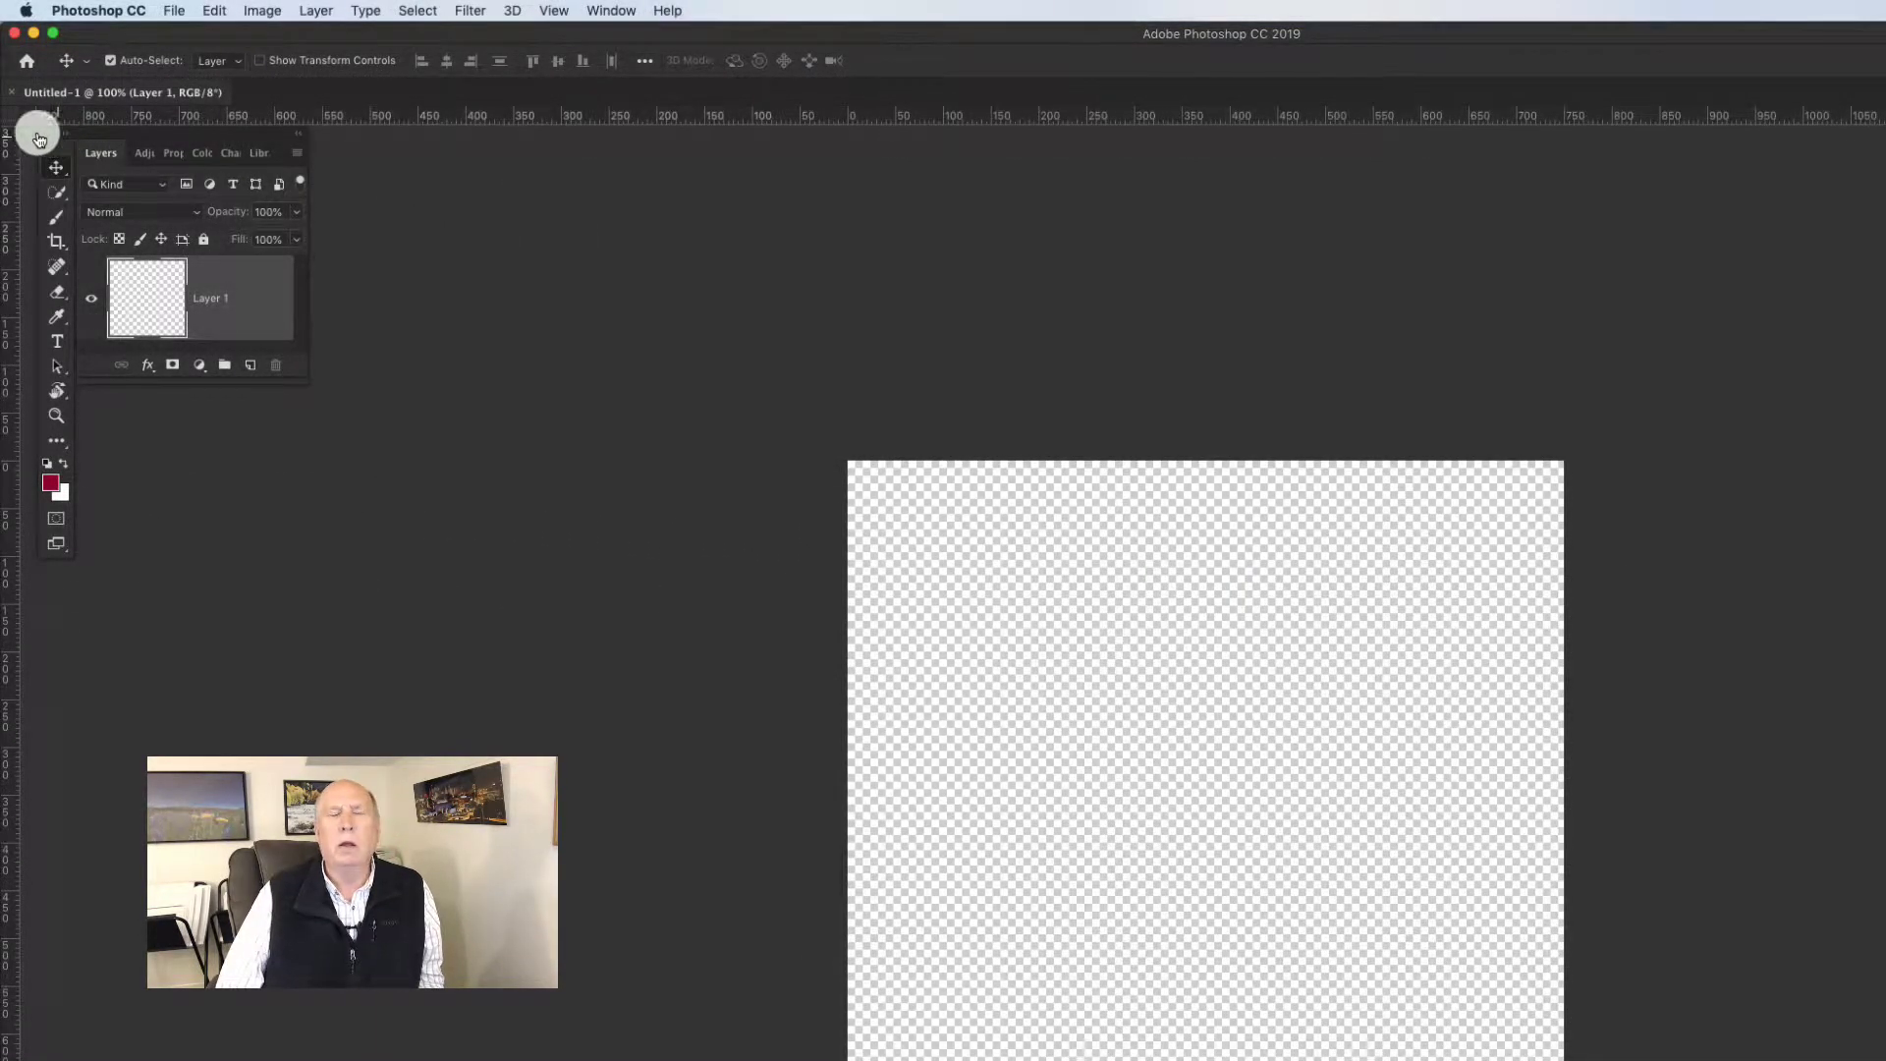
{"action": "left_click_drag", "start_coordinate": [101, 137], "coordinate": [7, 143]}
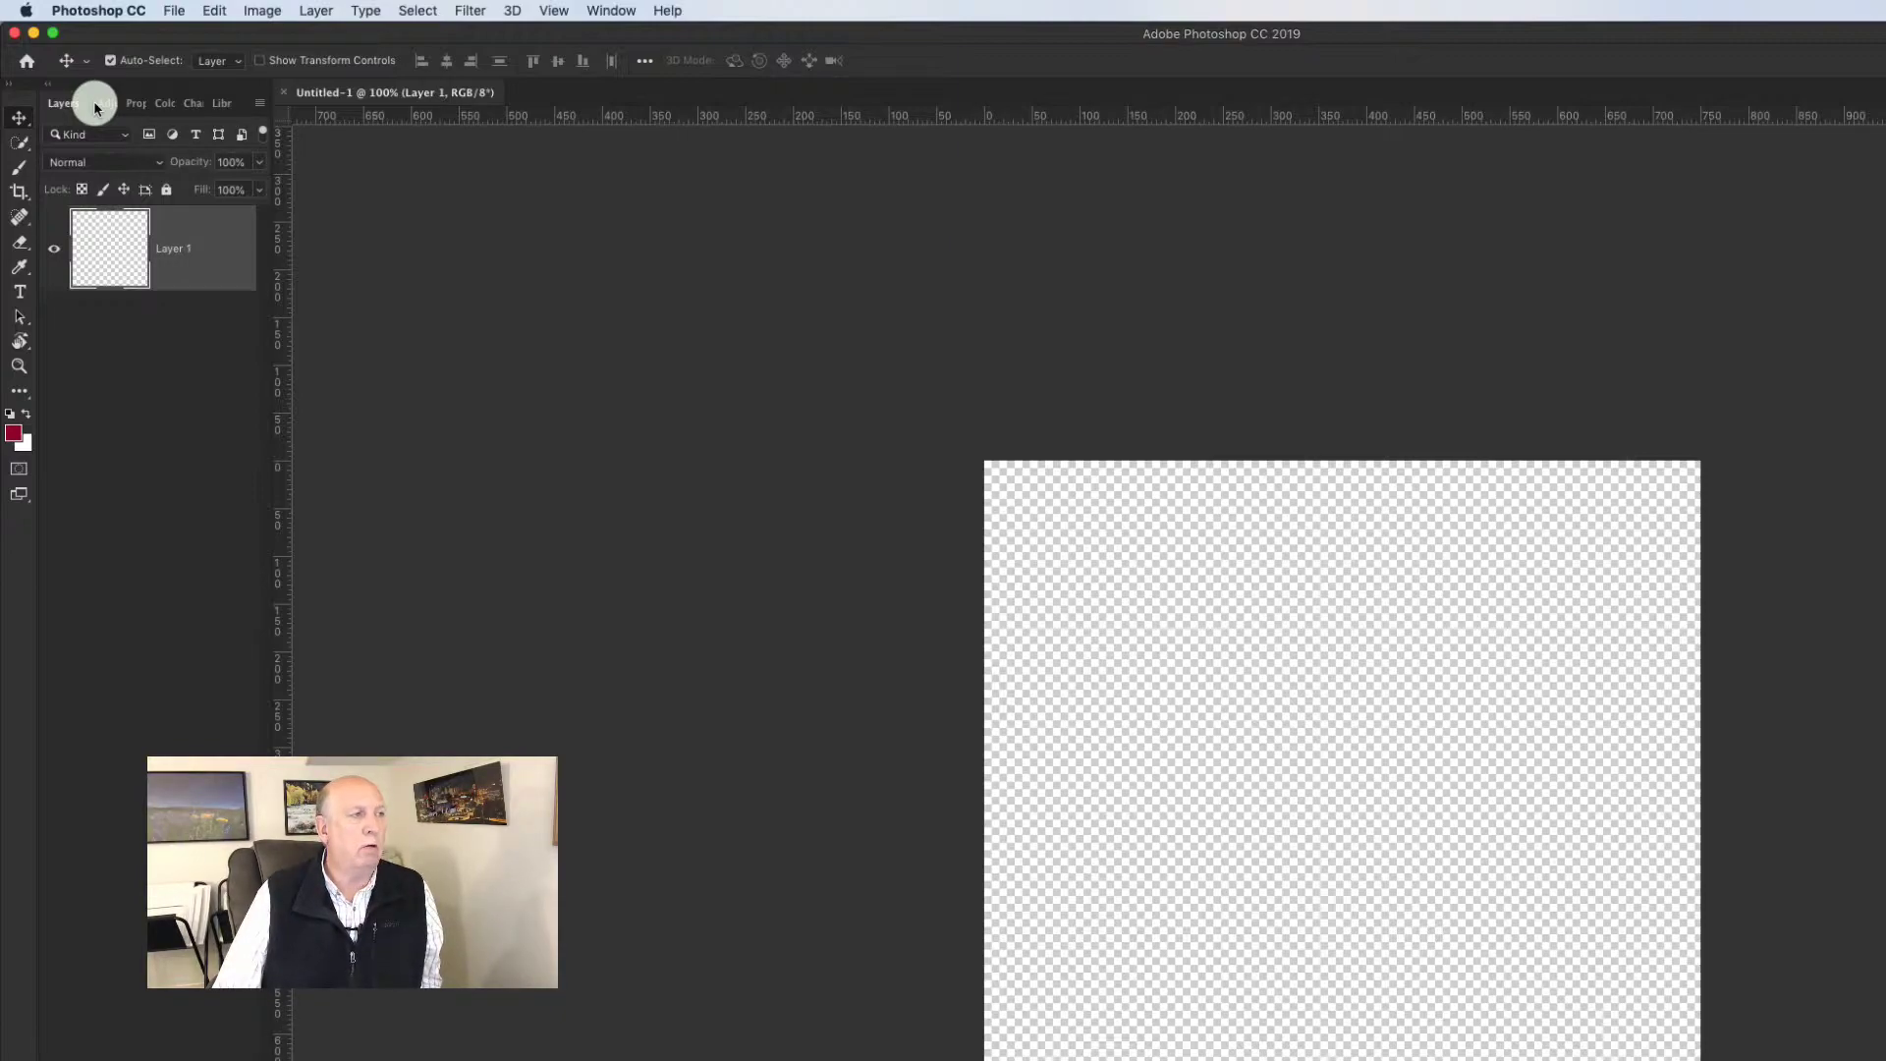
- Create a new workspace, naming it with the owner's first name in possessive form followed by "Workspace"
{"action": "left_click", "coordinate": [608, 11]}
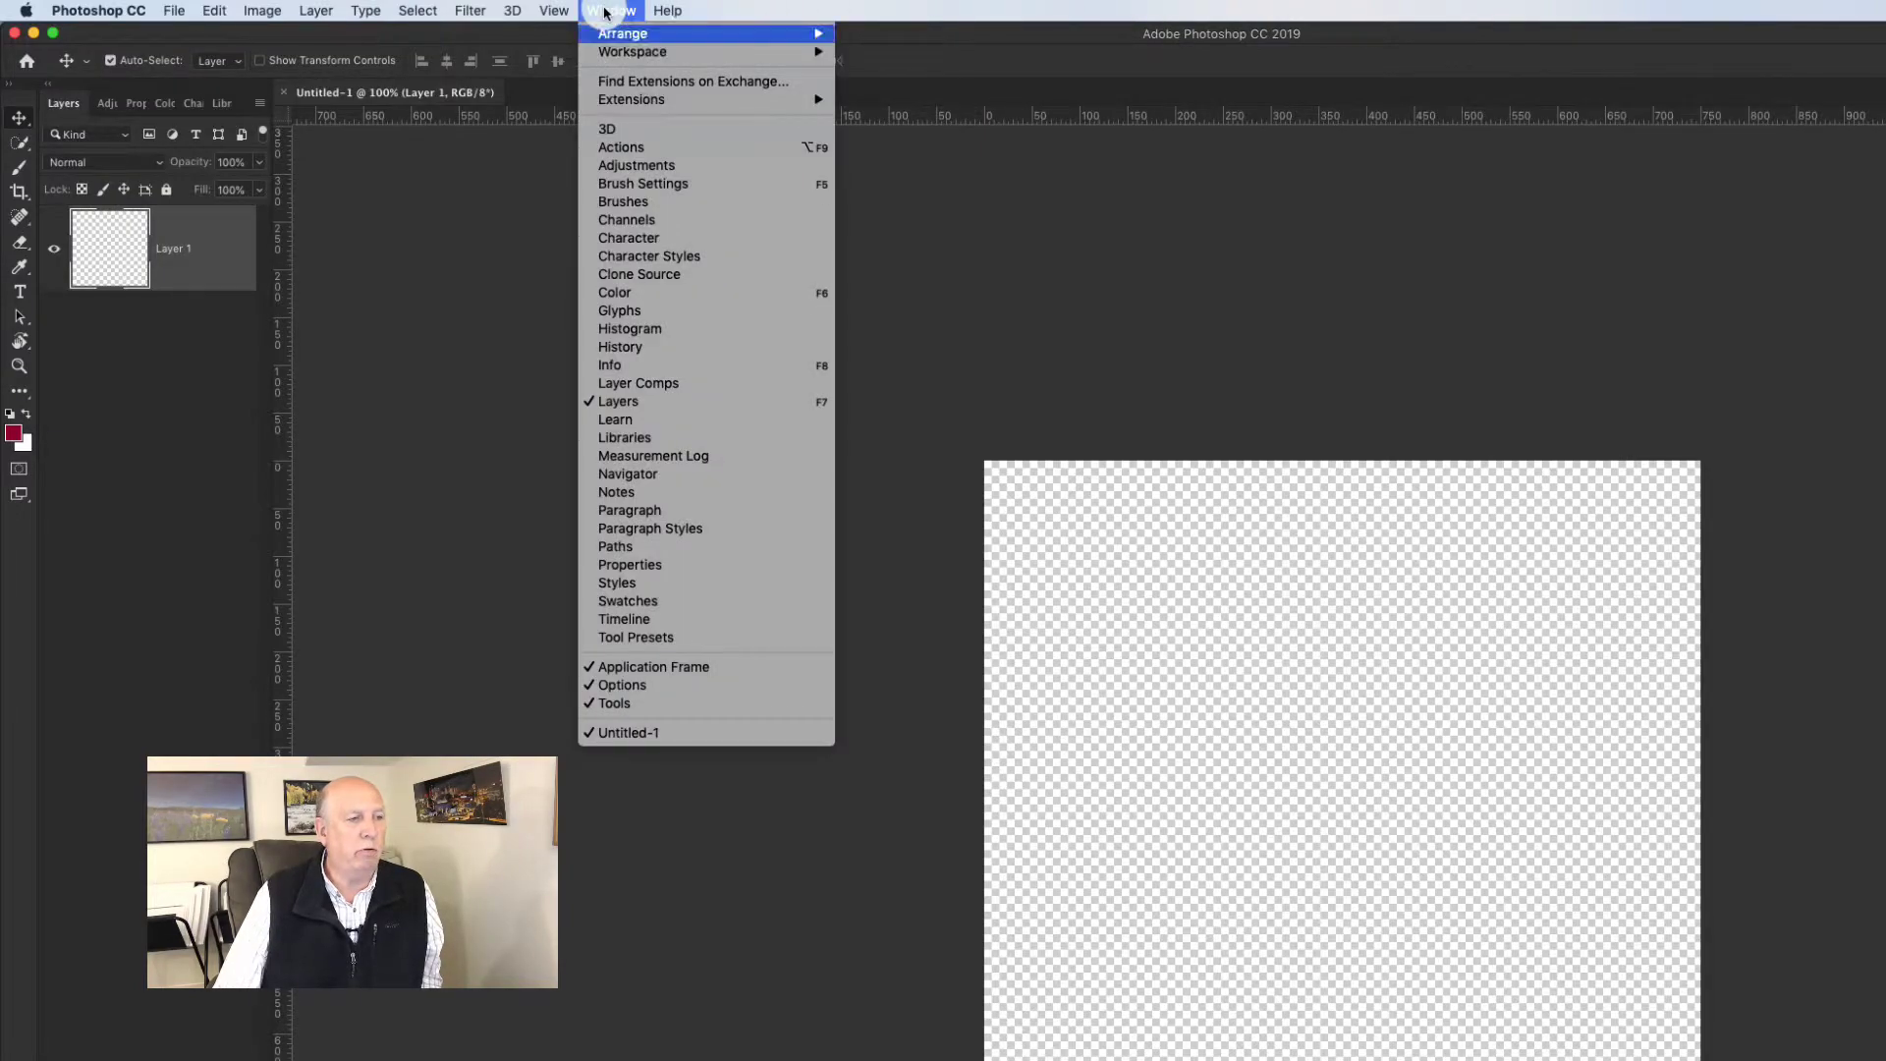
{"action": "mouse_move", "coordinate": [632, 52]}
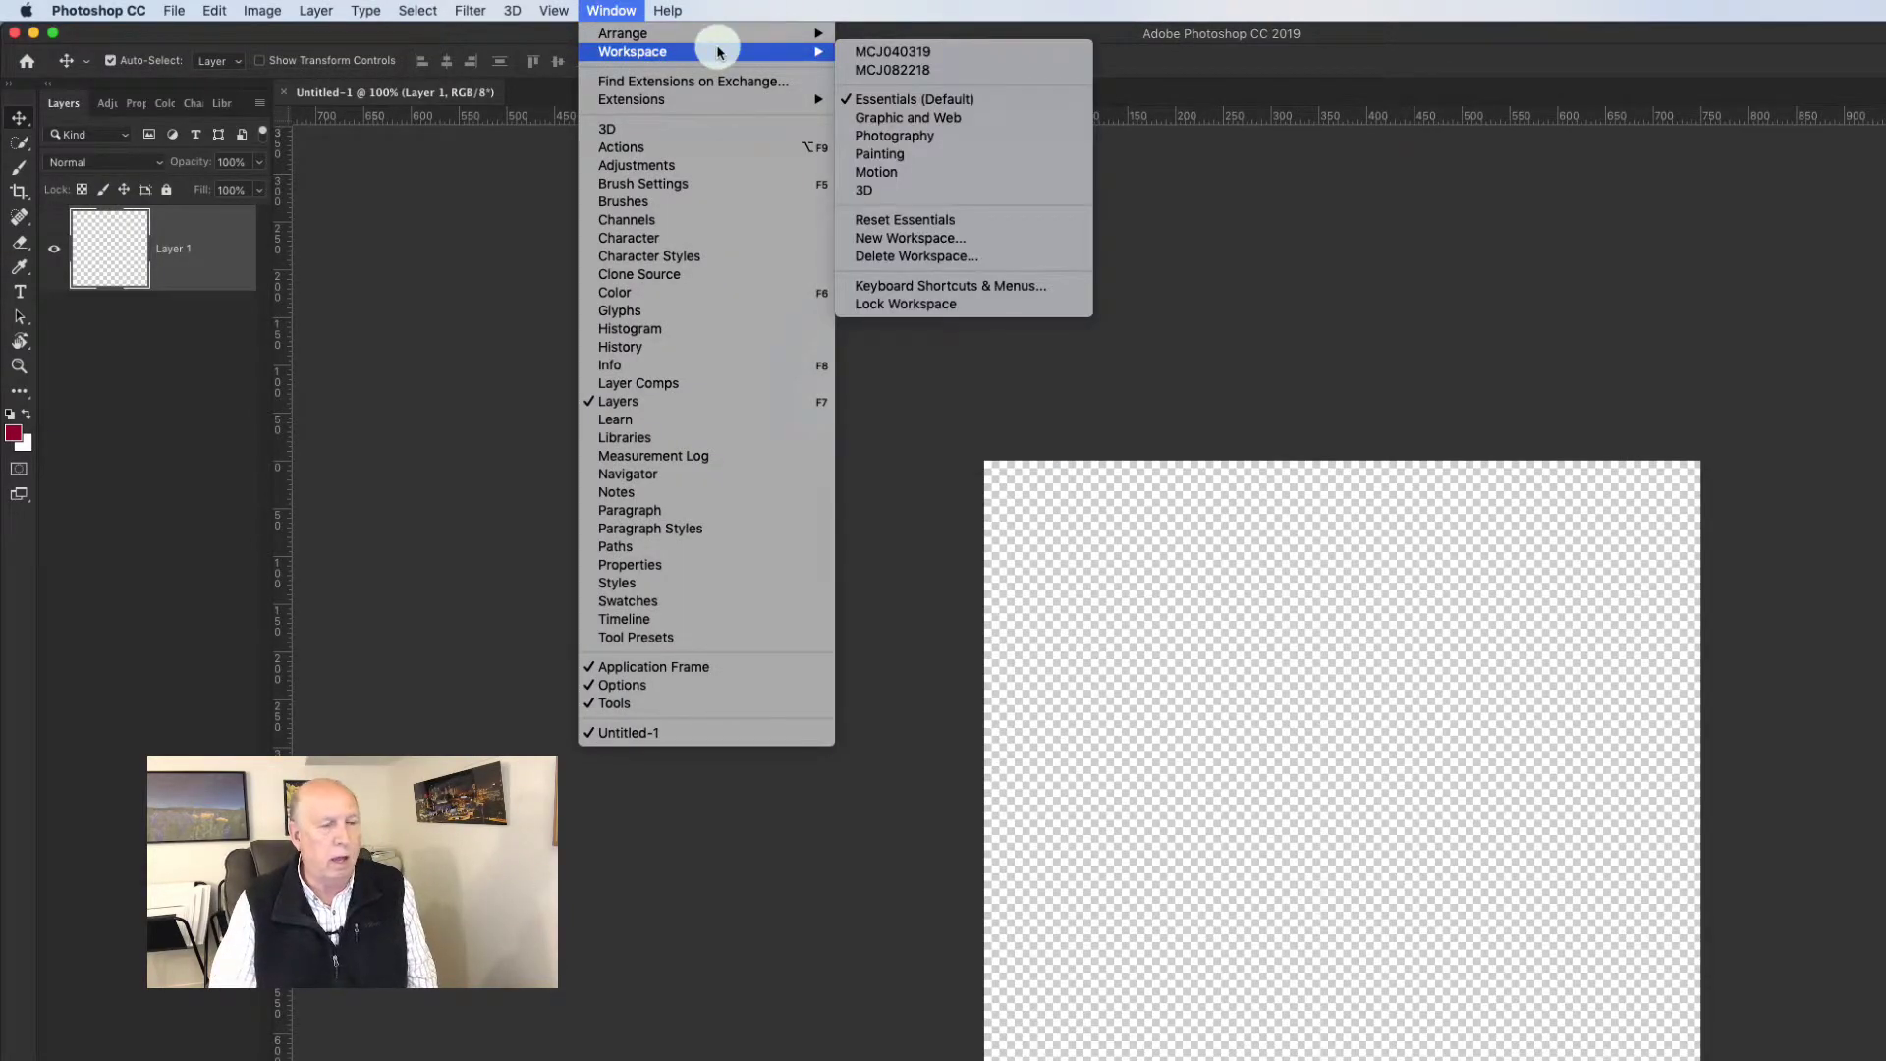
{"action": "left_click", "coordinate": [934, 243]}
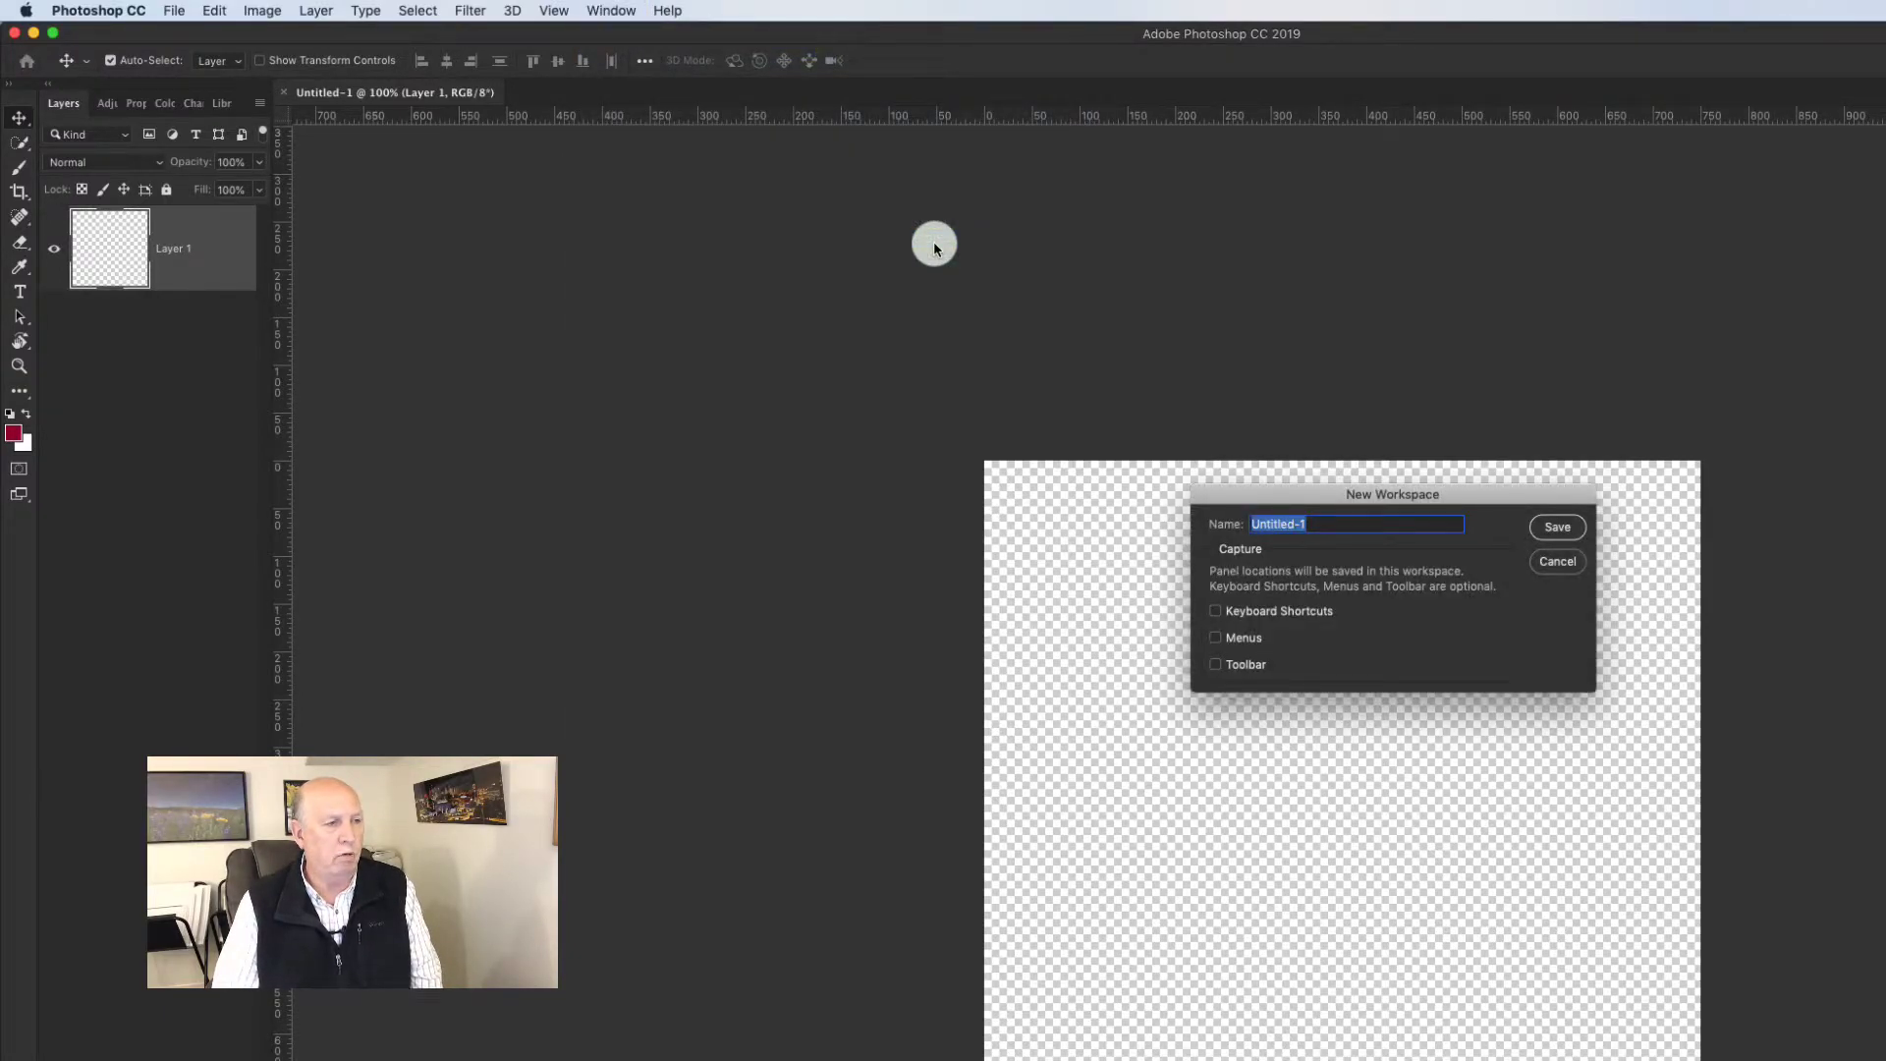
{"action": "type", "text": "Mike's Wor"}
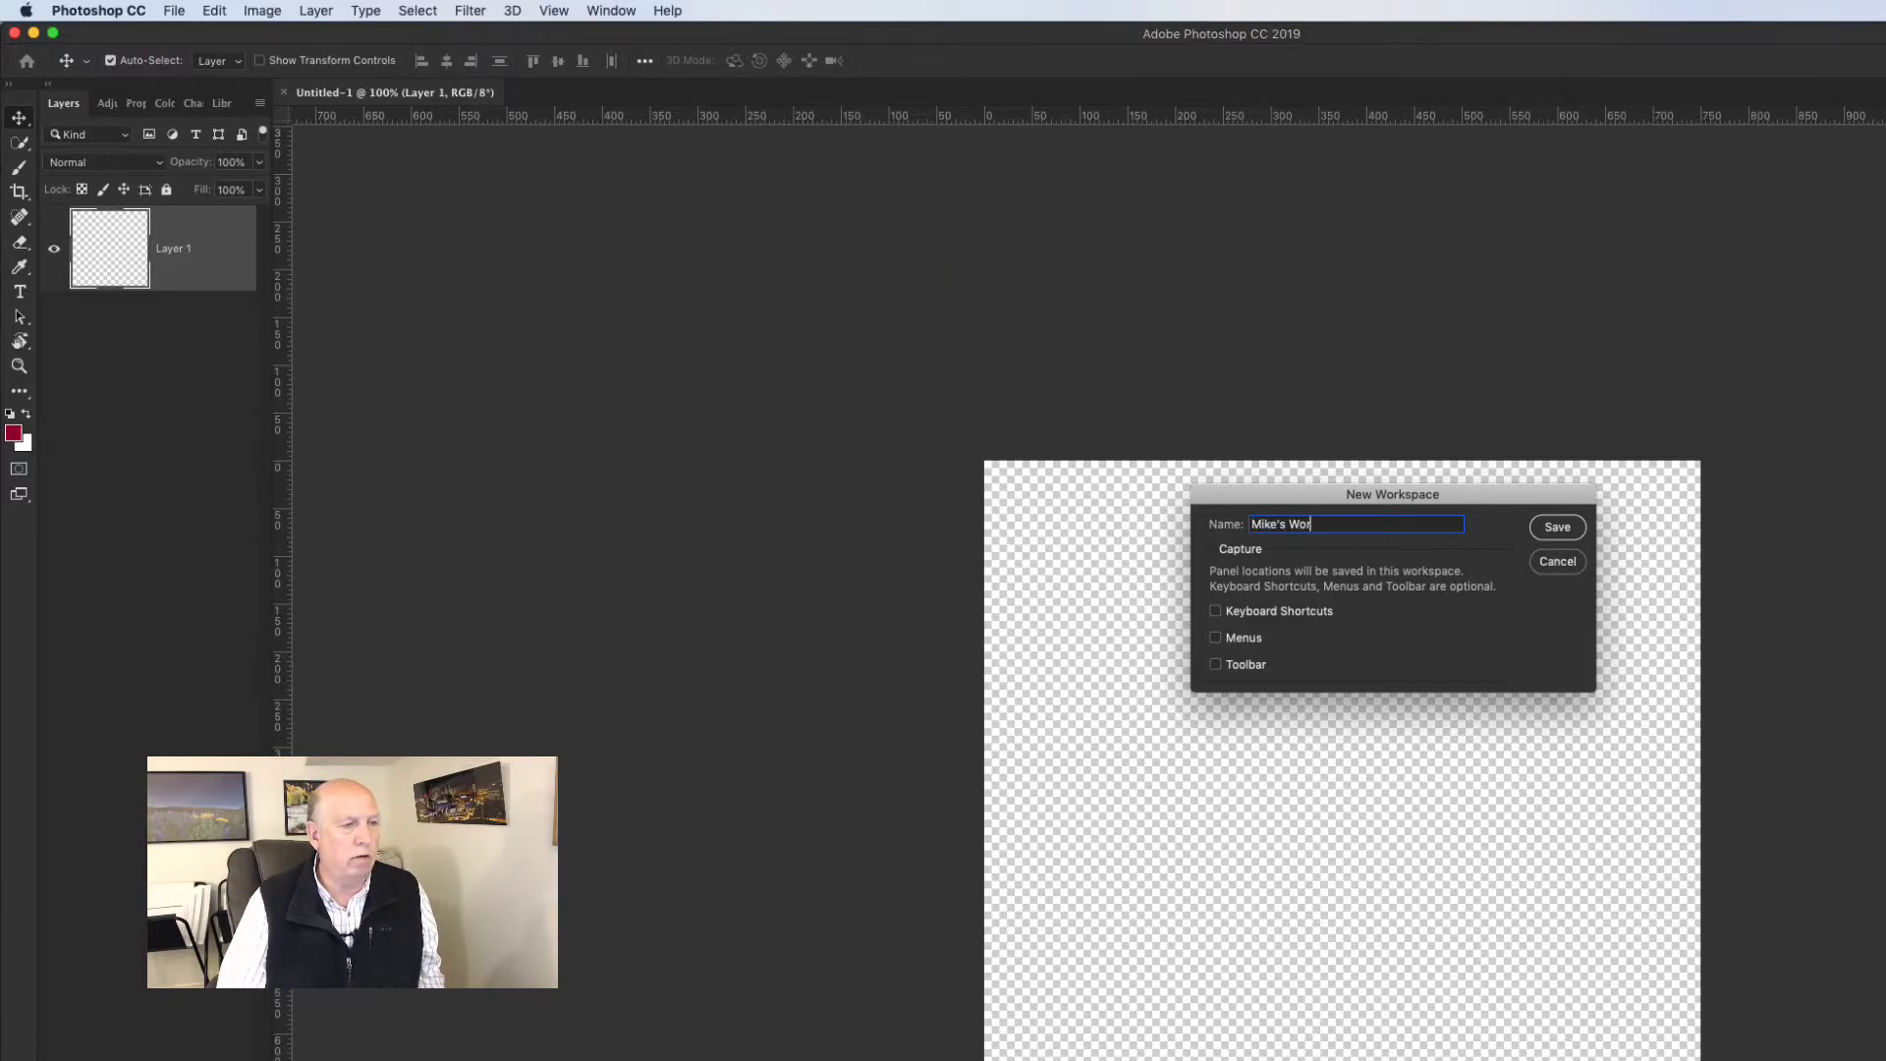
{"action": "type", "text": "kspace"}
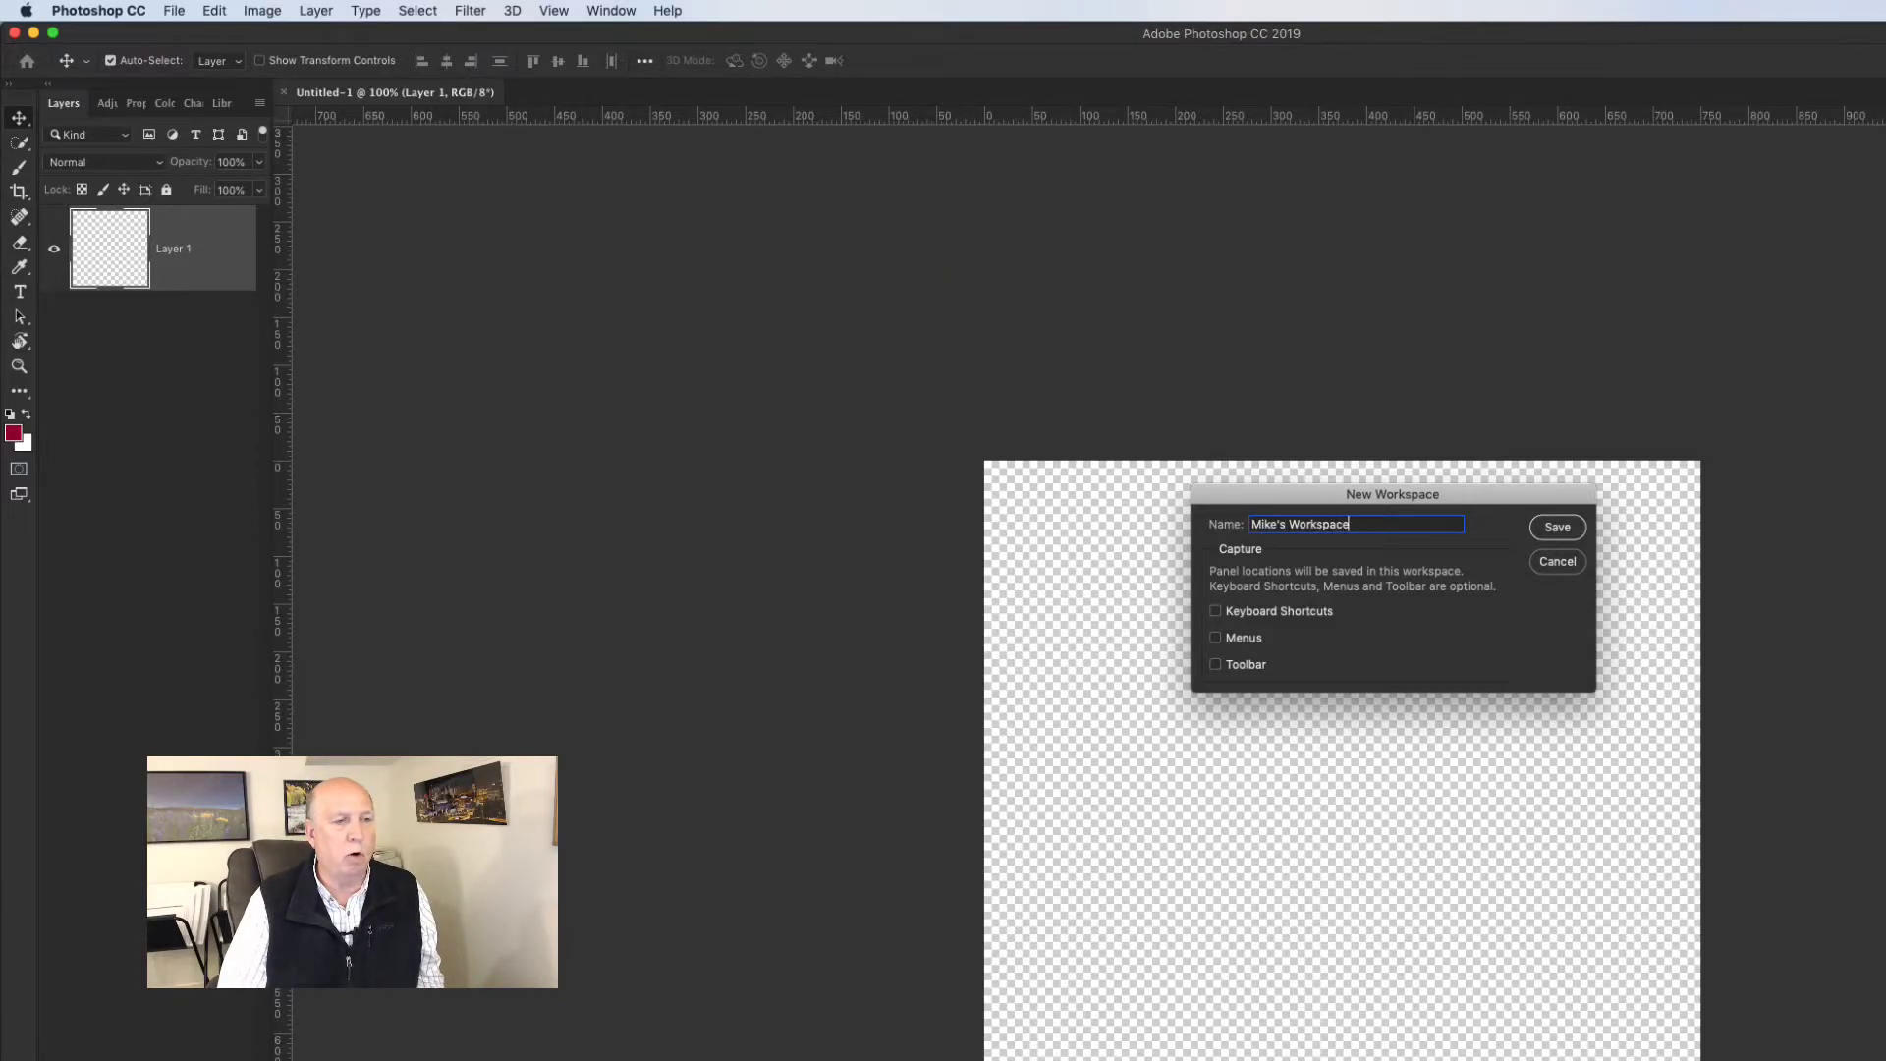